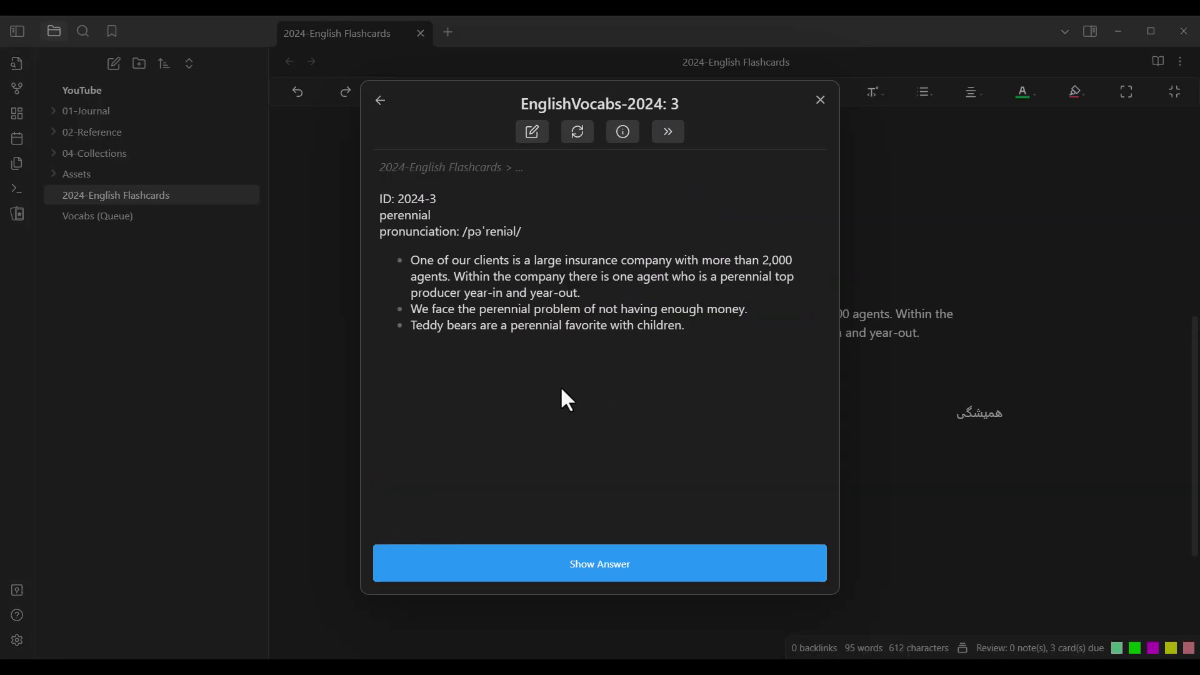
# Step: Review the EnglishVocabs-2024 flashcards starting with perennial, revealing each answer and rating perennial as Hard
pyautogui.click(600, 566)
pyautogui.click(475, 563)
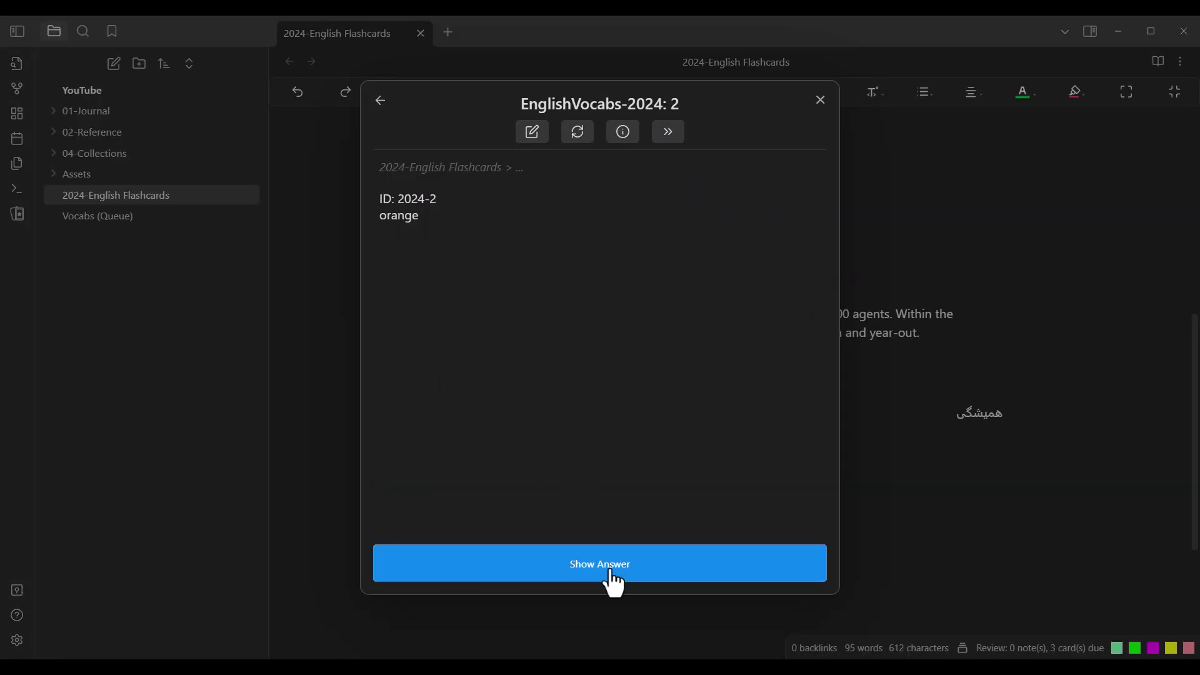
pyautogui.click(613, 569)
pyautogui.click(600, 565)
pyautogui.click(656, 563)
pyautogui.click(737, 559)
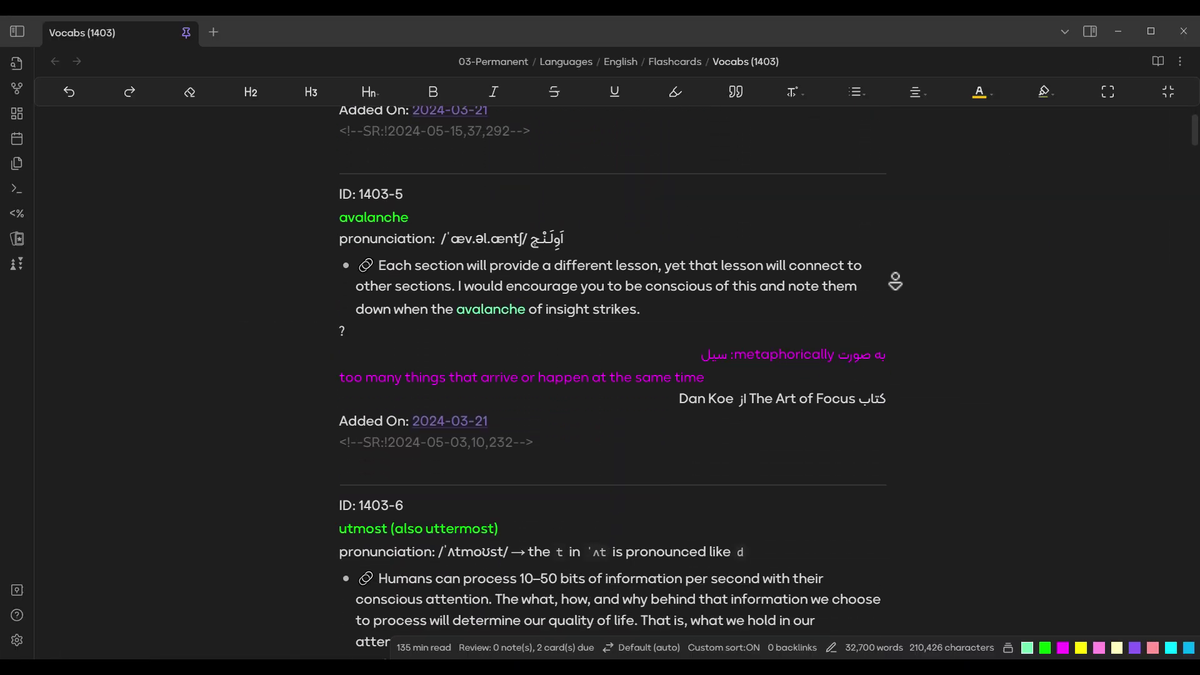
# Step: Display the flashcard decks for review and choose the Vocabs_1403 deck
pyautogui.hotkey('ctrl', 'shift', 'r')
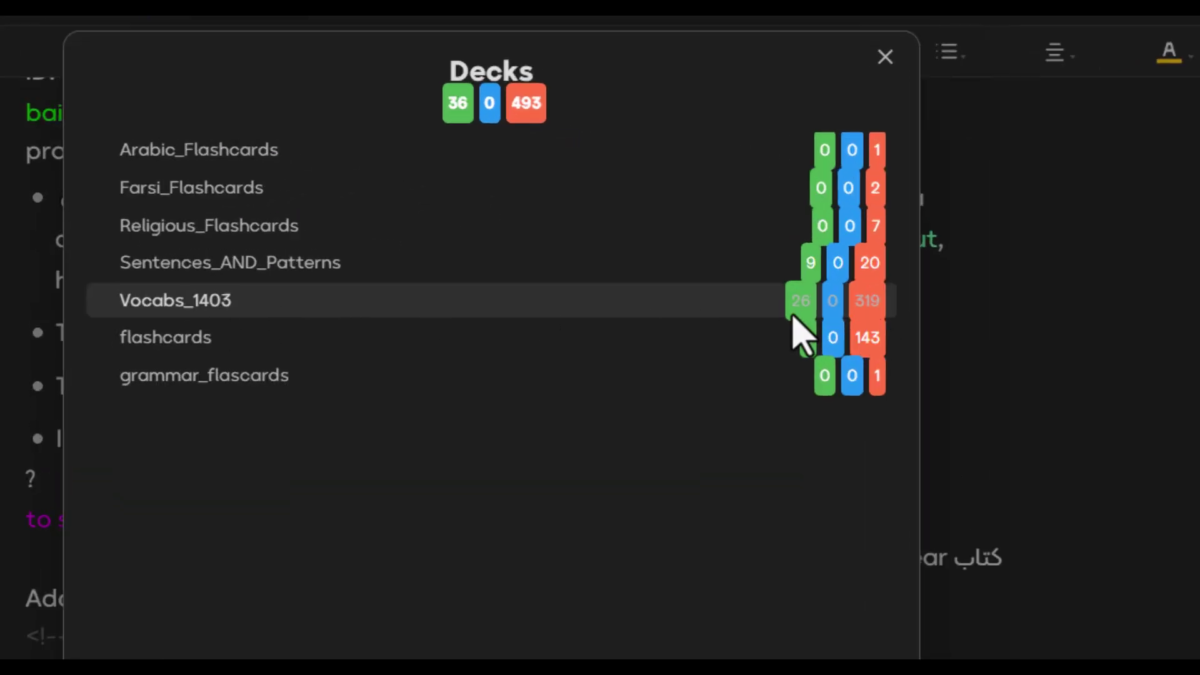
pyautogui.click(795, 313)
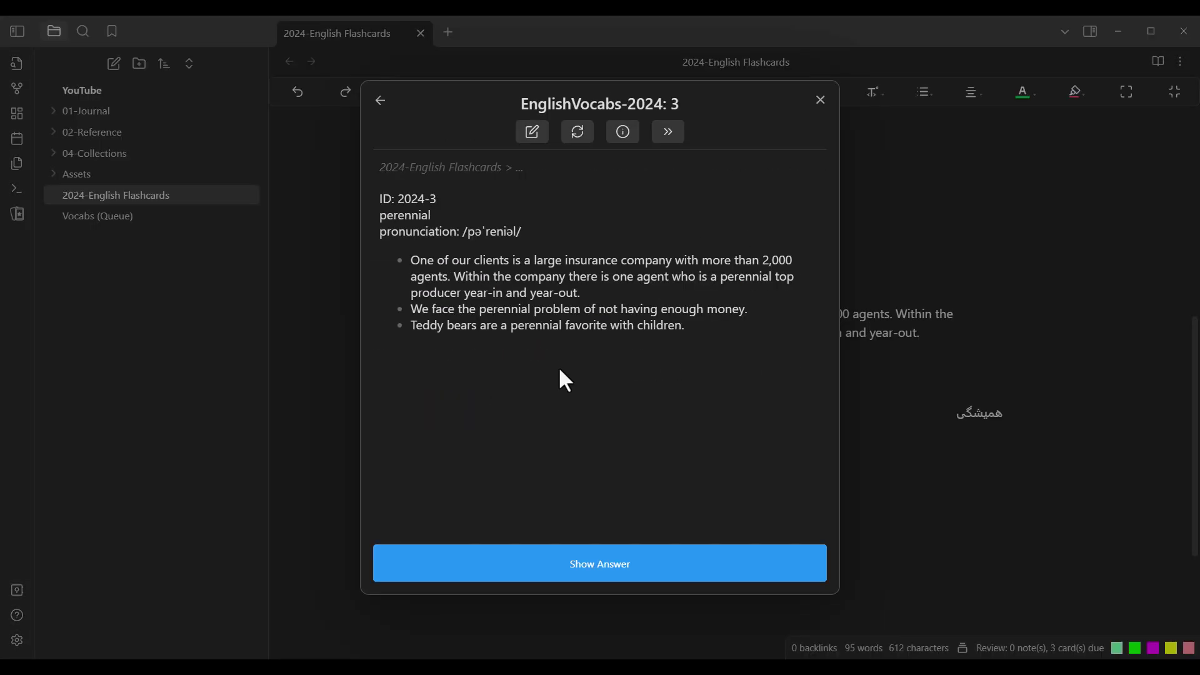
# Step: Reveal the answers of the EnglishVocabs-2024 cards, rating perennial as Hard and both orange and apple as Easy
pyautogui.click(609, 553)
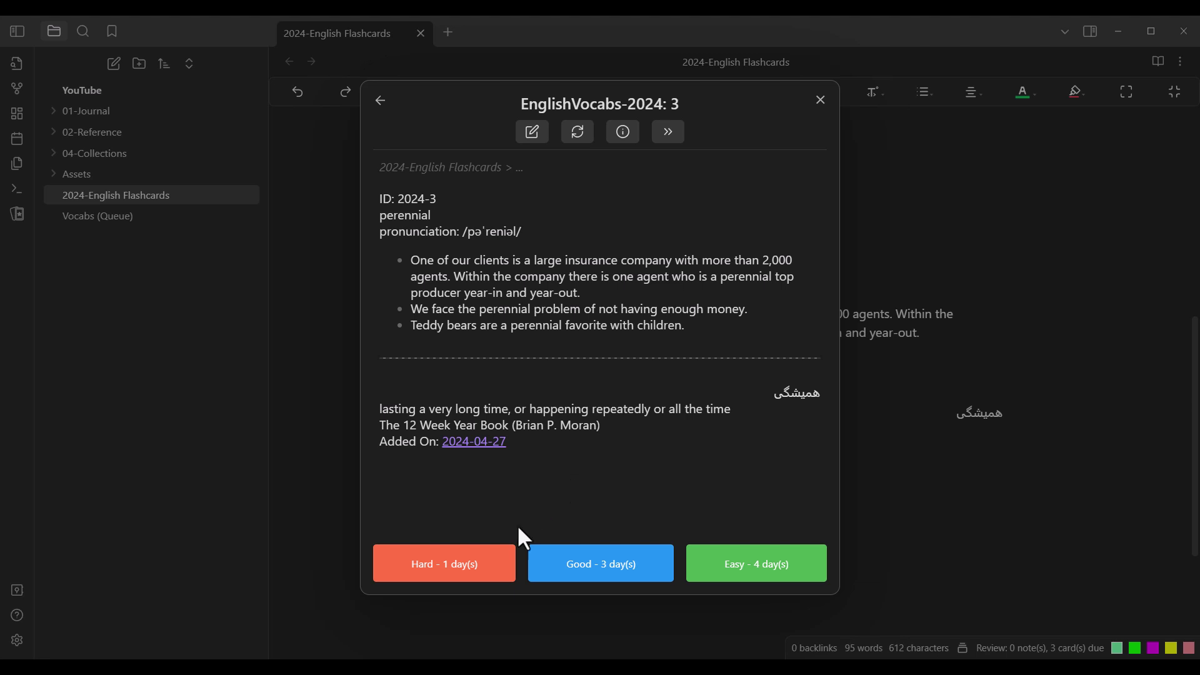
pyautogui.click(478, 547)
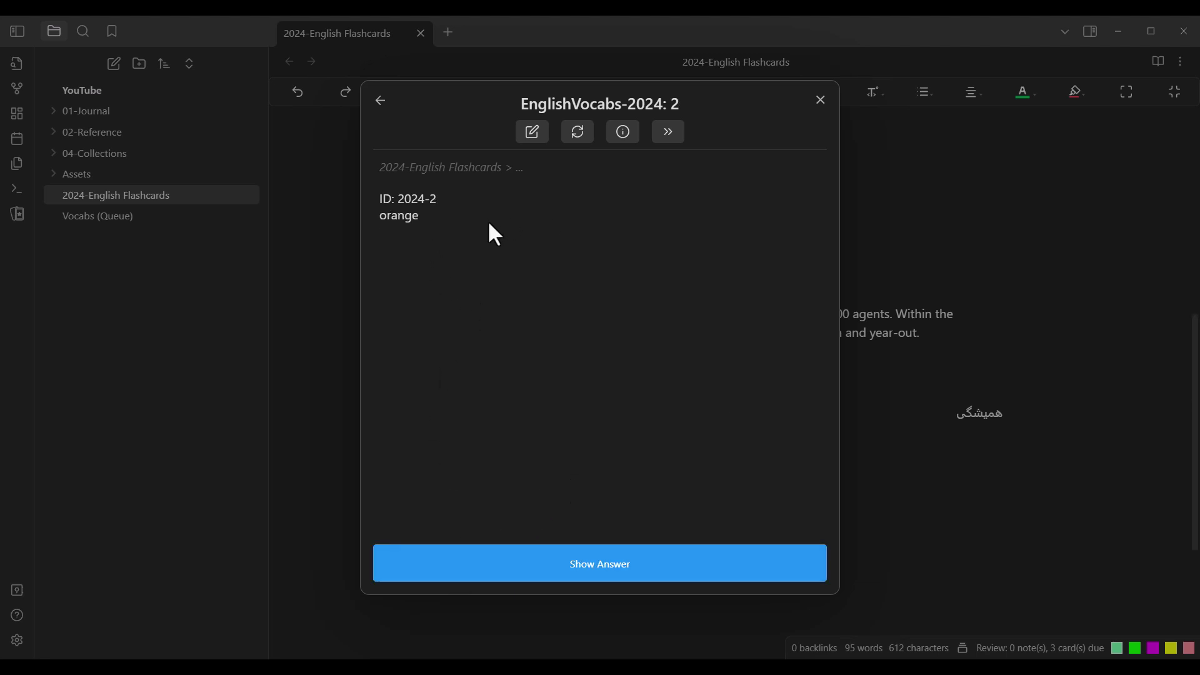
pyautogui.click(611, 570)
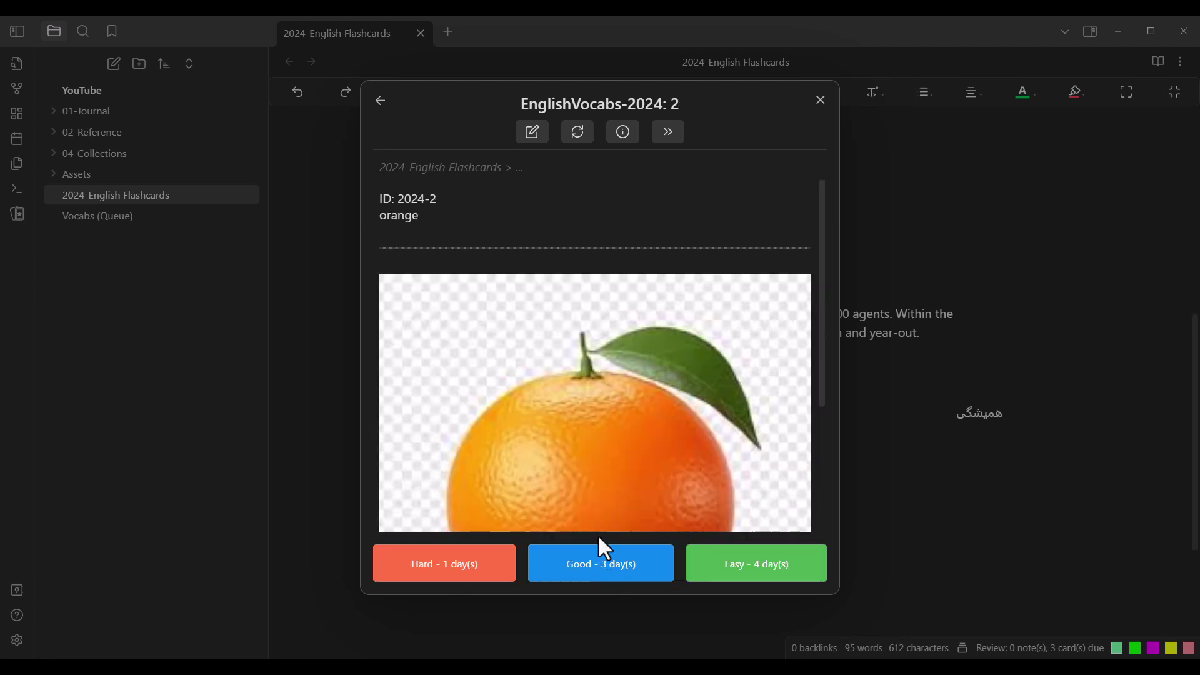
pyautogui.click(736, 566)
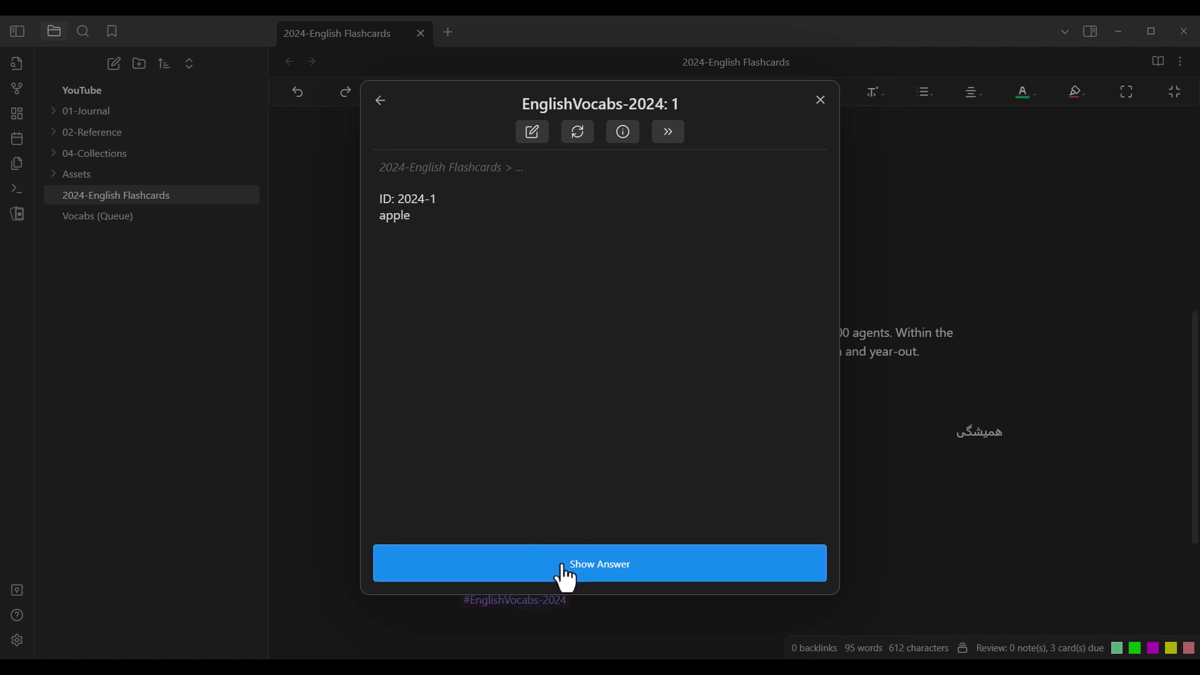
pyautogui.click(590, 567)
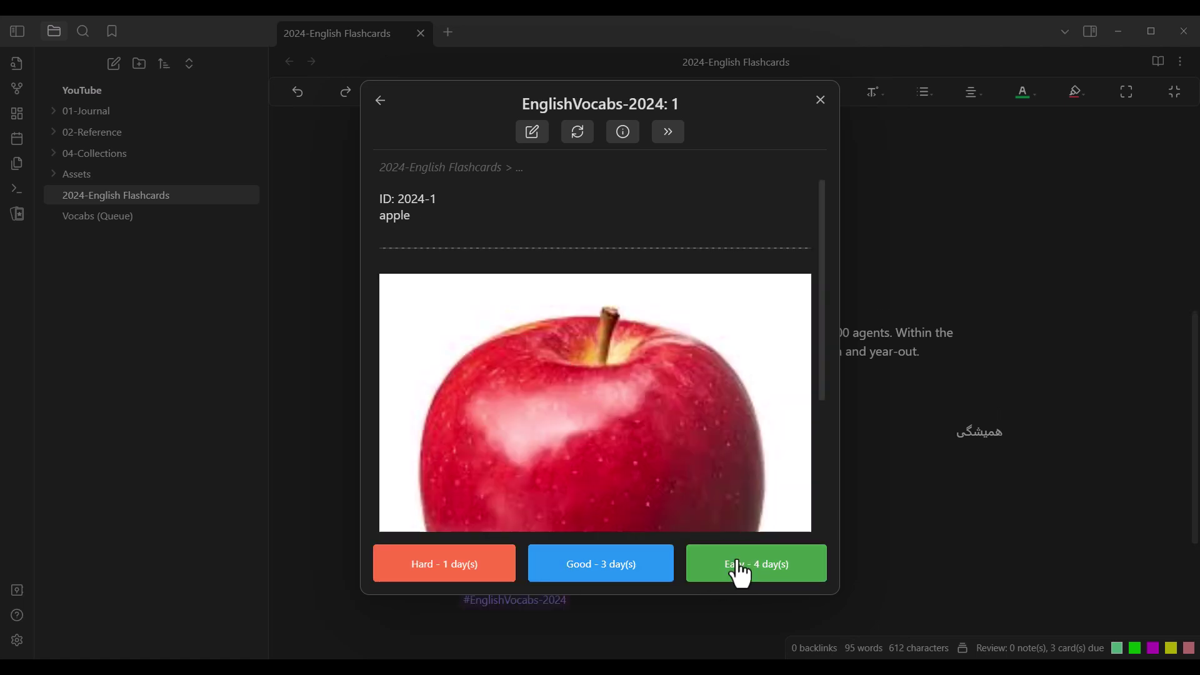
pyautogui.click(740, 566)
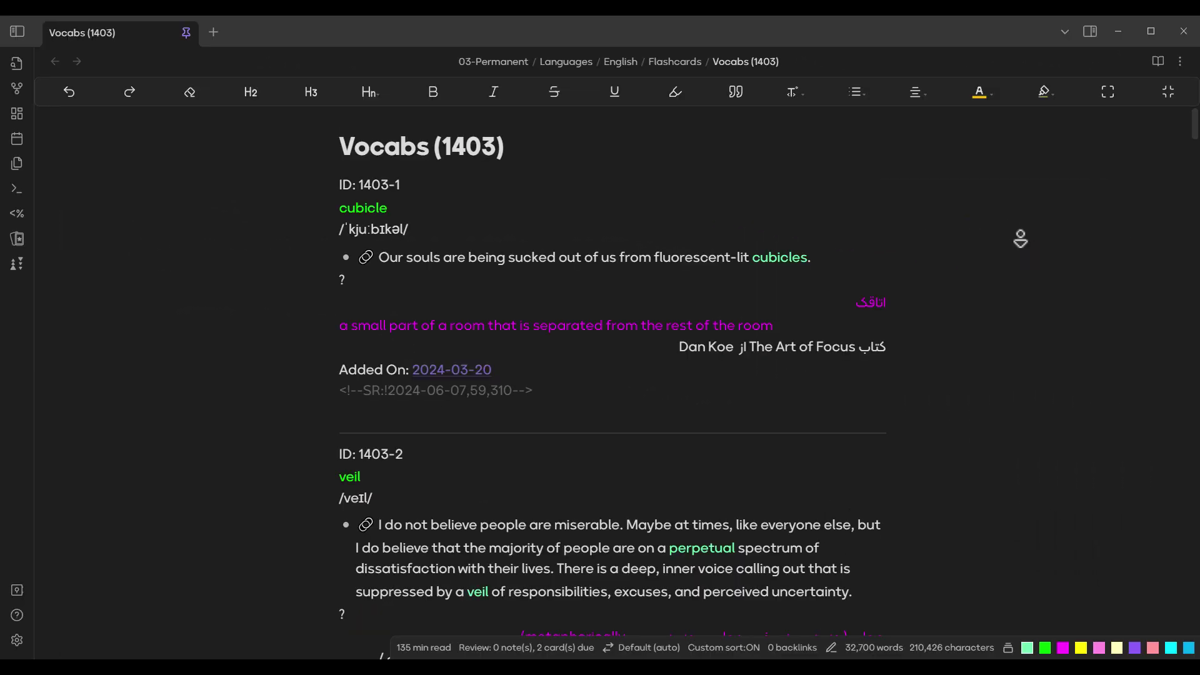
# Step: Look through the vocabulary entries in the Vocabs (1403) note
pyautogui.scroll(-5, 1020, 238)
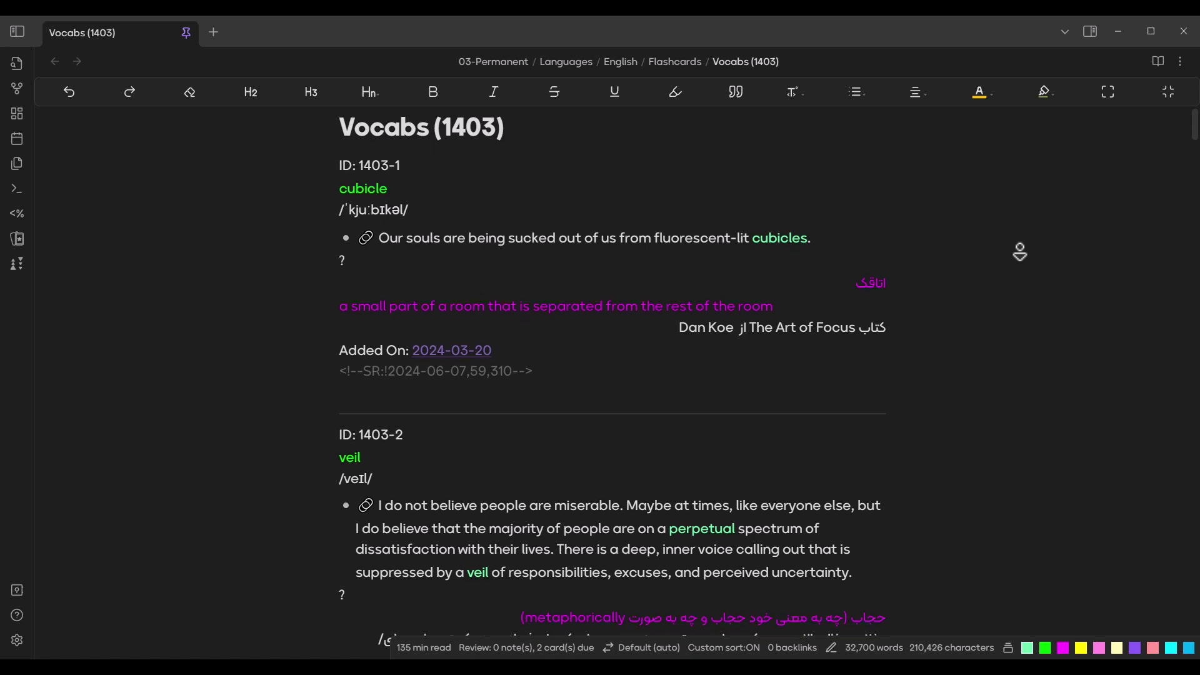
pyautogui.scroll(-8, 1015, 283)
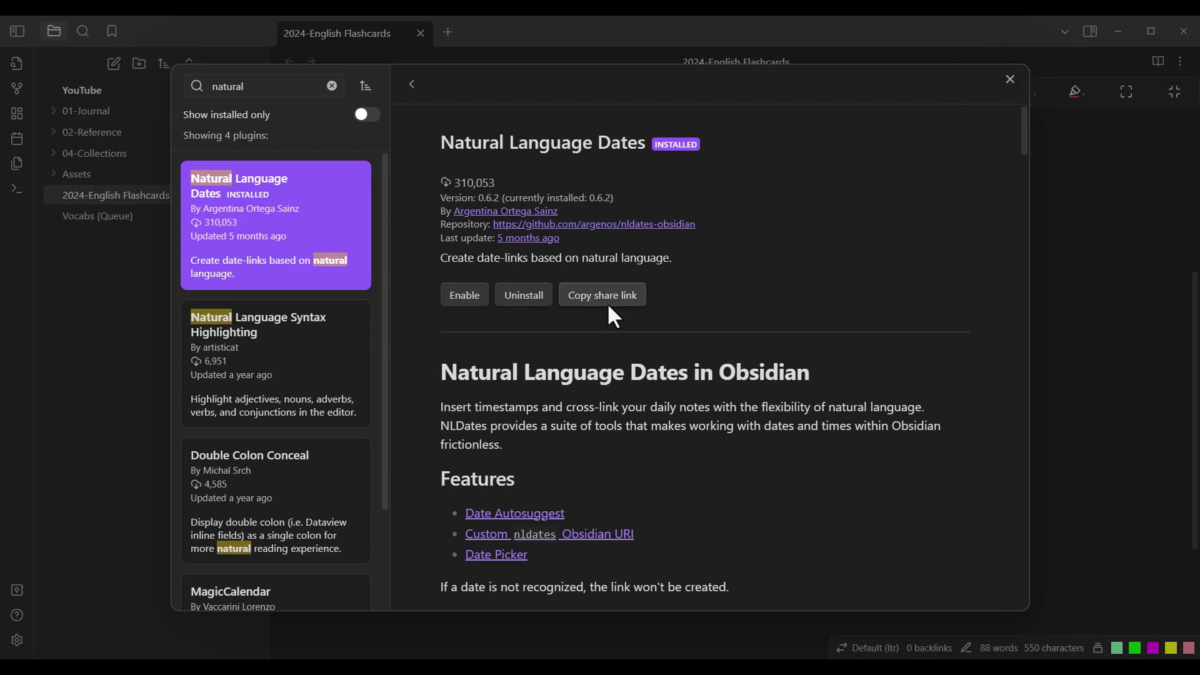
# Step: Enable the Natural Language Dates community plugin and close the settings
pyautogui.click(464, 295)
pyautogui.click(1009, 79)
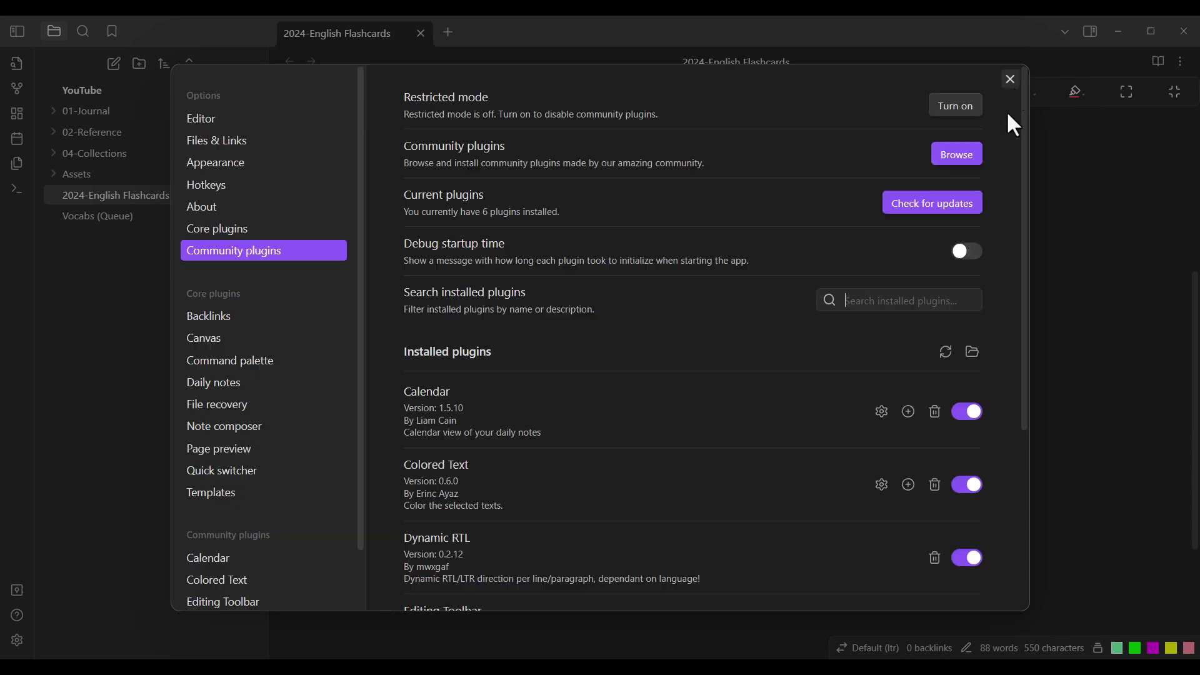
pyautogui.click(1009, 79)
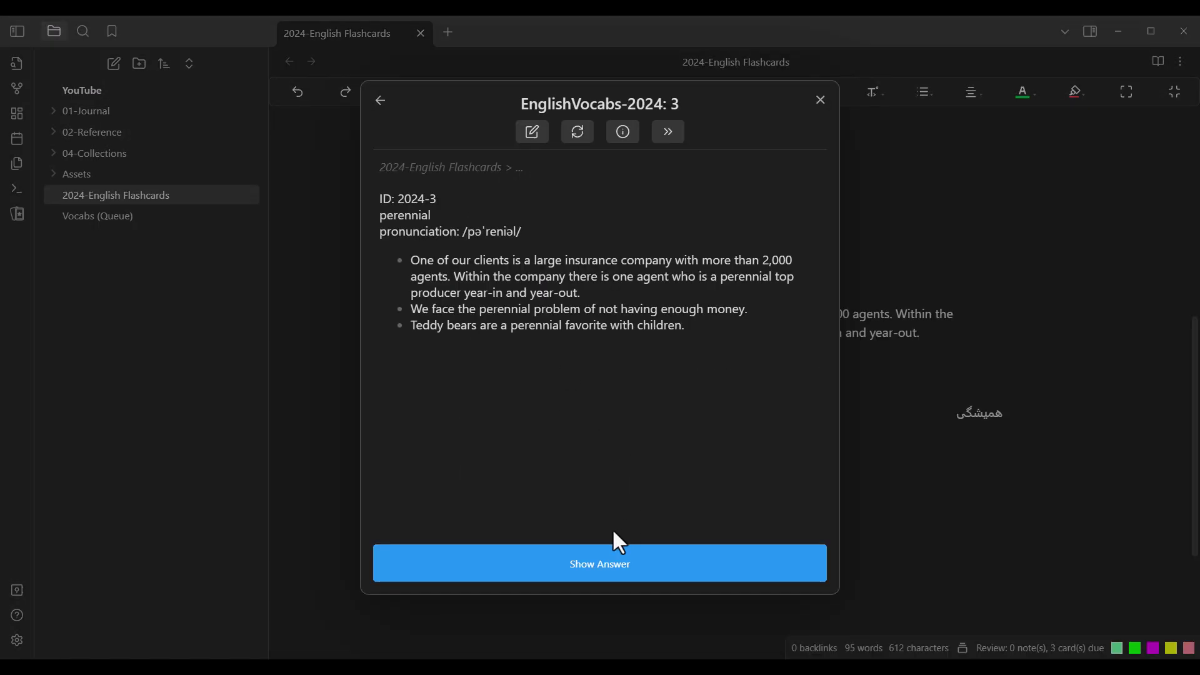
# Step: Reveal the answer of the perennial flashcard and rate it as Hard
pyautogui.click(619, 550)
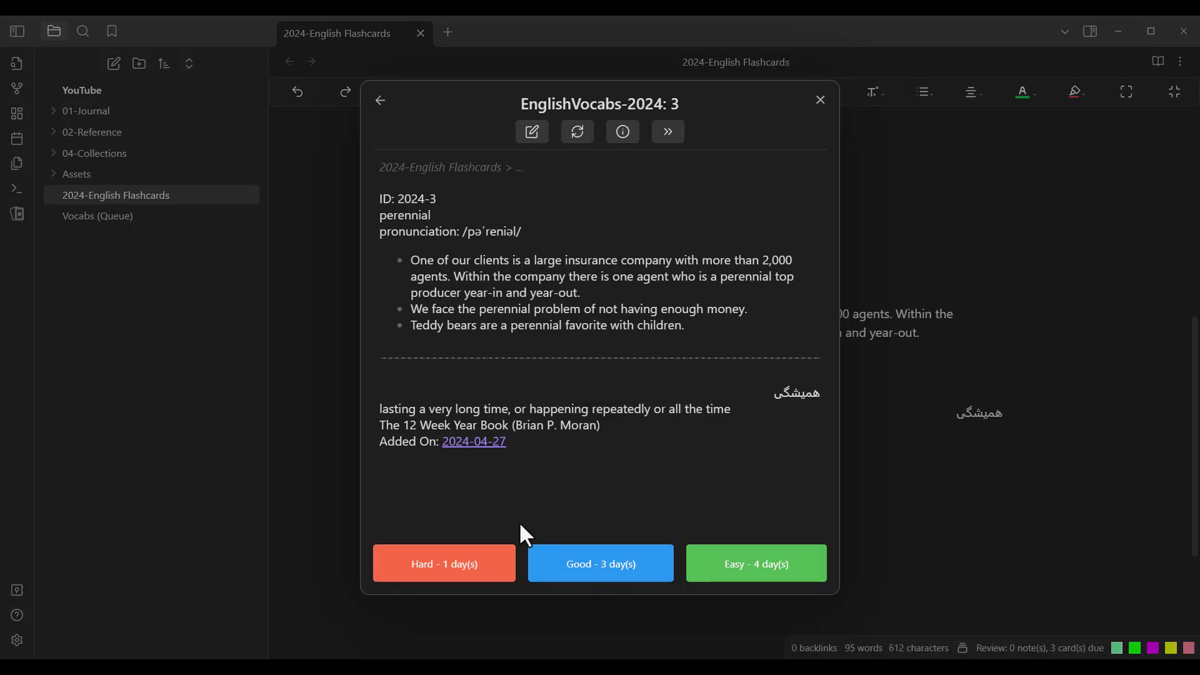
pyautogui.click(493, 561)
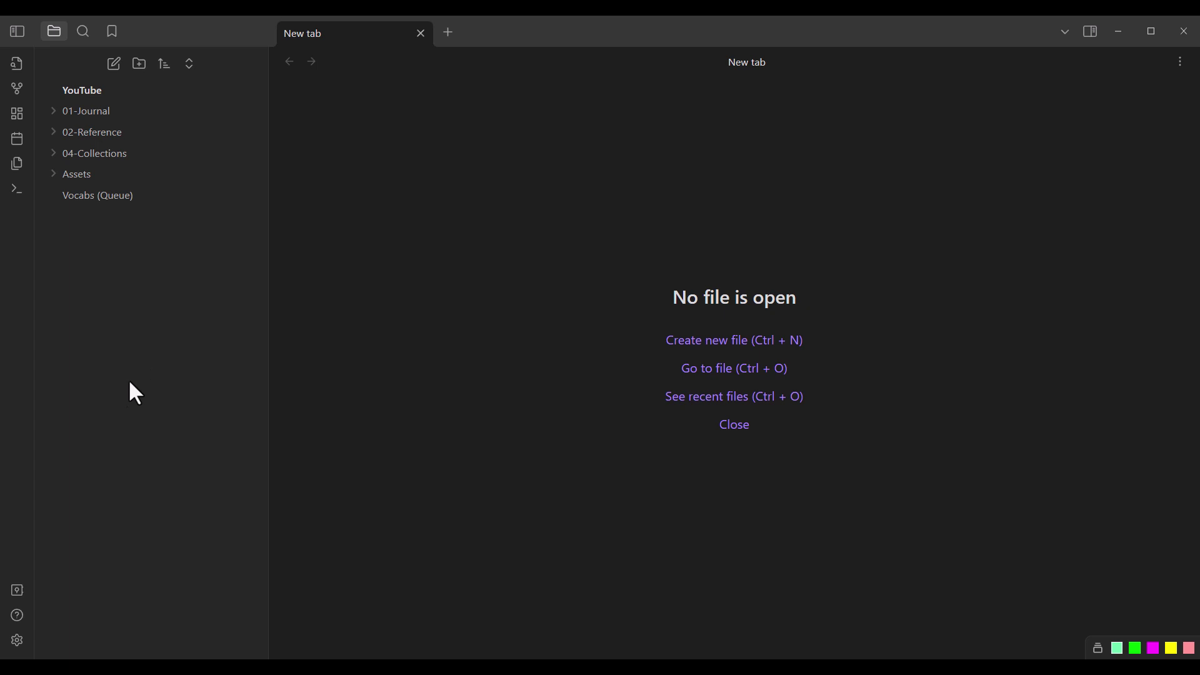
# Step: Create a note titled "2024-English Flashcards" and close the leftover empty tab
pyautogui.click(115, 64)
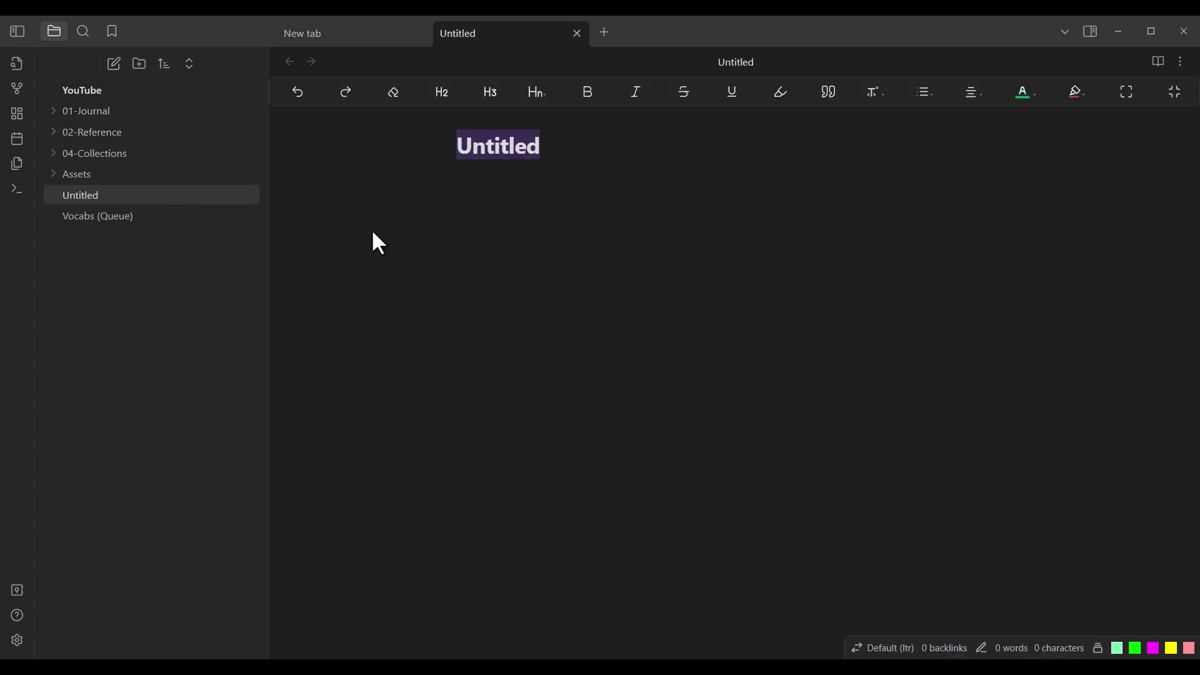
pyautogui.write('2024-')
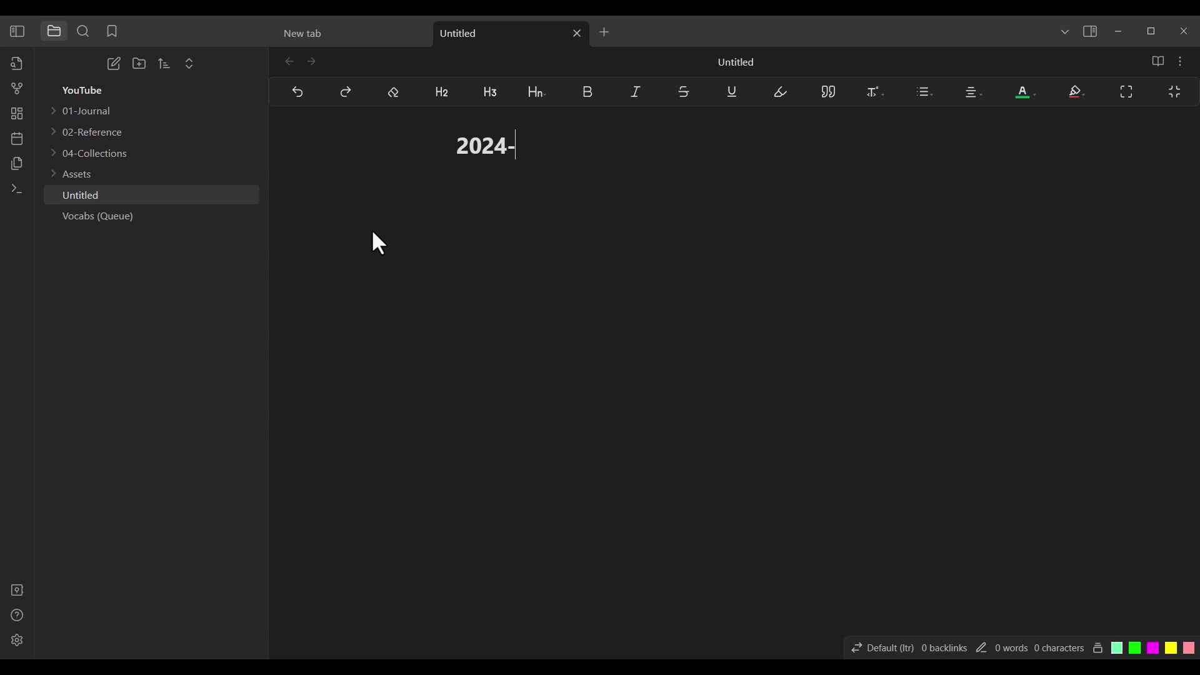
pyautogui.write('English Flashcards')
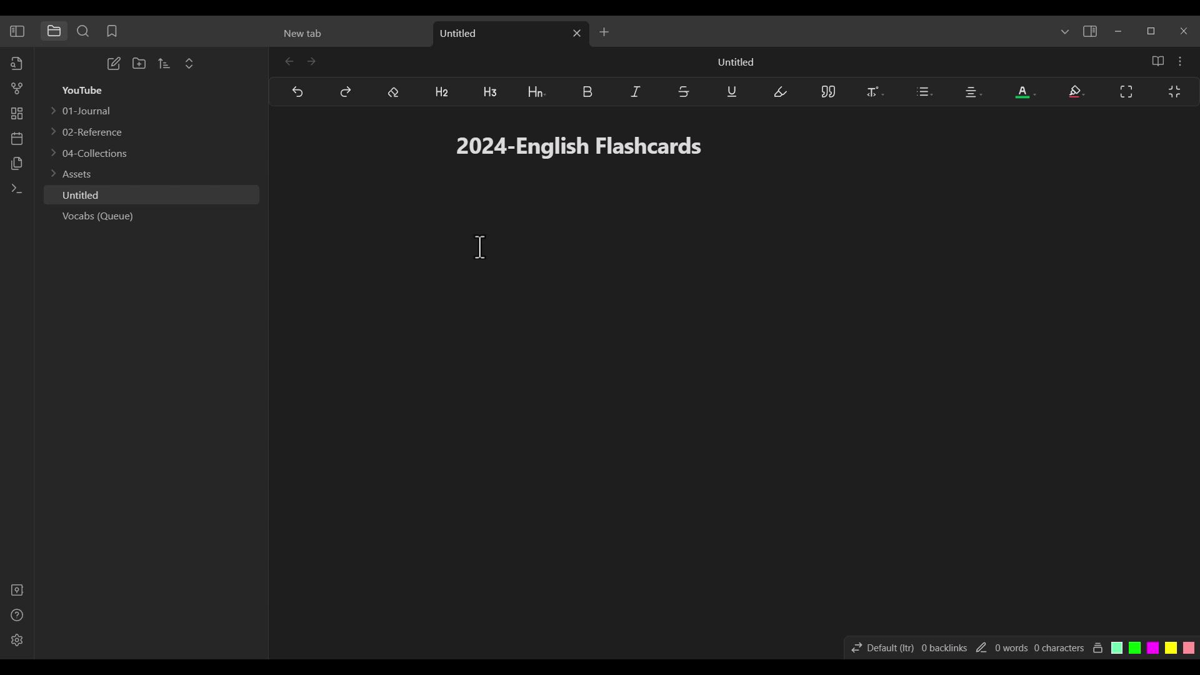
pyautogui.press('Return')
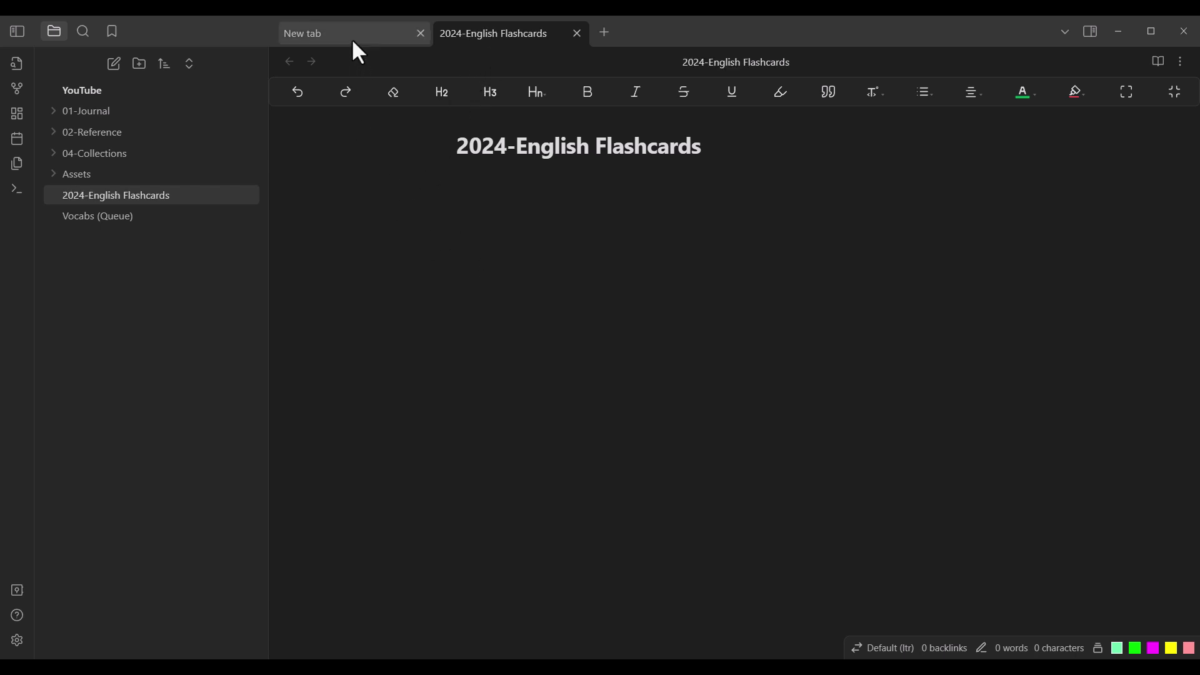
pyautogui.click(421, 33)
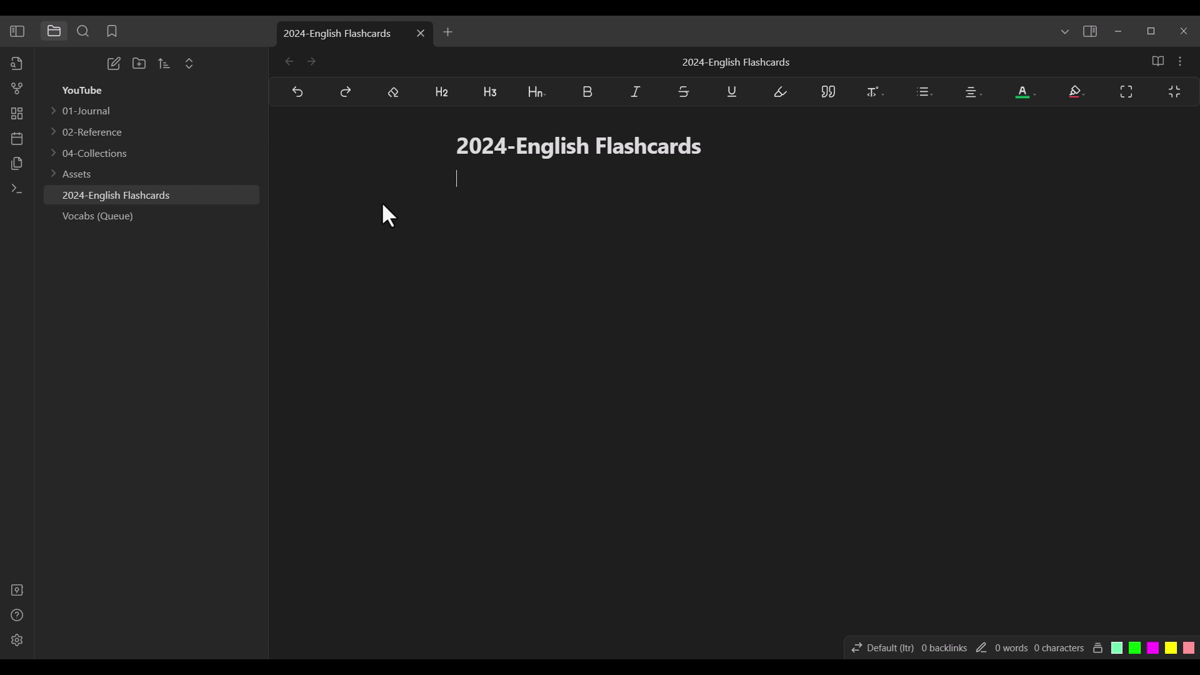
# Step: Write "apple" in the note and paste below it the red Washington apple picture copied from the Google Images results
pyautogui.write('apple')
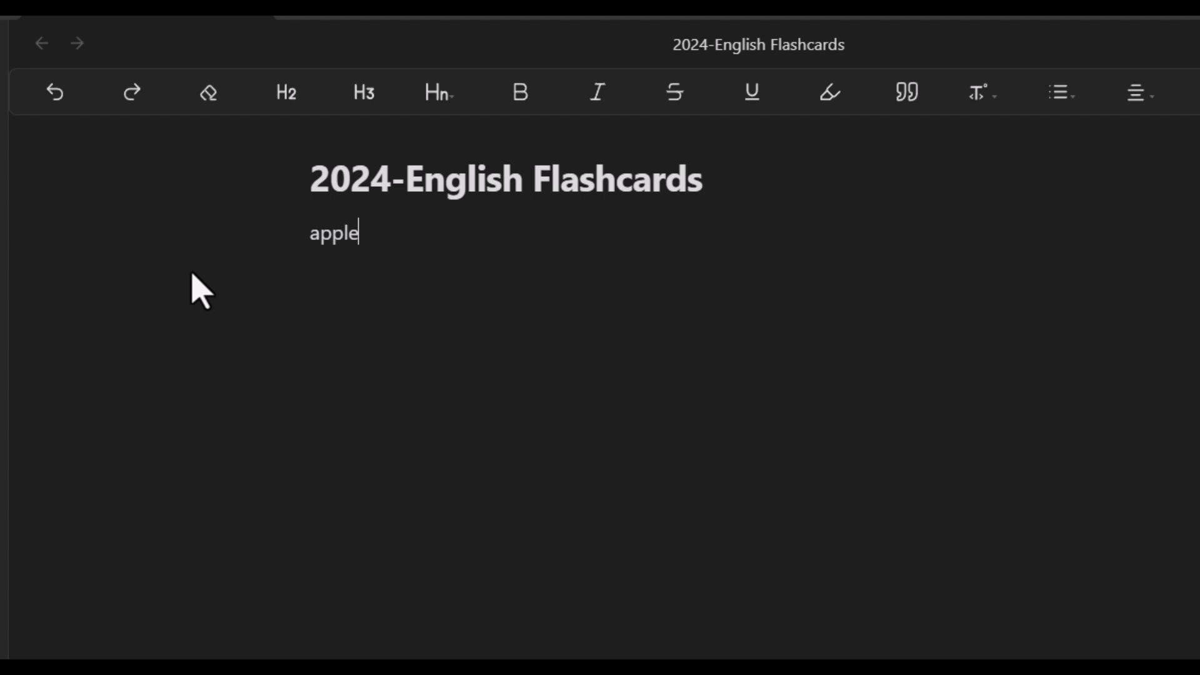
pyautogui.press('Return')
pyautogui.press('Up')
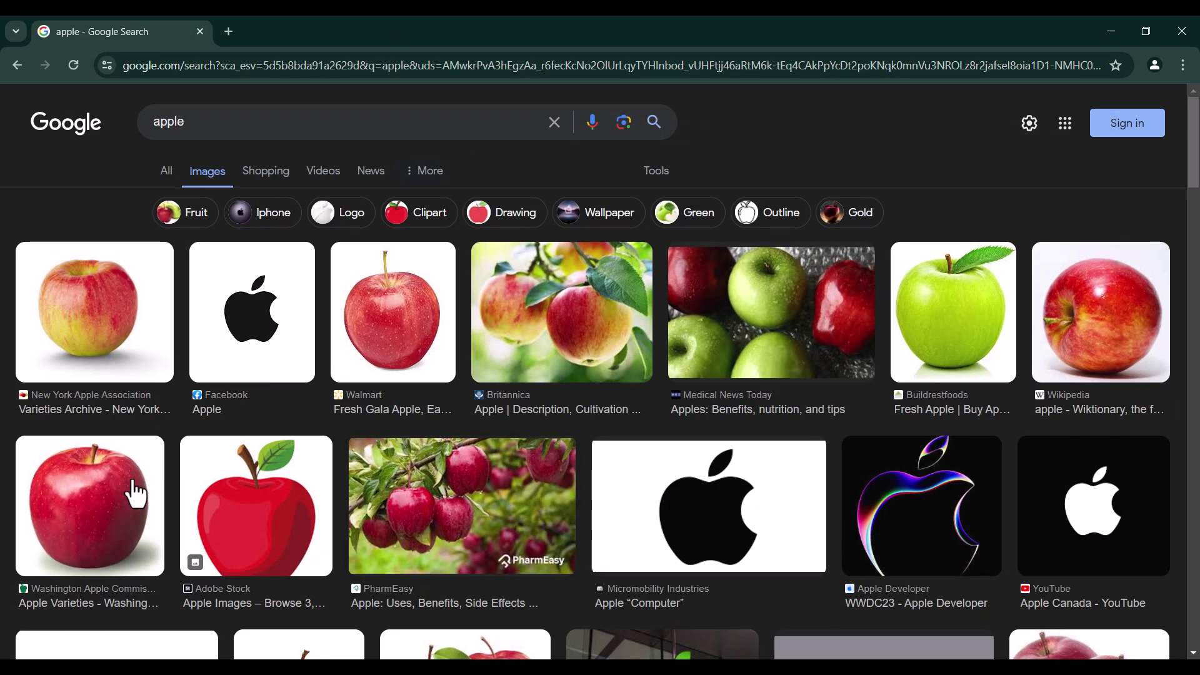
pyautogui.rightClick(88, 497)
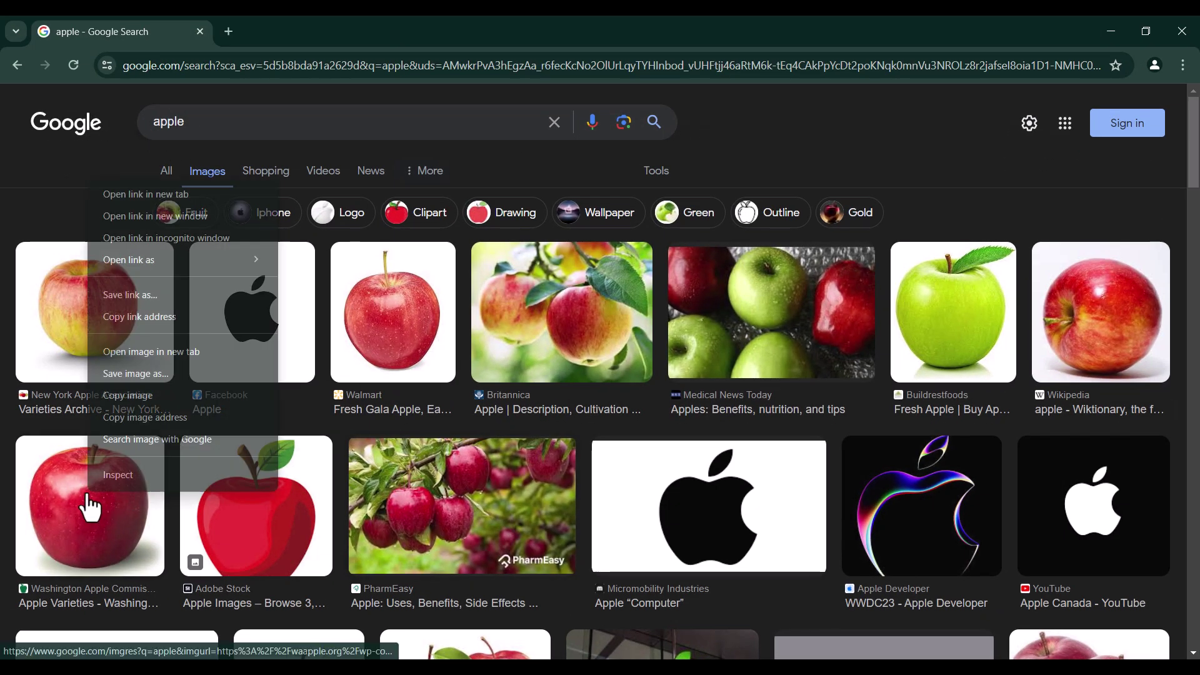
pyautogui.click(128, 395)
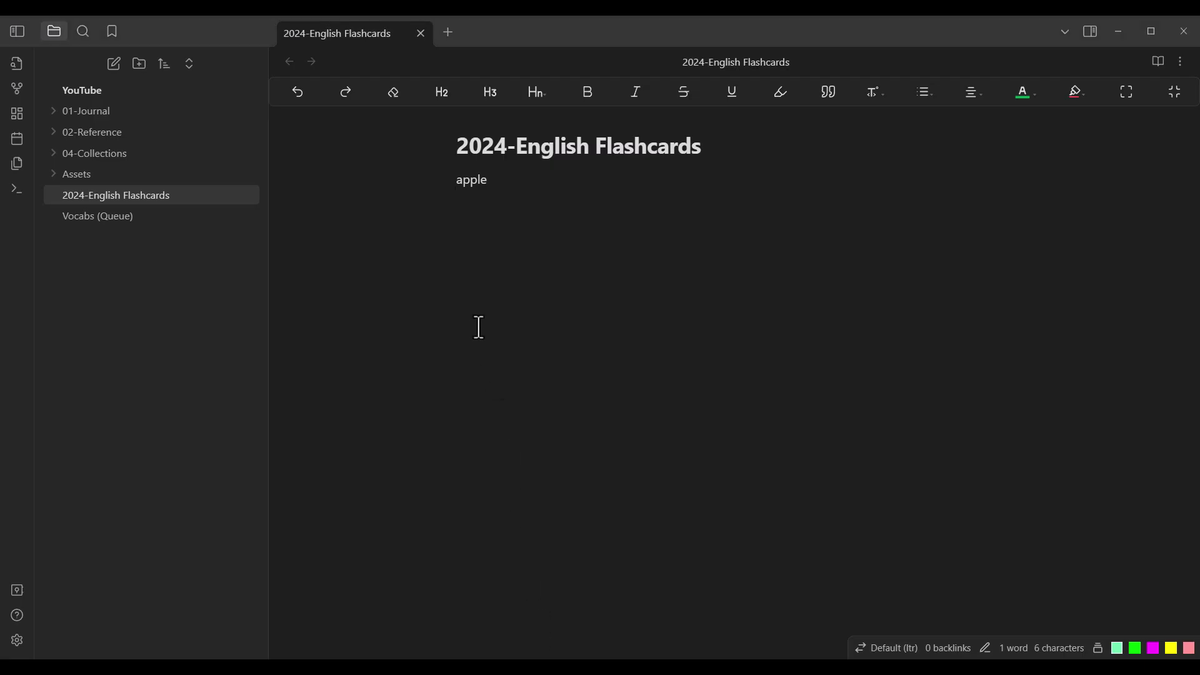
pyautogui.hotkey('ctrl', 'v')
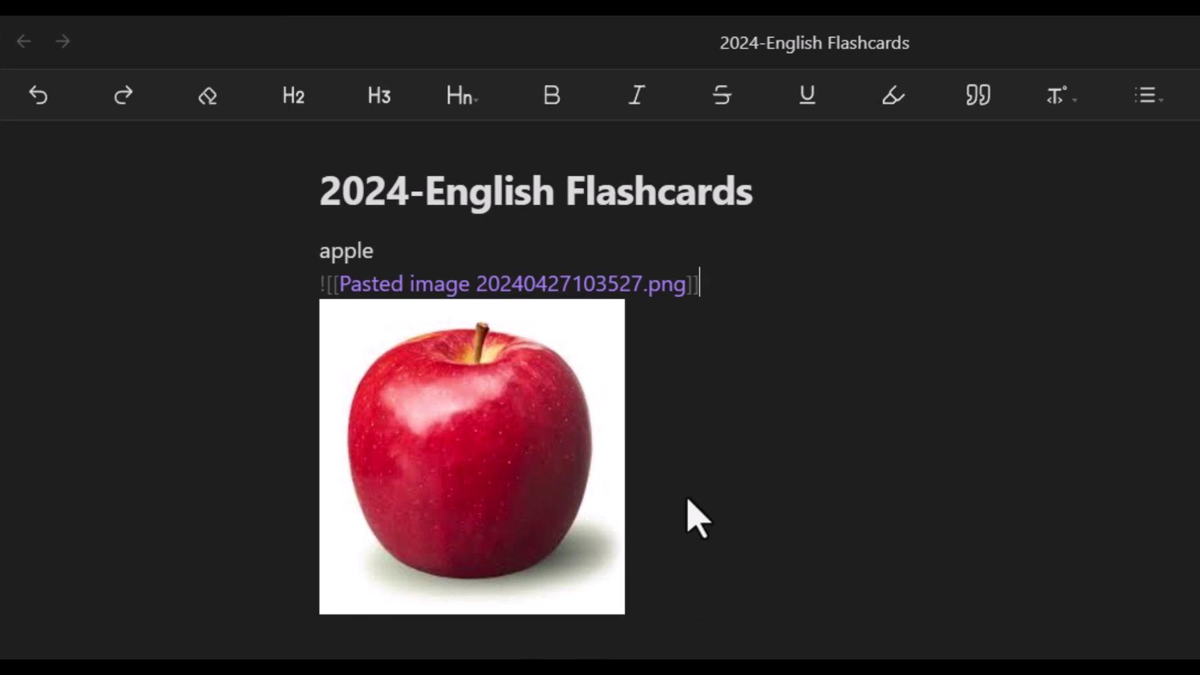
pyautogui.press('Return')
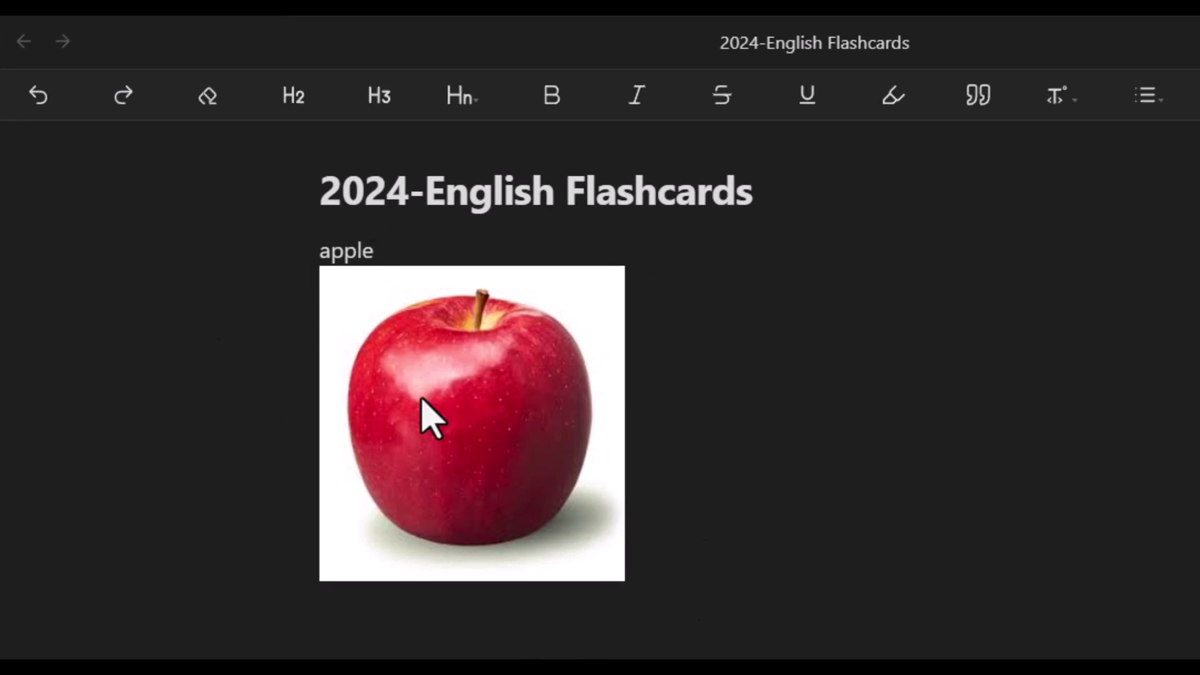
# Step: Insert a line containing only "?" between the word apple and its picture
pyautogui.click(336, 244)
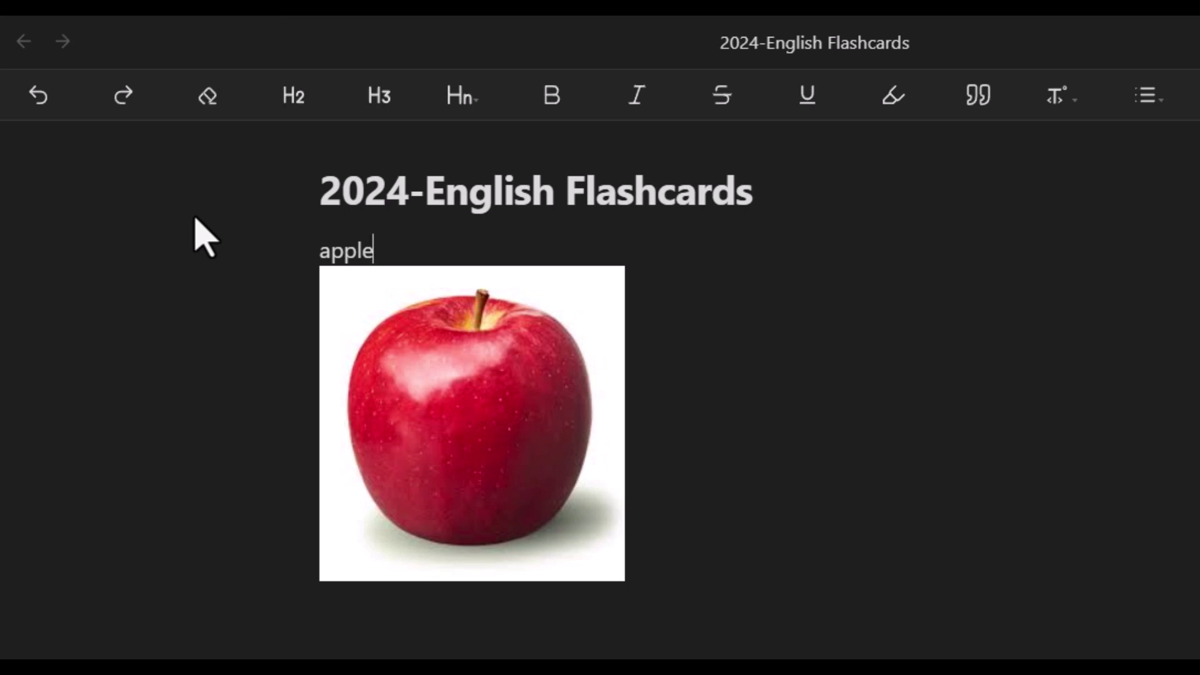
pyautogui.press('Return')
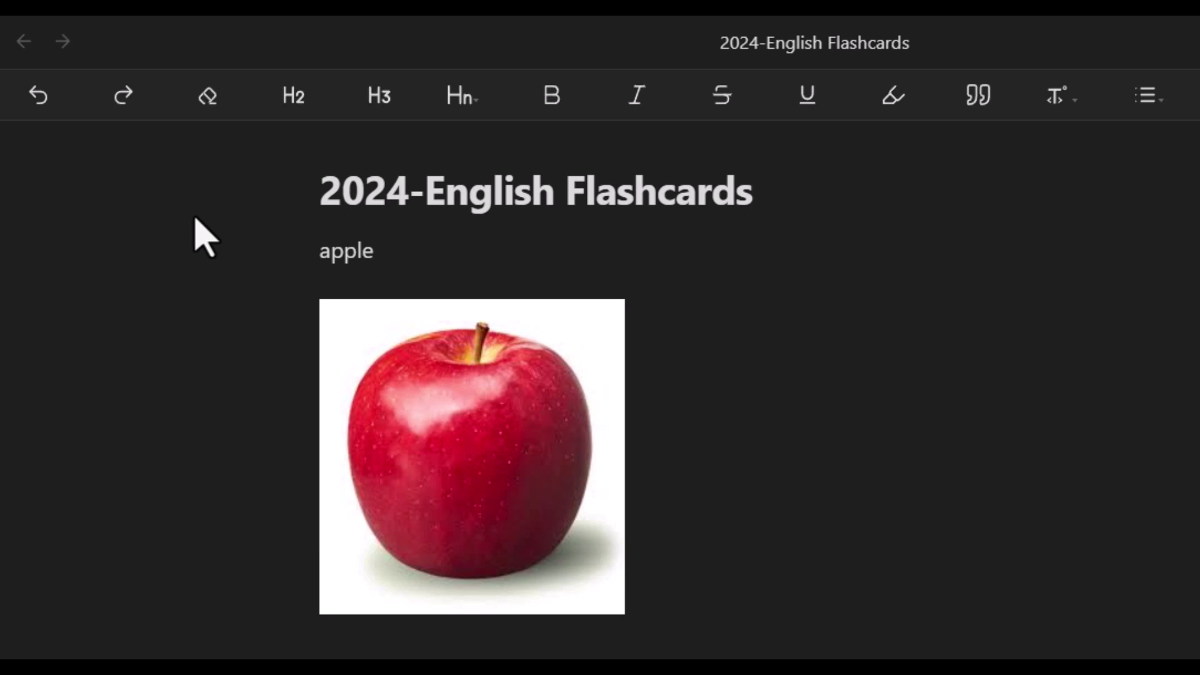
pyautogui.write('?')
pyautogui.press('Left')
pyautogui.press('Down')
pyautogui.hotkey('shift', 'End')
pyautogui.press('Left')
pyautogui.press('Left')
pyautogui.hotkey('shift', 'Left')
pyautogui.hotkey('shift', 'Left')
pyautogui.hotkey('shift', 'Left')
pyautogui.hotkey('shift', 'Left')
pyautogui.hotkey('shift', 'Left')
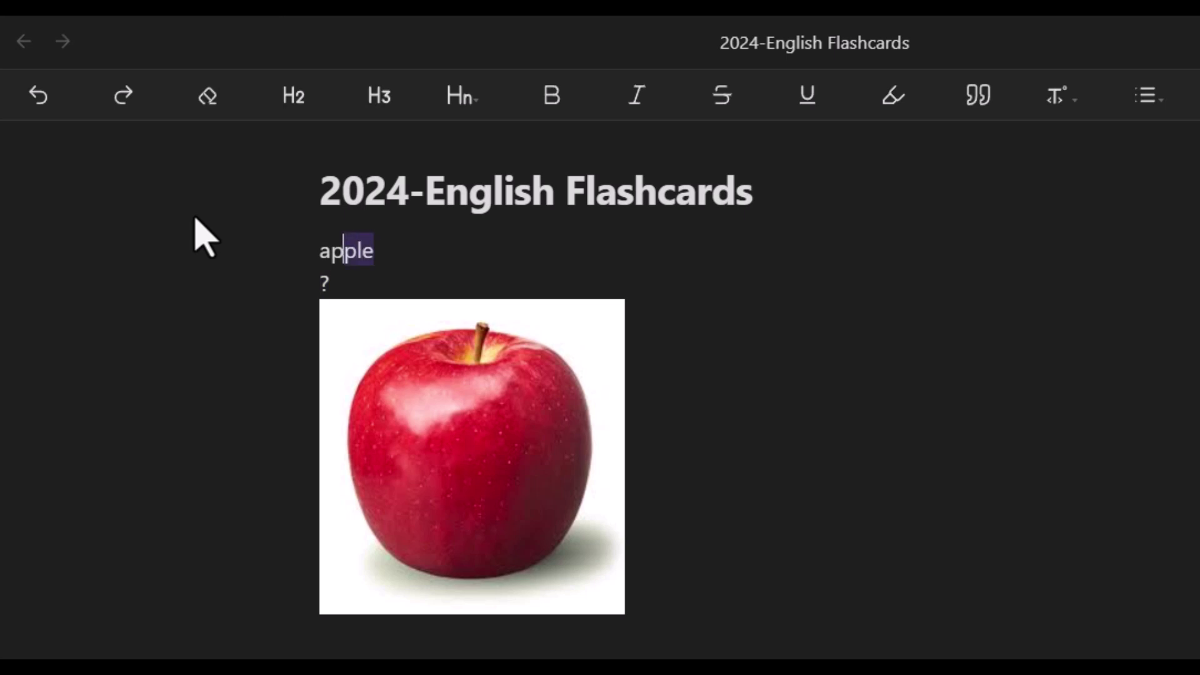
pyautogui.press('Down')
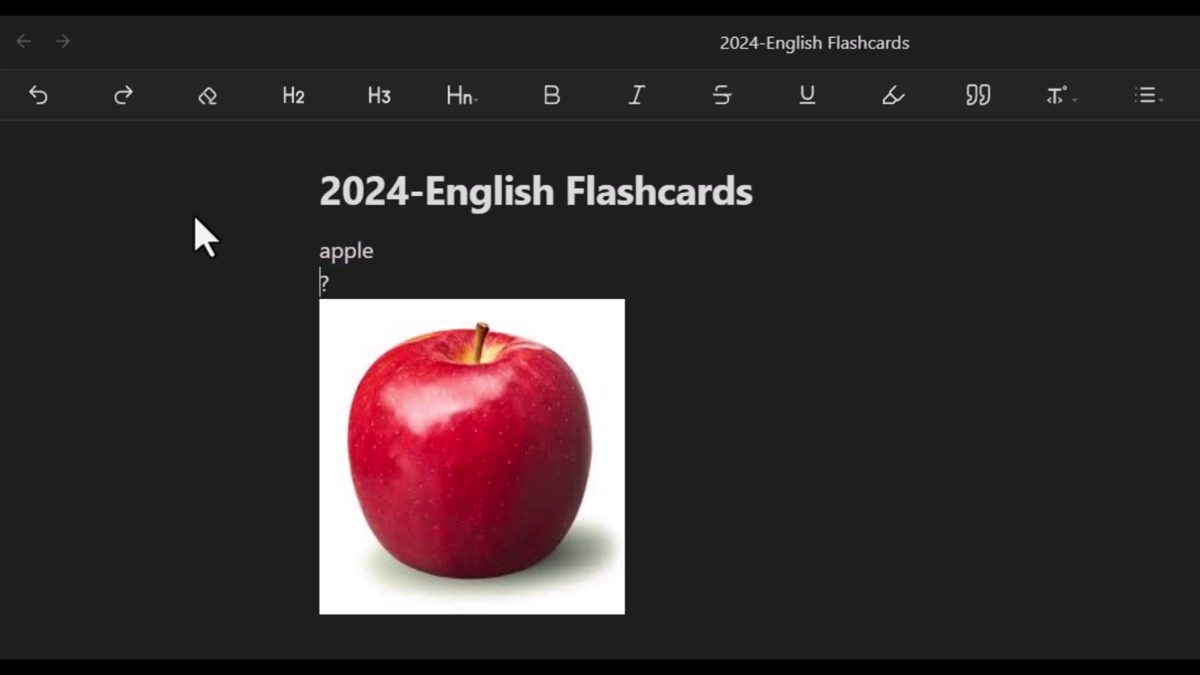
# Step: Start a second flashcard below the apple picture, separated by a blank line, with the word "orange"
pyautogui.press('End')
pyautogui.press('Down')
pyautogui.press('Down')
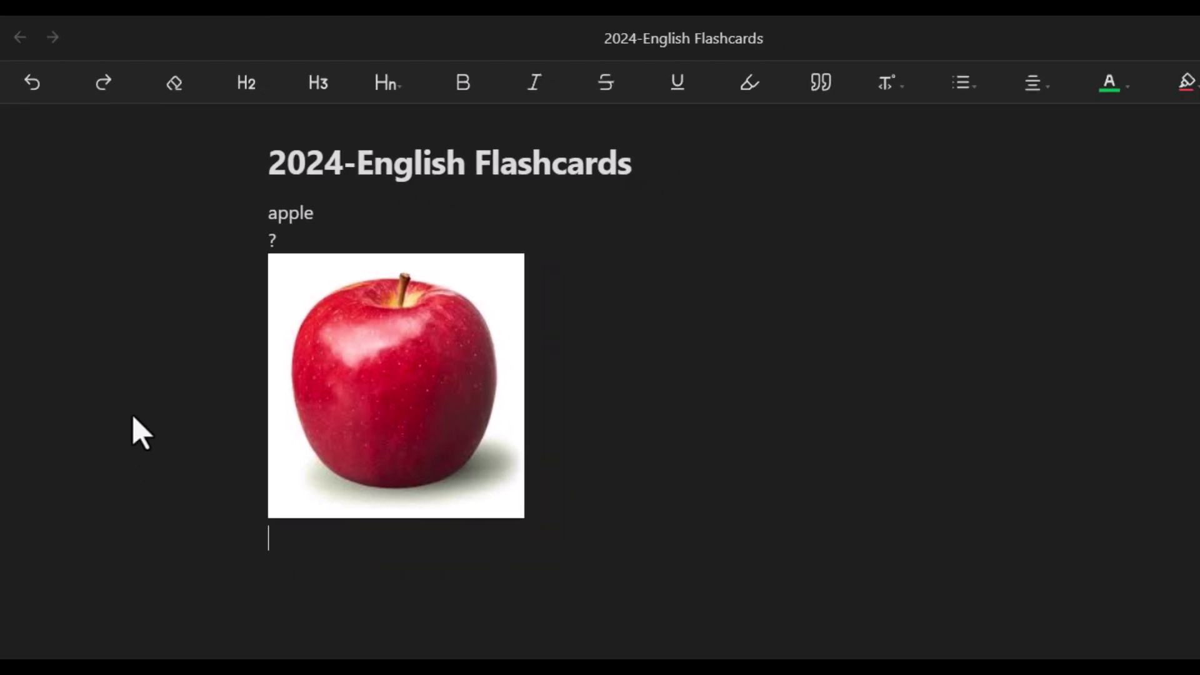
pyautogui.press('Return')
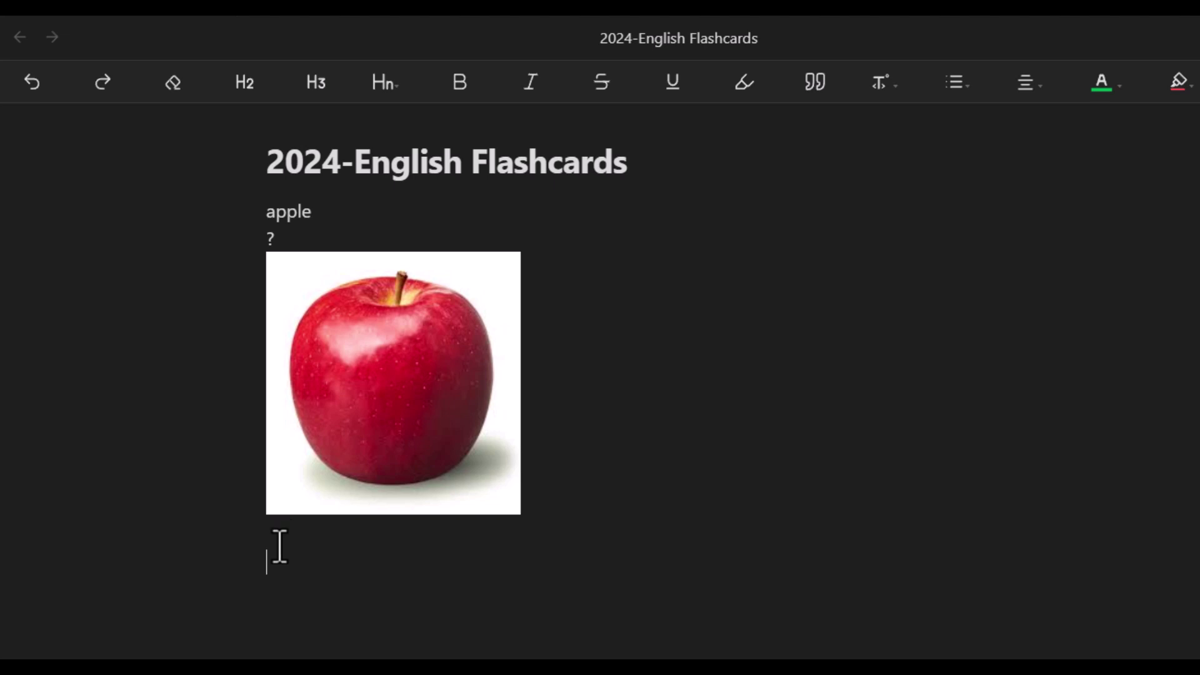
pyautogui.write('orange')
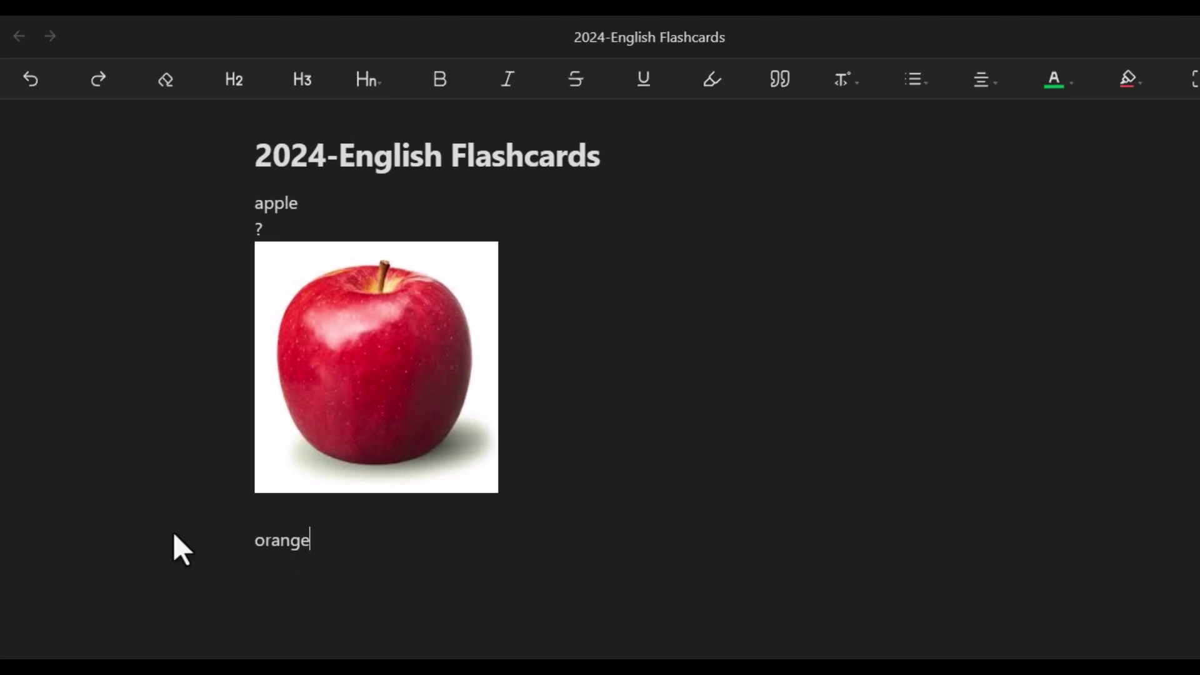
pyautogui.press('Return')
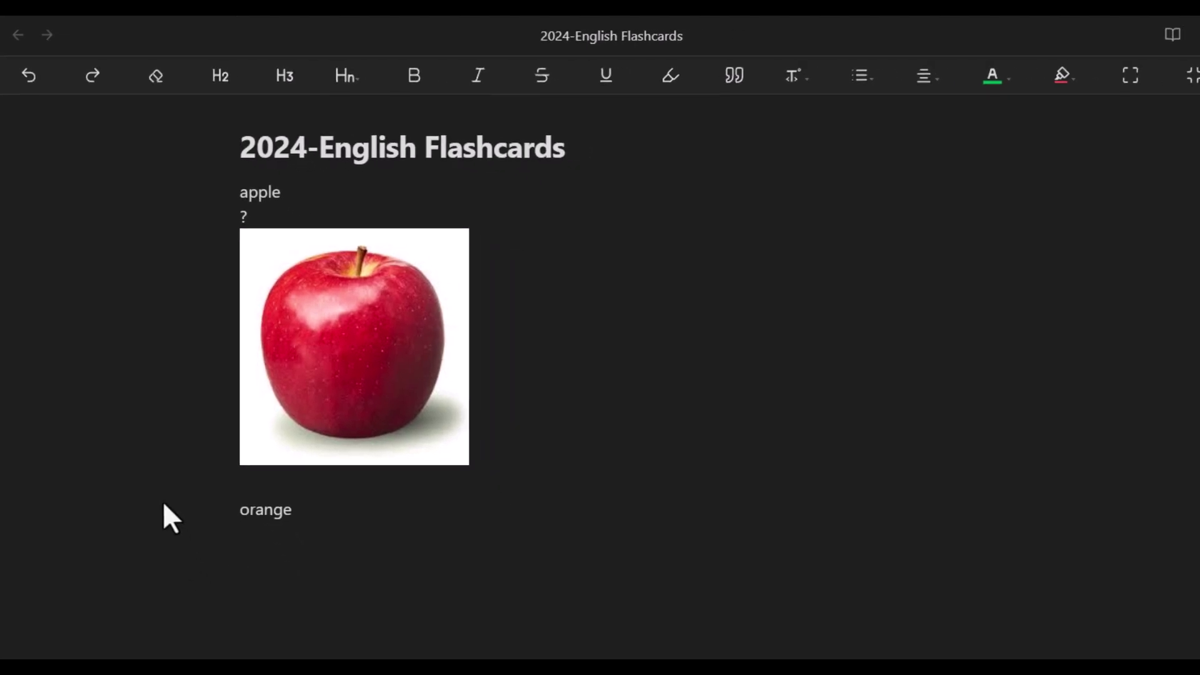
# Step: Add a line containing only "?" below the word orange
pyautogui.write('?')
pyautogui.press('Up')
pyautogui.press('Home')
pyautogui.hotkey('shift', 'Right')
pyautogui.hotkey('shift', 'Right')
pyautogui.hotkey('shift', 'Right')
pyautogui.hotkey('shift', 'Right')
pyautogui.hotkey('shift', 'Right')
pyautogui.hotkey('shift', 'Right')
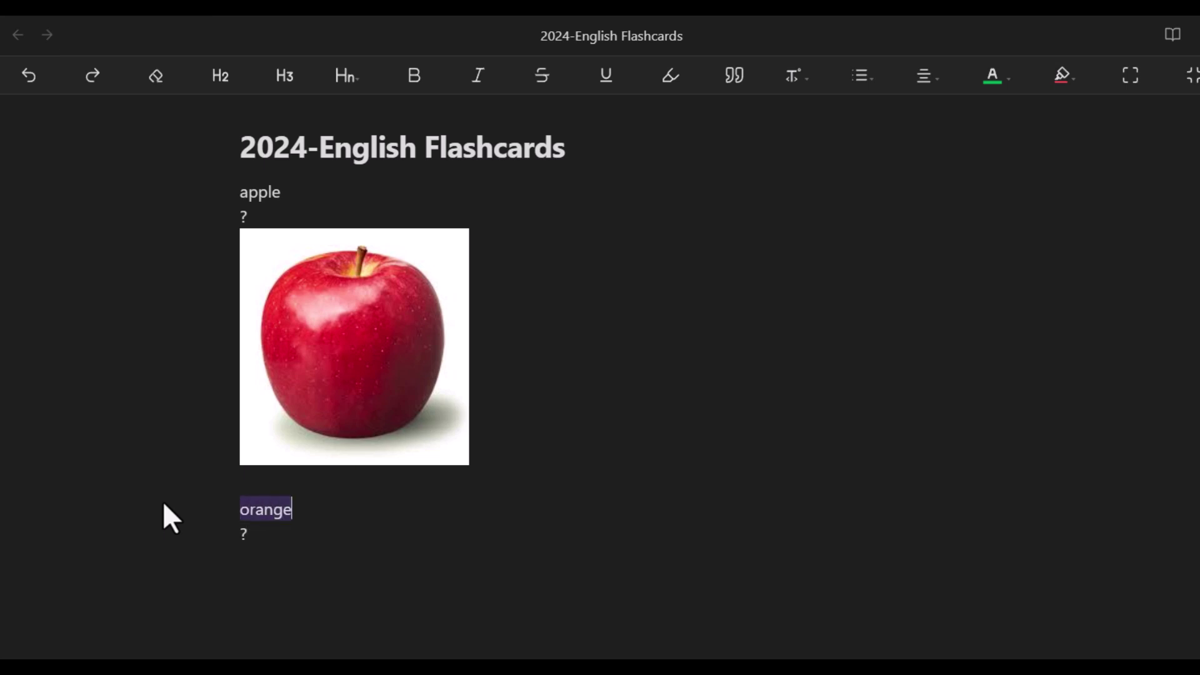
pyautogui.press('Right')
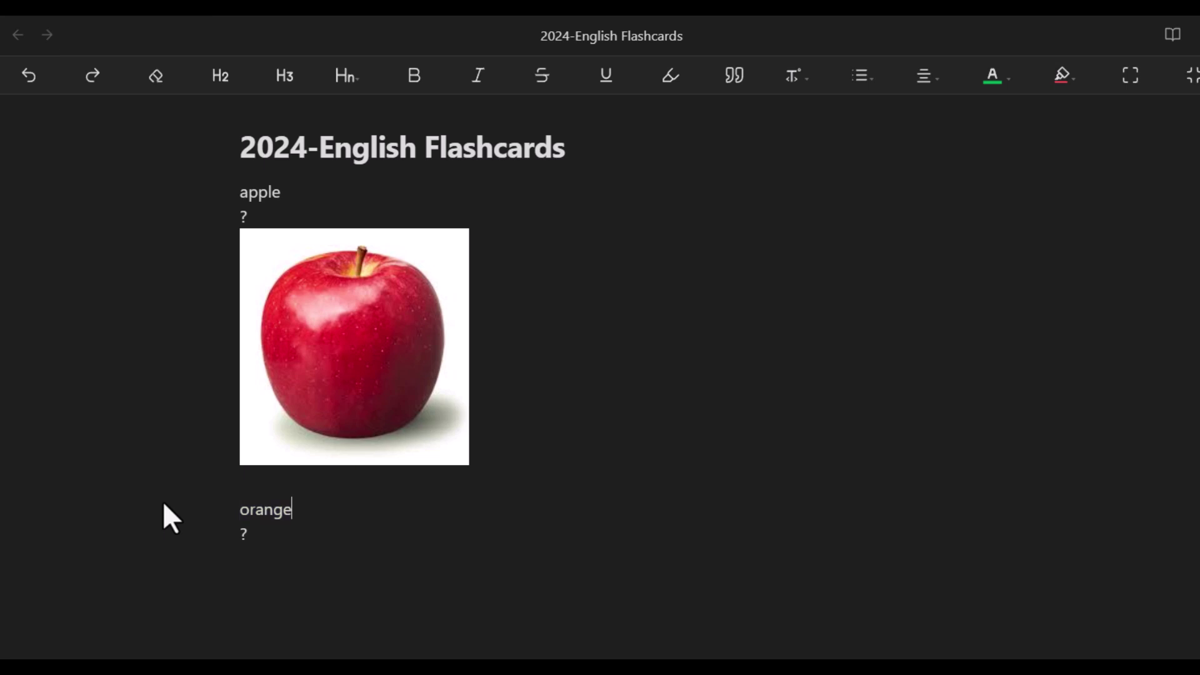
# Step: Copy the Freepik picture of a single orange with a leaf from the Google Images results and paste it below orange's "?" line
pyautogui.press('Down')
pyautogui.press('Return')
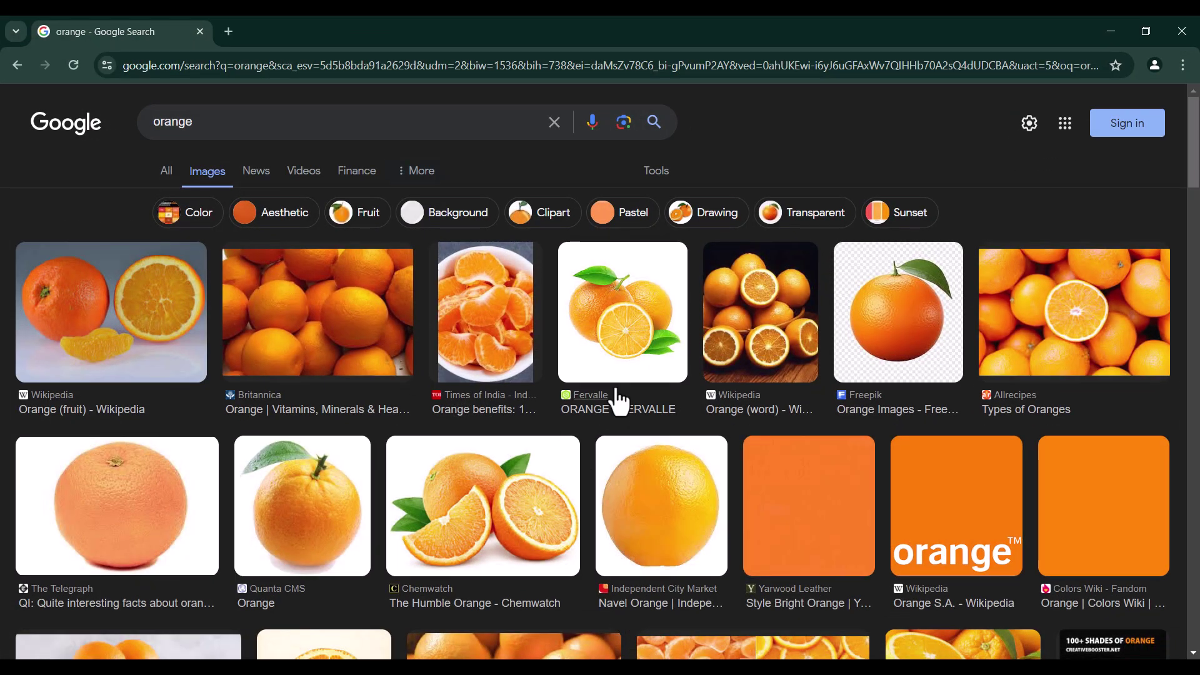
pyautogui.rightClick(905, 309)
pyautogui.click(956, 520)
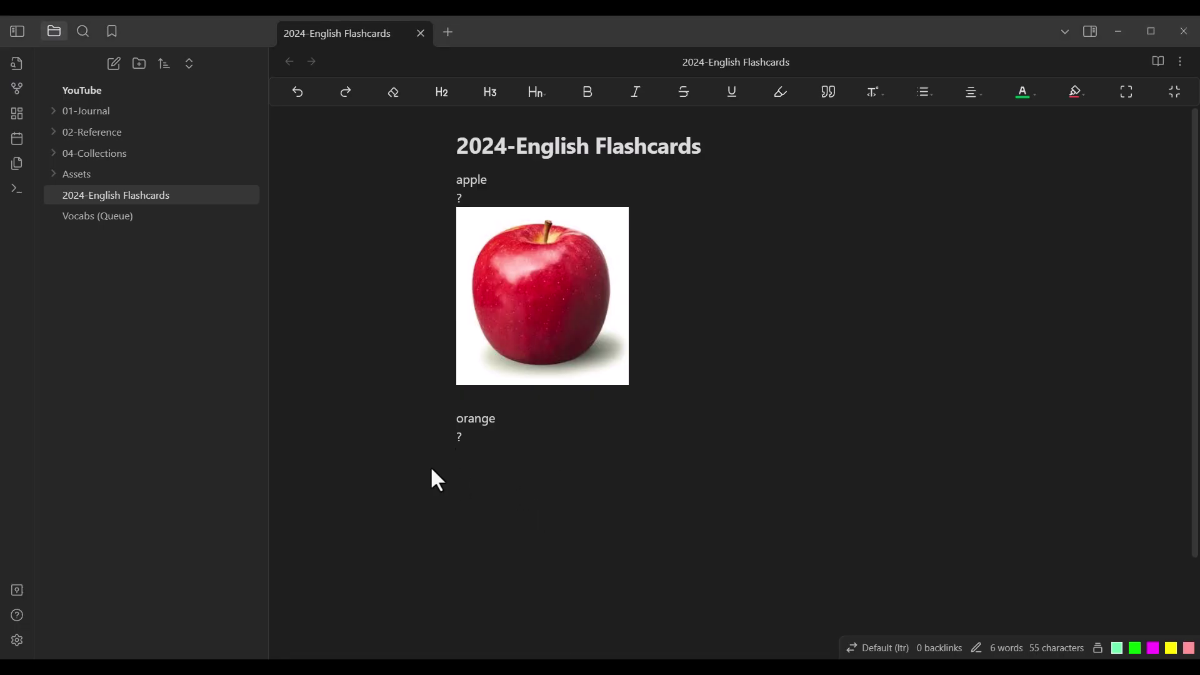
pyautogui.hotkey('ctrl', 'v')
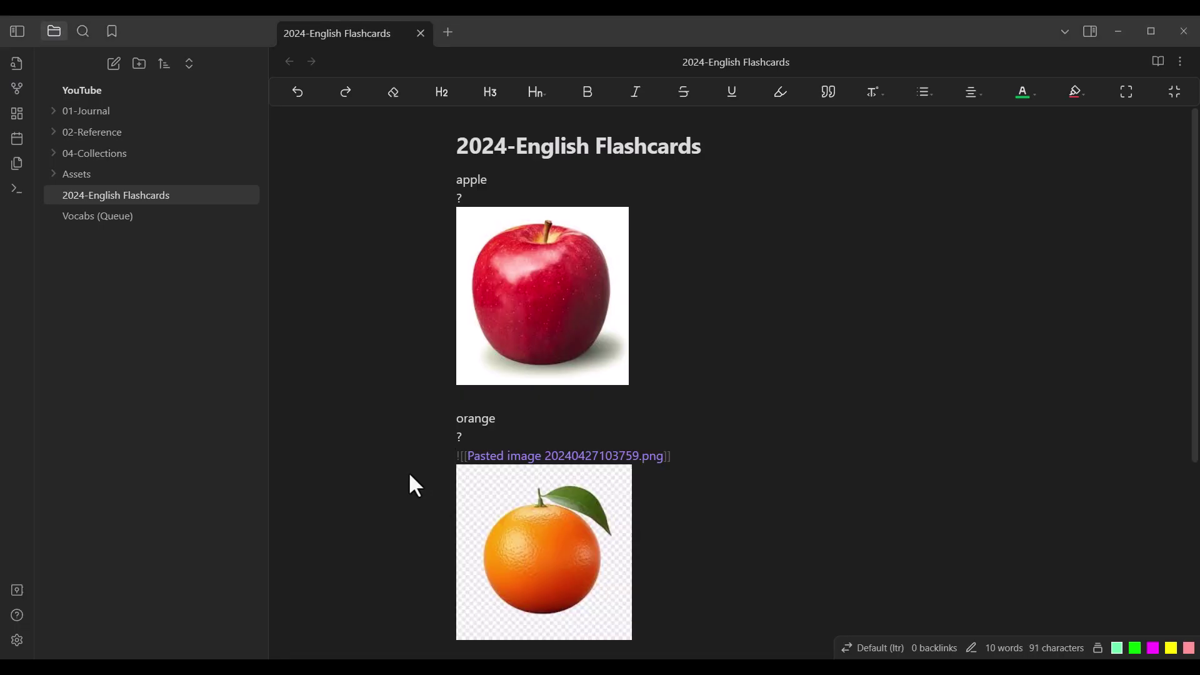
pyautogui.press('Return')
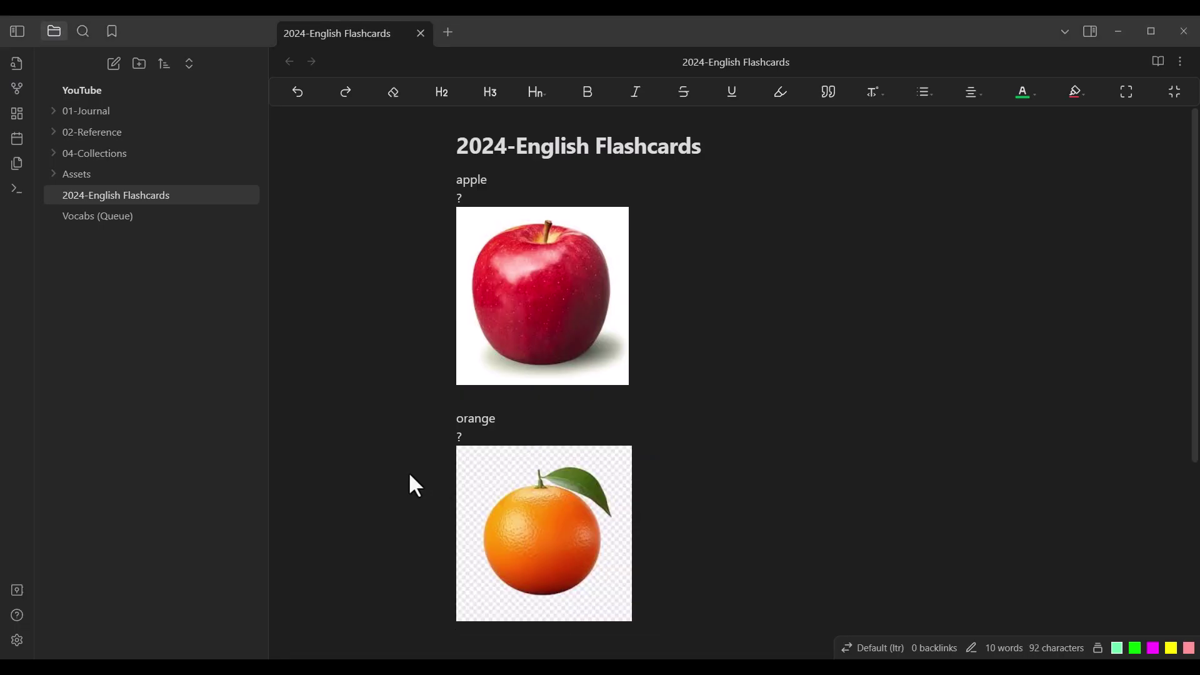
pyautogui.press('Return')
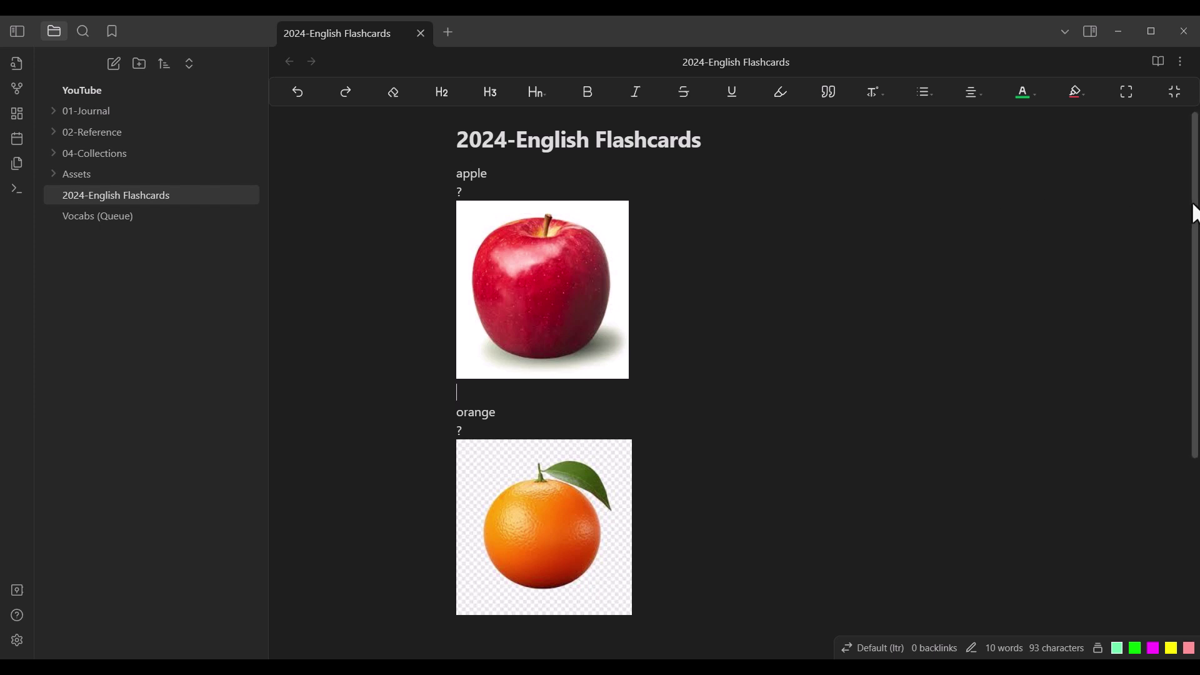
# Step: Start a third flashcard below the orange picture with the word "perennial" and the line "pronunciation: /pəˈreniəl/"
pyautogui.moveTo(1192, 209); pyautogui.dragTo(1182, 452)
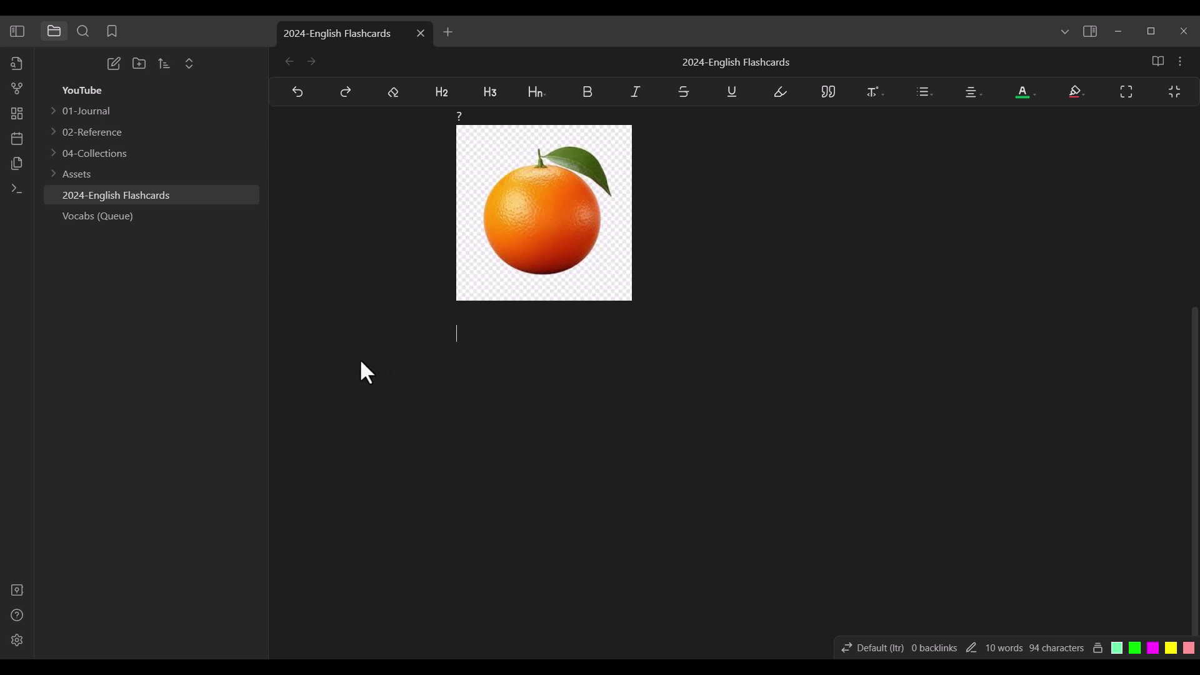
pyautogui.write('perennial')
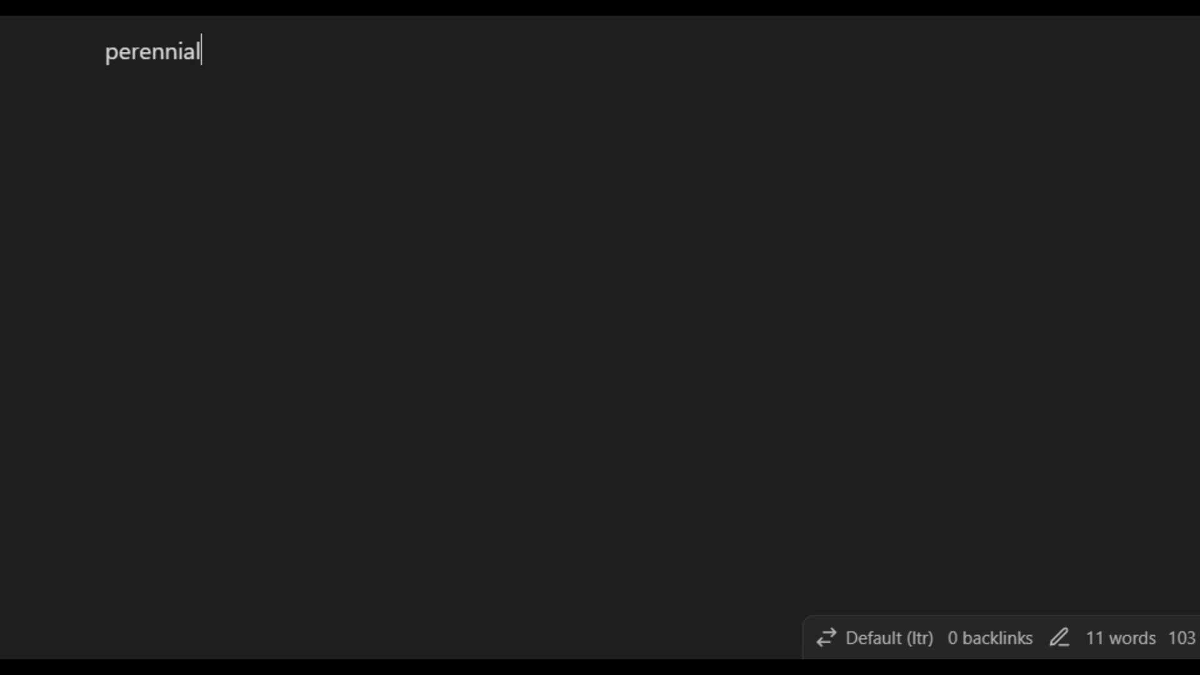
pyautogui.press('Return')
pyautogui.hotkey('ctrl', 'v')
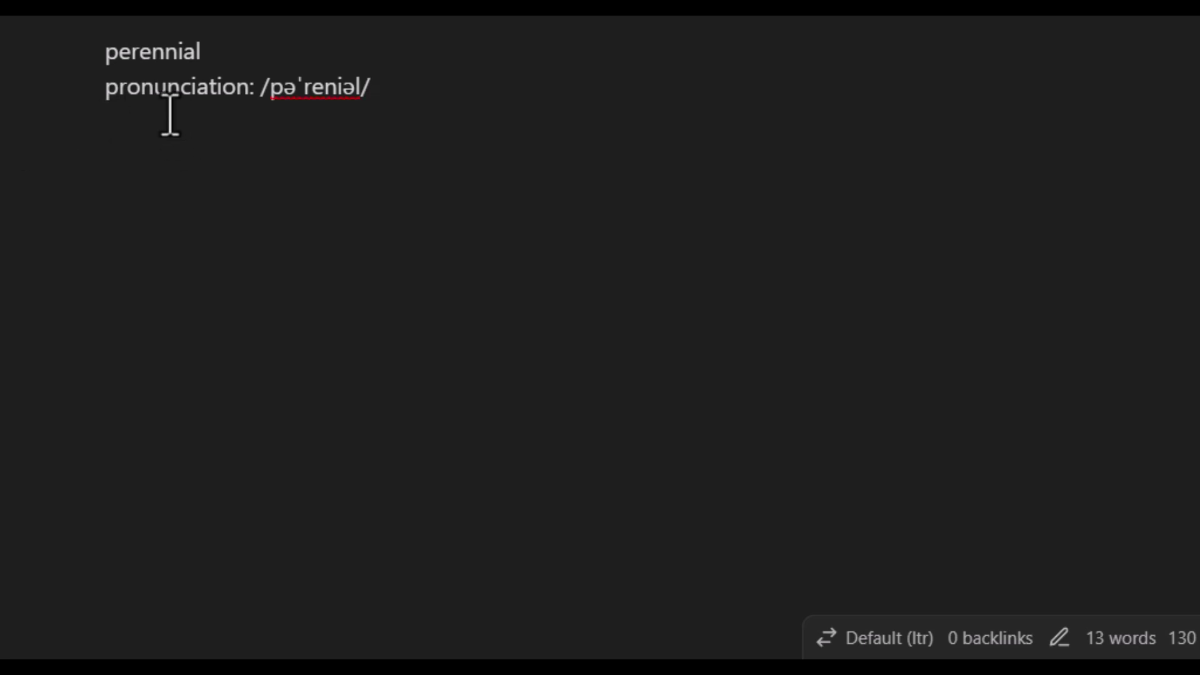
pyautogui.moveTo(383, 88); pyautogui.dragTo(260, 80)
pyautogui.click(421, 79)
# Step: Paste the example about the insurance company agent who is a perennial top producer below the pronunciation line
pyautogui.press('Return')
pyautogui.hotkey('ctrl', 'v')
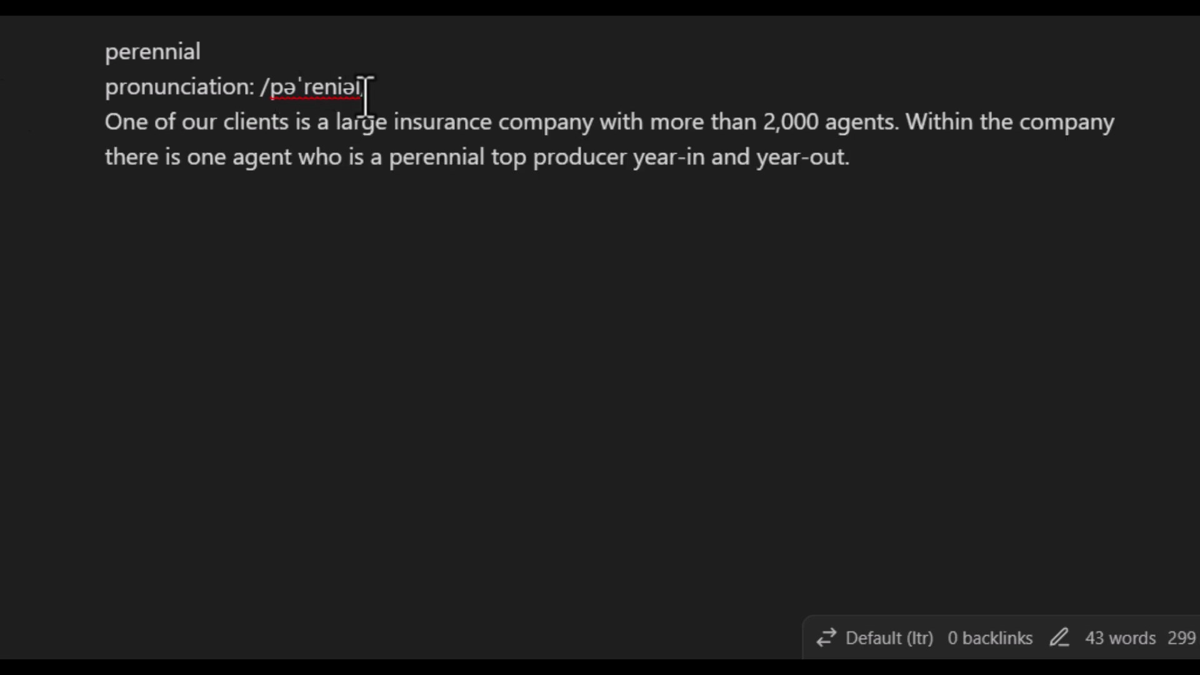
pyautogui.doubleClick(424, 156)
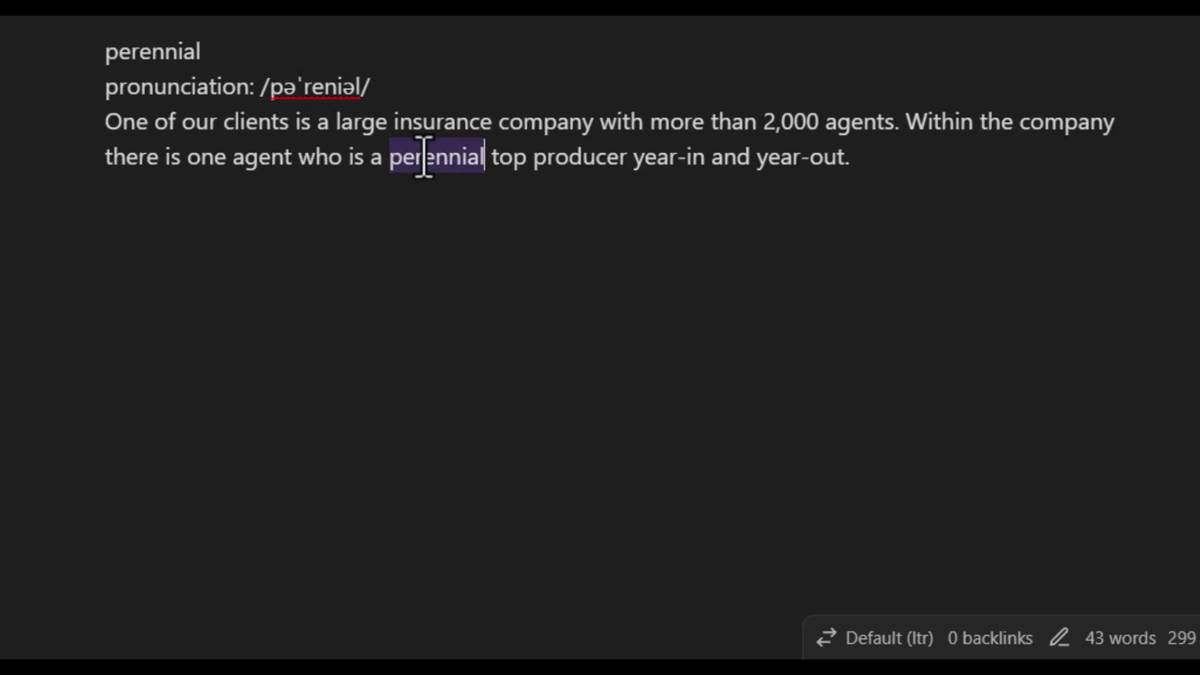
pyautogui.click(876, 168)
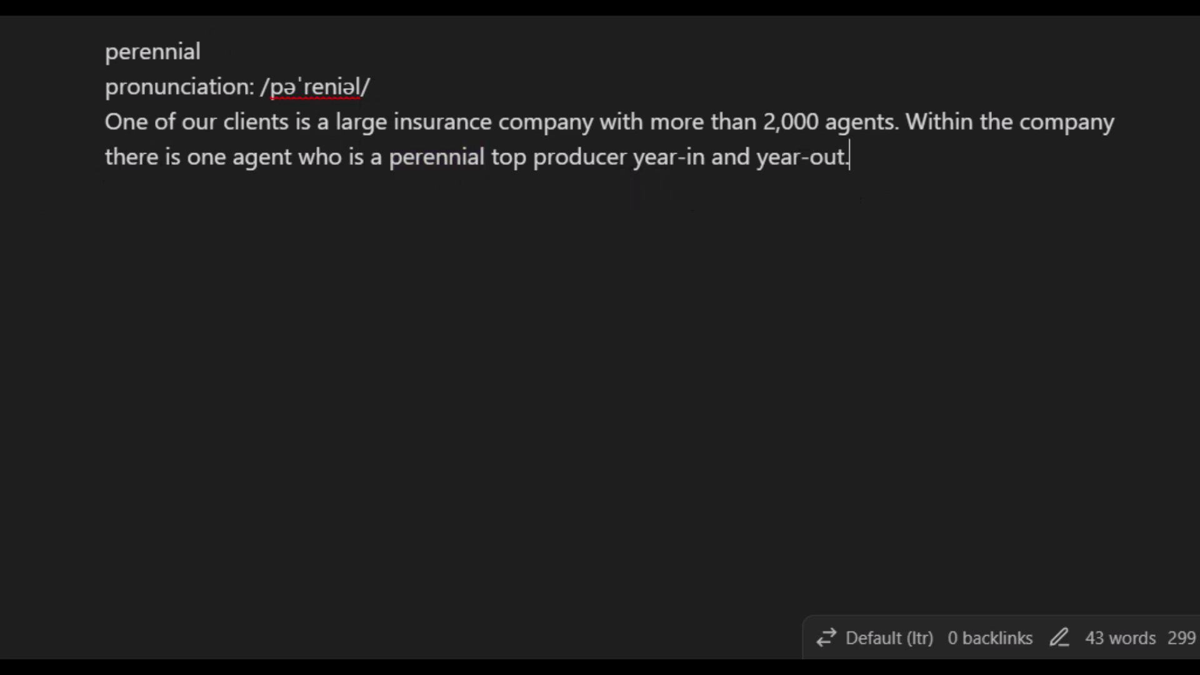
# Step: Add two more example lines: "We face the perennial problem of not having enough money." and "Teddy bears are a perennial favorite with children."
pyautogui.press('Return')
pyautogui.hotkey('ctrl', 'v')
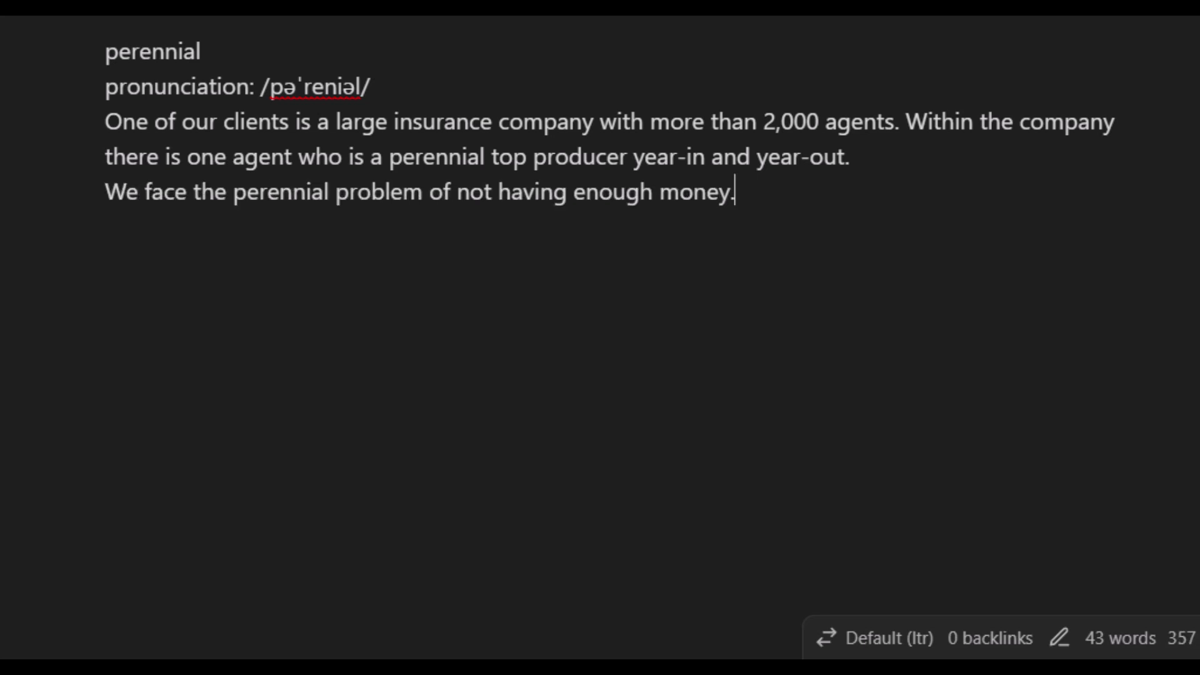
pyautogui.press('Return')
pyautogui.hotkey('ctrl', 'v')
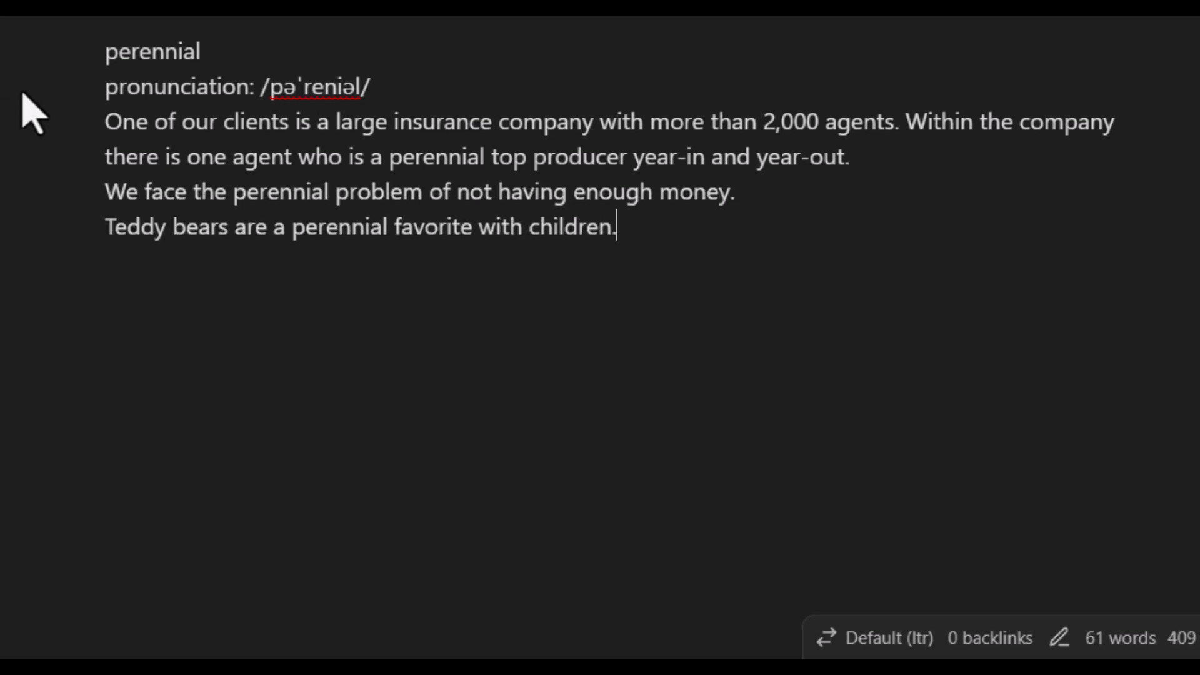
pyautogui.press('Return')
pyautogui.moveTo(851, 156); pyautogui.dragTo(94, 140)
pyautogui.click(758, 207)
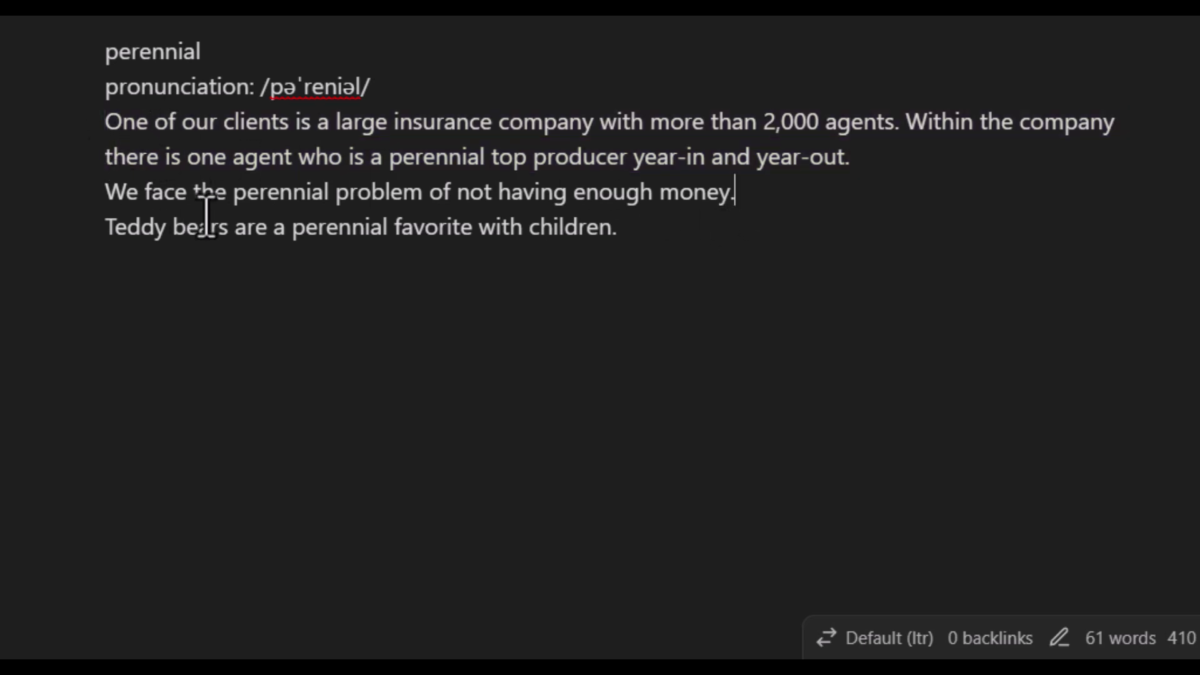
# Step: Turn the three example lines of the perennial card into bullet points
pyautogui.click(155, 123)
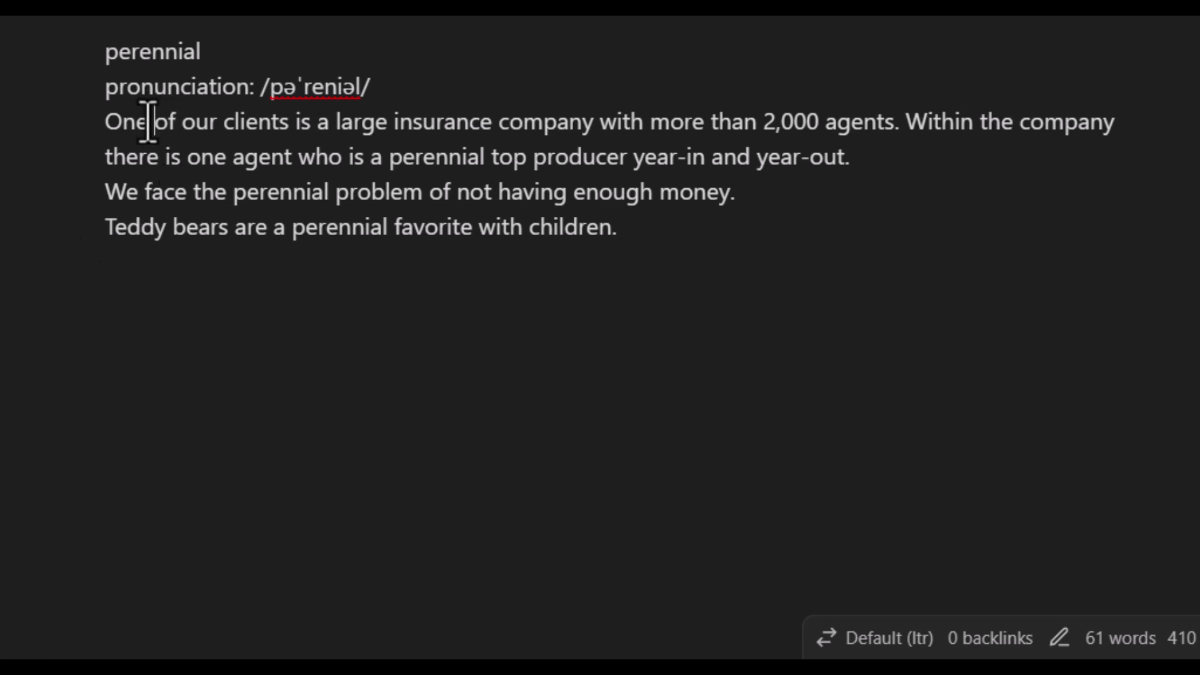
pyautogui.click(106, 121)
pyautogui.write('-')
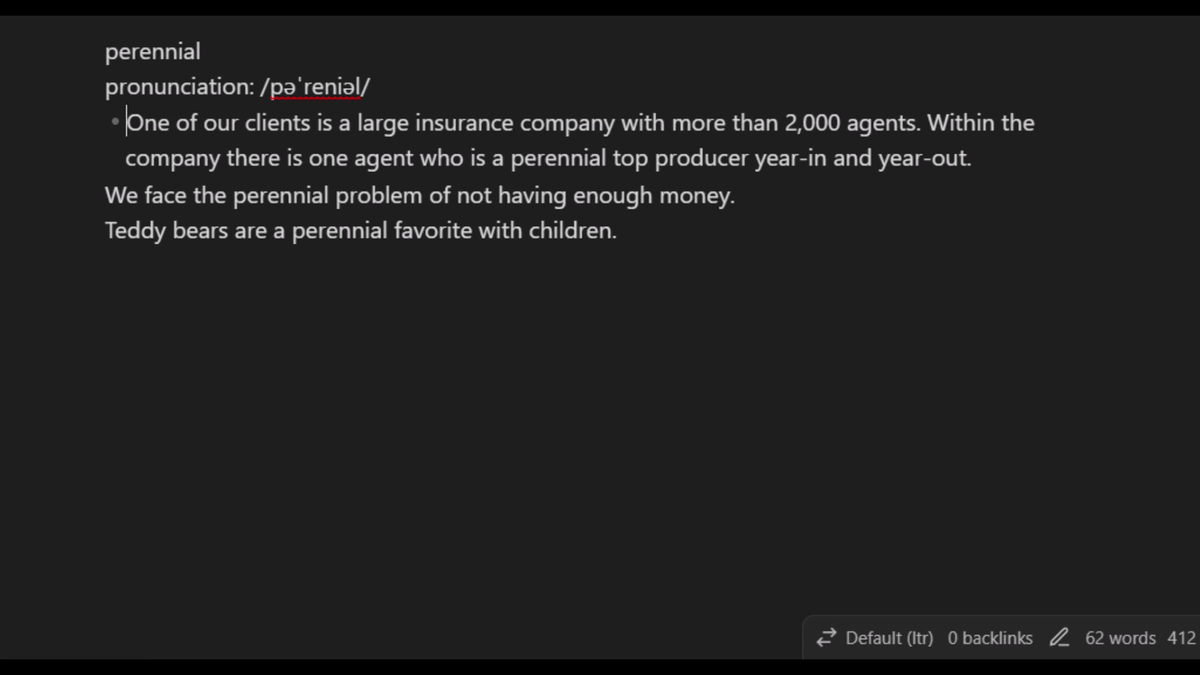
pyautogui.click(125, 158)
pyautogui.click(125, 196)
pyautogui.write('-')
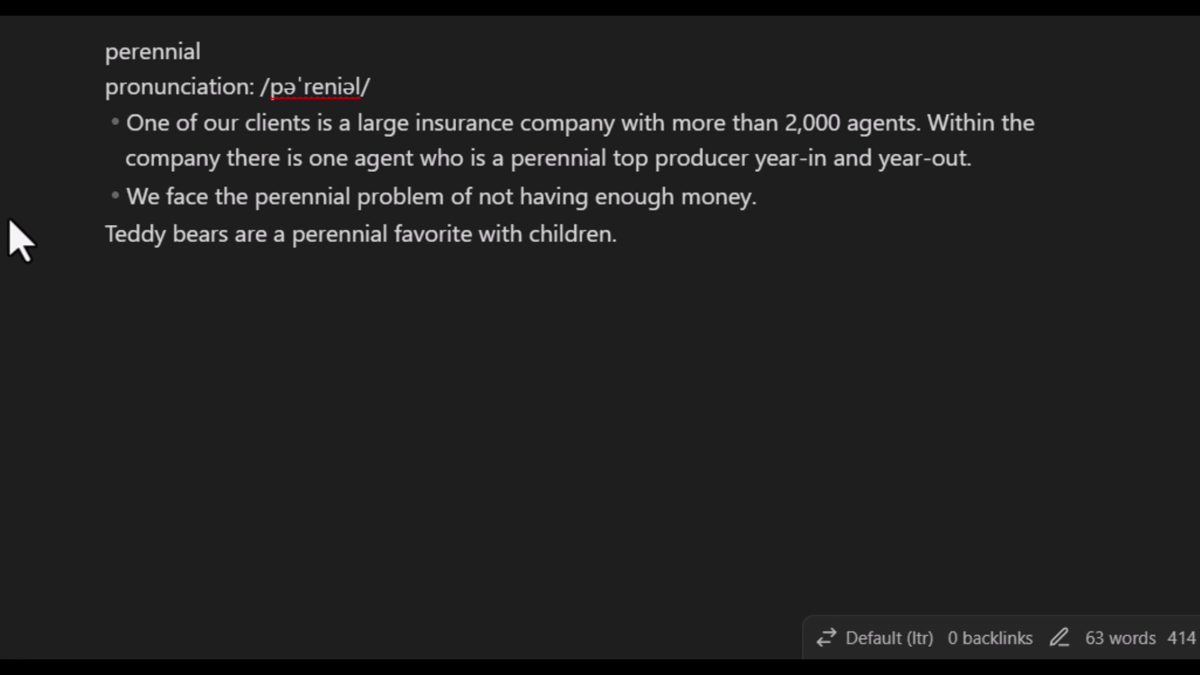
pyautogui.press('Down')
pyautogui.press('Home')
pyautogui.write('-')
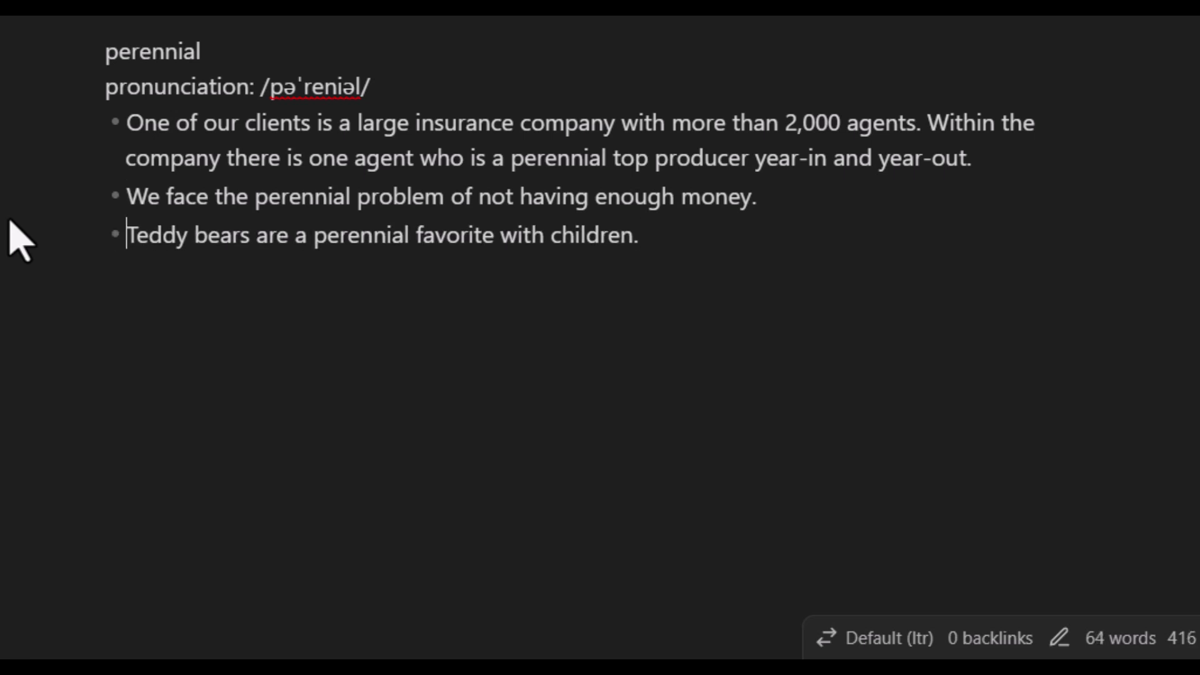
# Step: Below the bulleted examples, add a "?" separator line followed by the Persian translation "همیشگی"
pyautogui.press('End')
pyautogui.press('Return')
pyautogui.press('Return')
pyautogui.write('?')
pyautogui.press('Return')
pyautogui.write('همیشگی')
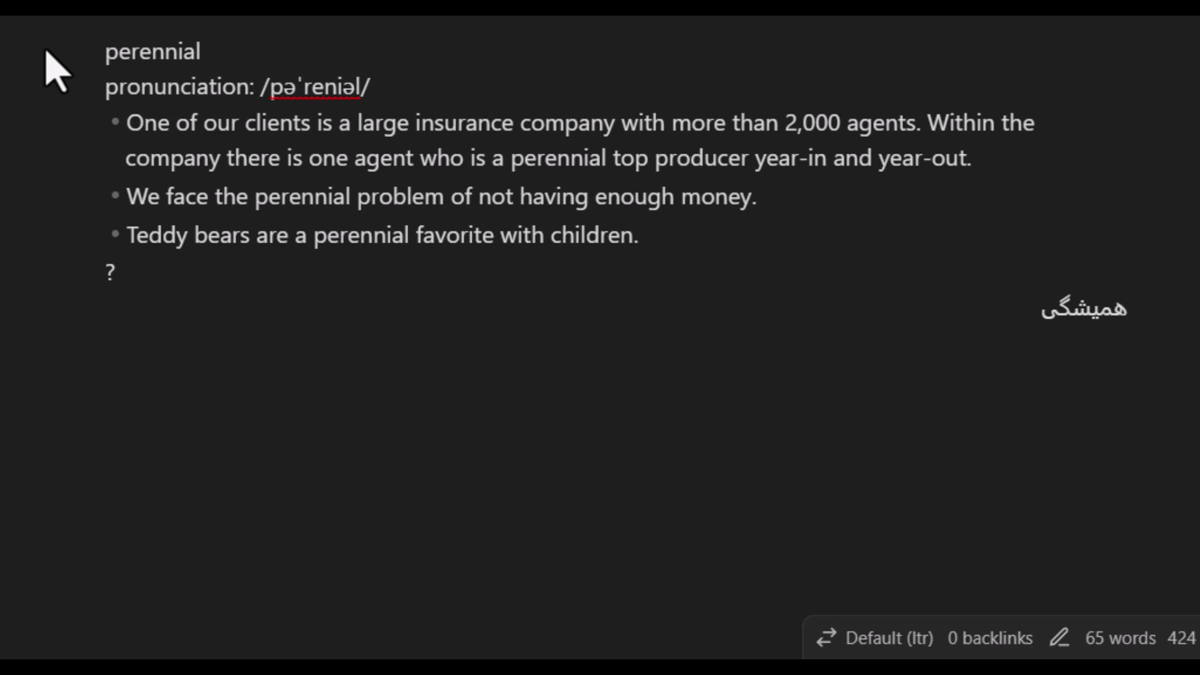
# Step: Add the definition "lasting a very long time, or happening repeatedly or all the time" and the source "The 12 Week Year Book (Brian P. Moran)"
pyautogui.press('Return')
pyautogui.write('lasting a very long time, or happening repeatedly or all the time')
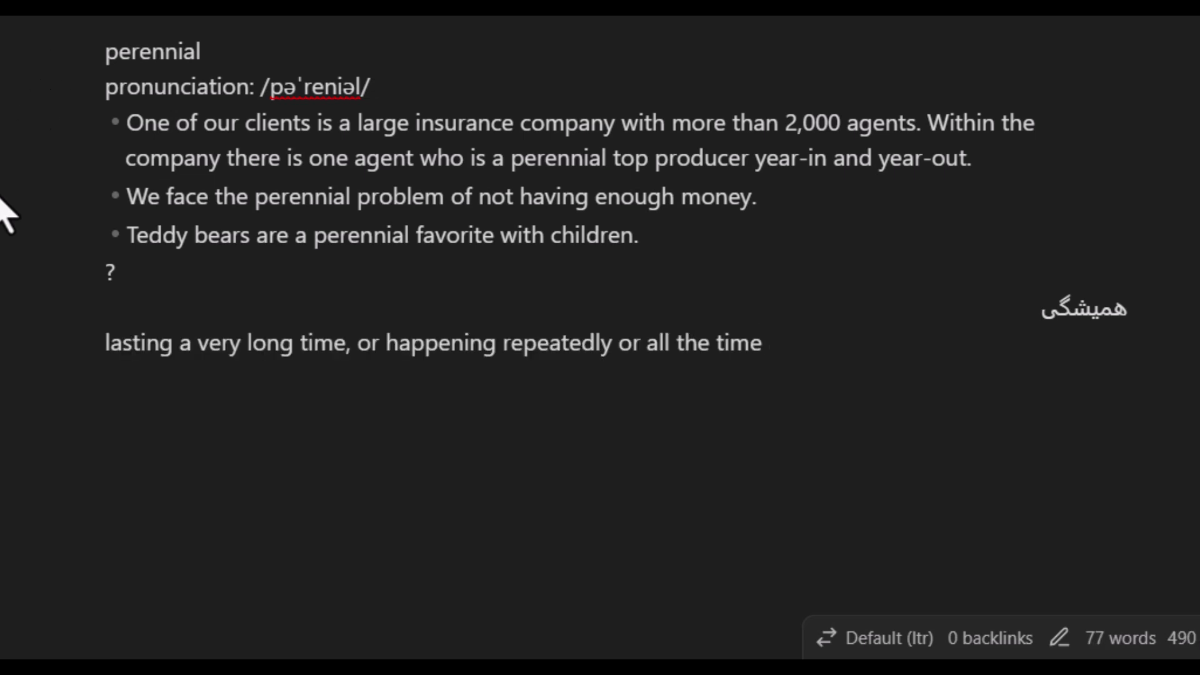
pyautogui.press('Return')
pyautogui.write('The 12 Week Year Book (Brian P. Moran)')
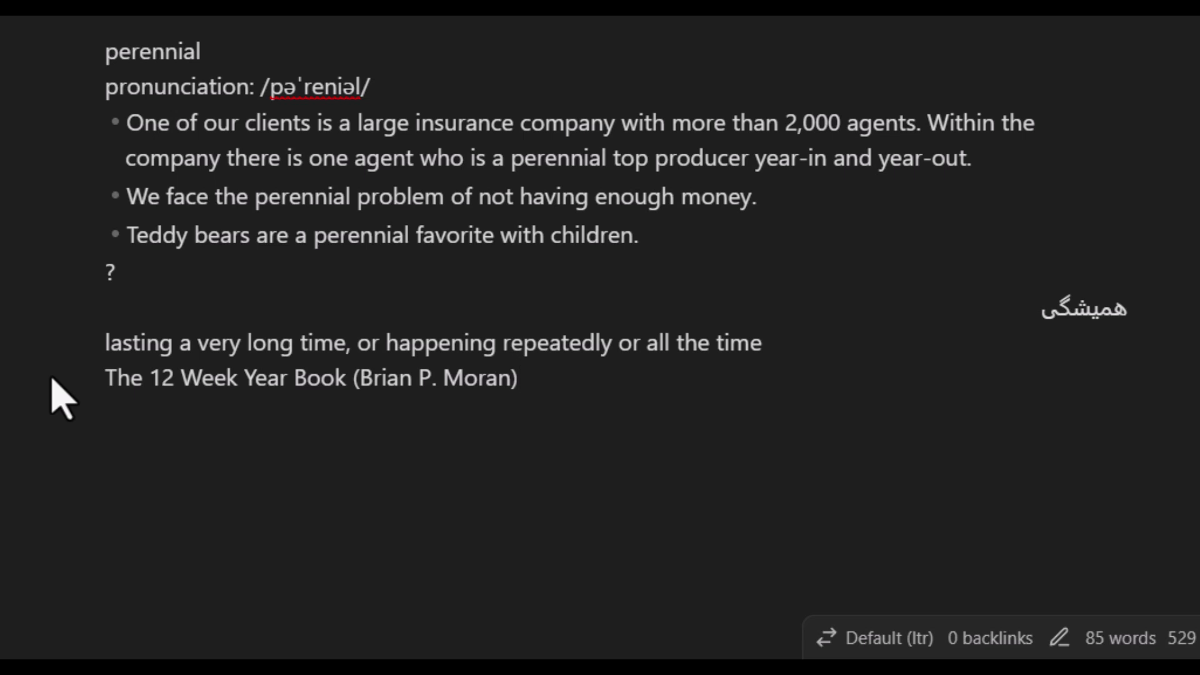
# Step: Add the line "Added On: 2024-04-27" at the end of the perennial card
pyautogui.press('Return')
pyautogui.write('Added ON')
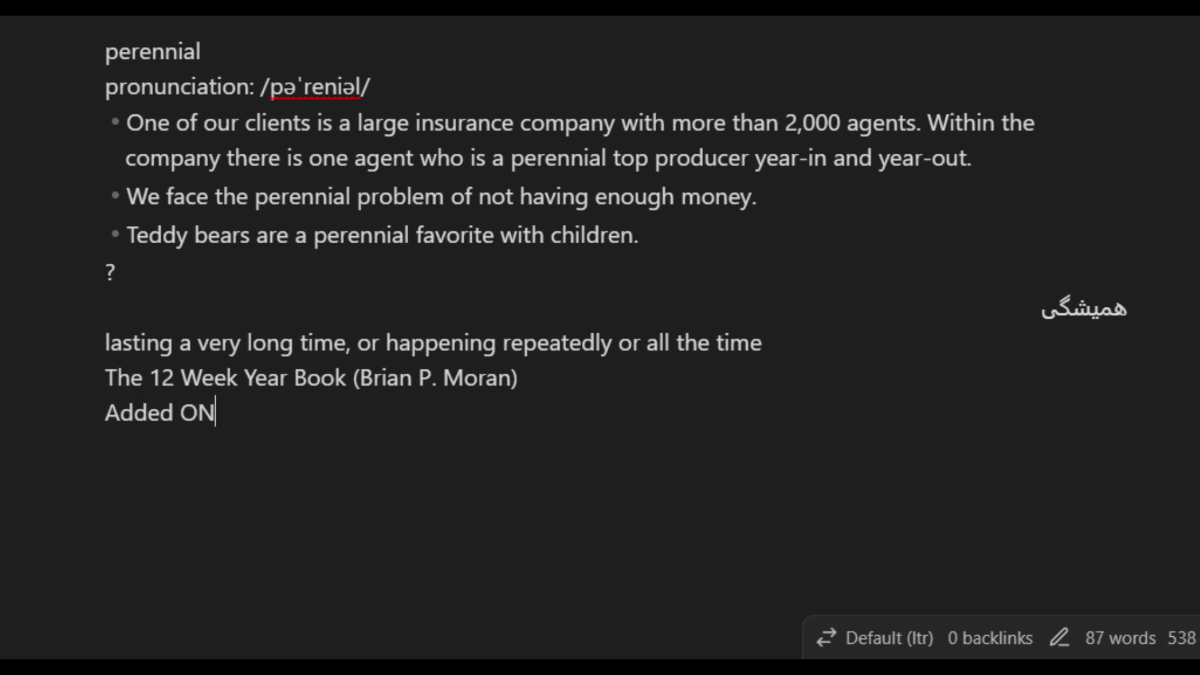
pyautogui.press('BackSpace')
pyautogui.write('n: 2024-0')
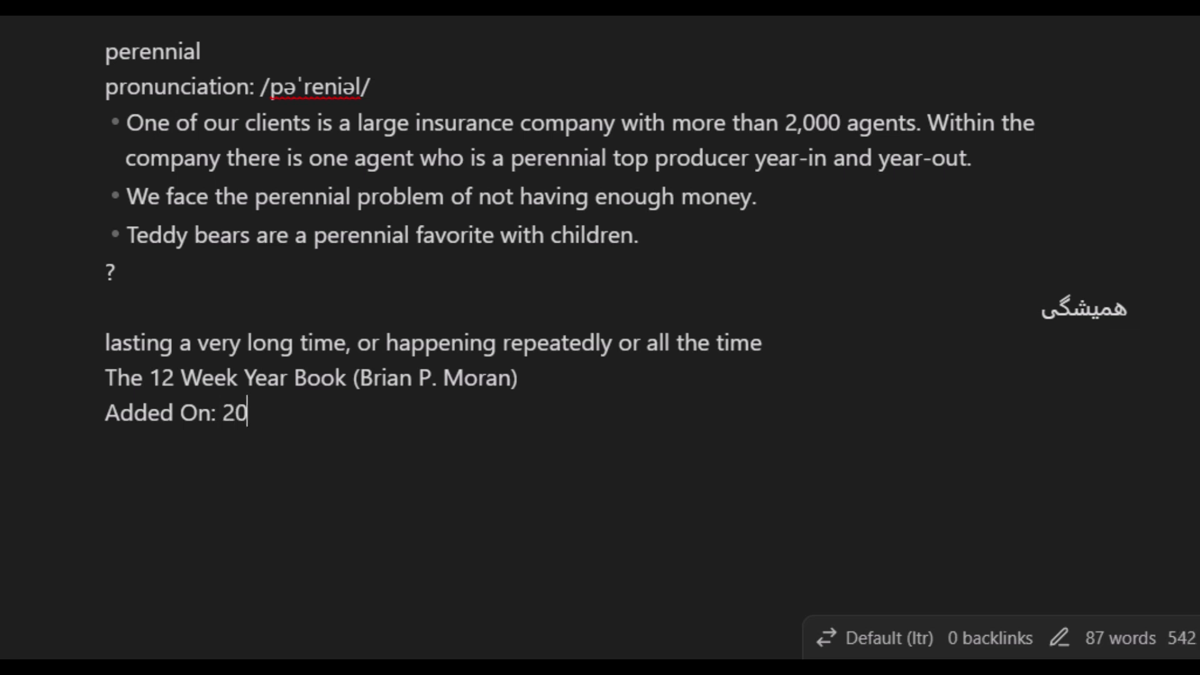
pyautogui.write('4-')
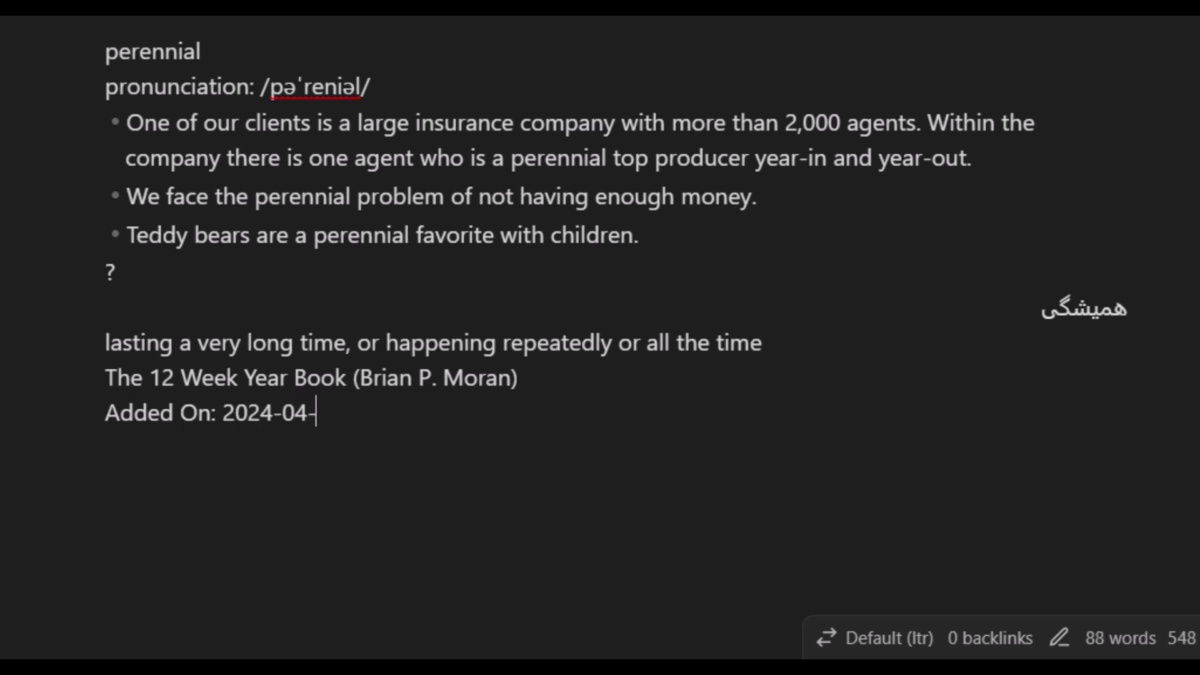
pyautogui.write('27')
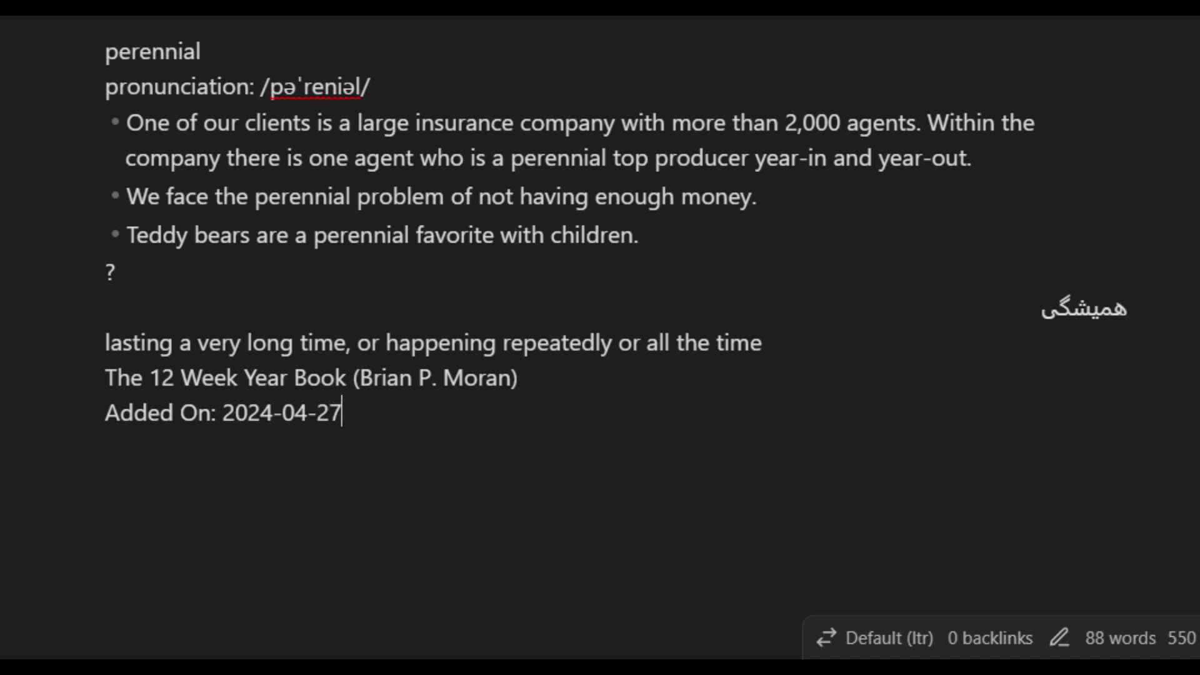
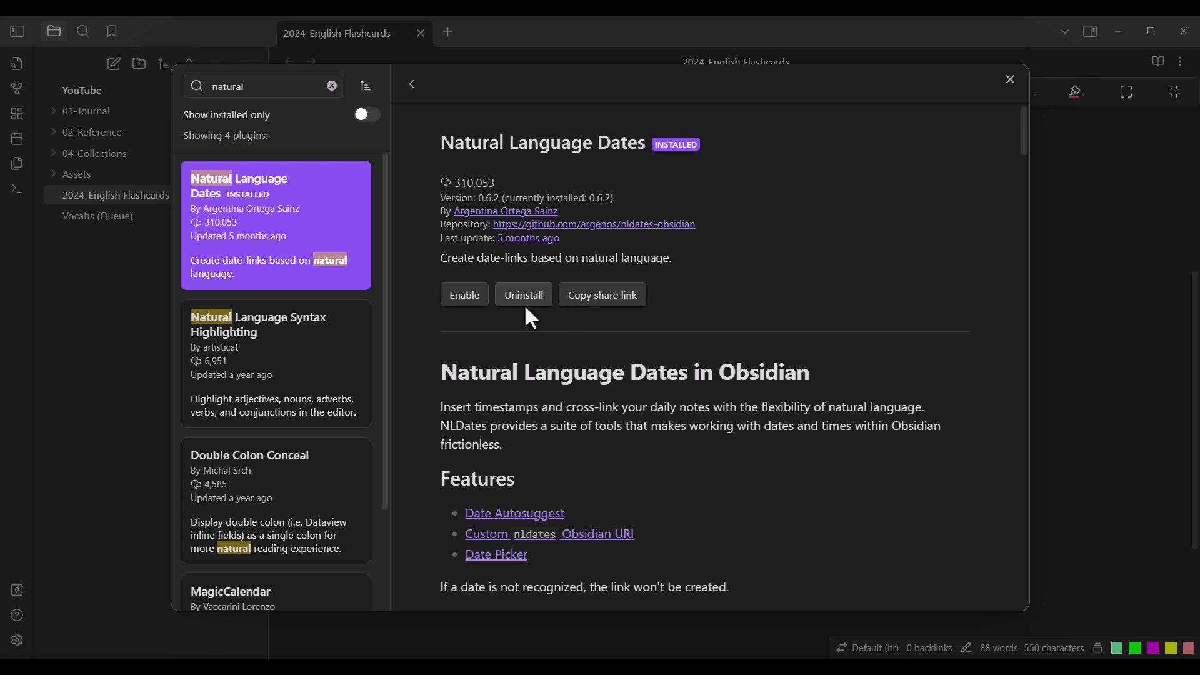
# Step: Enable the Natural Language Dates plugin and close the plugin browser and settings
pyautogui.click(464, 299)
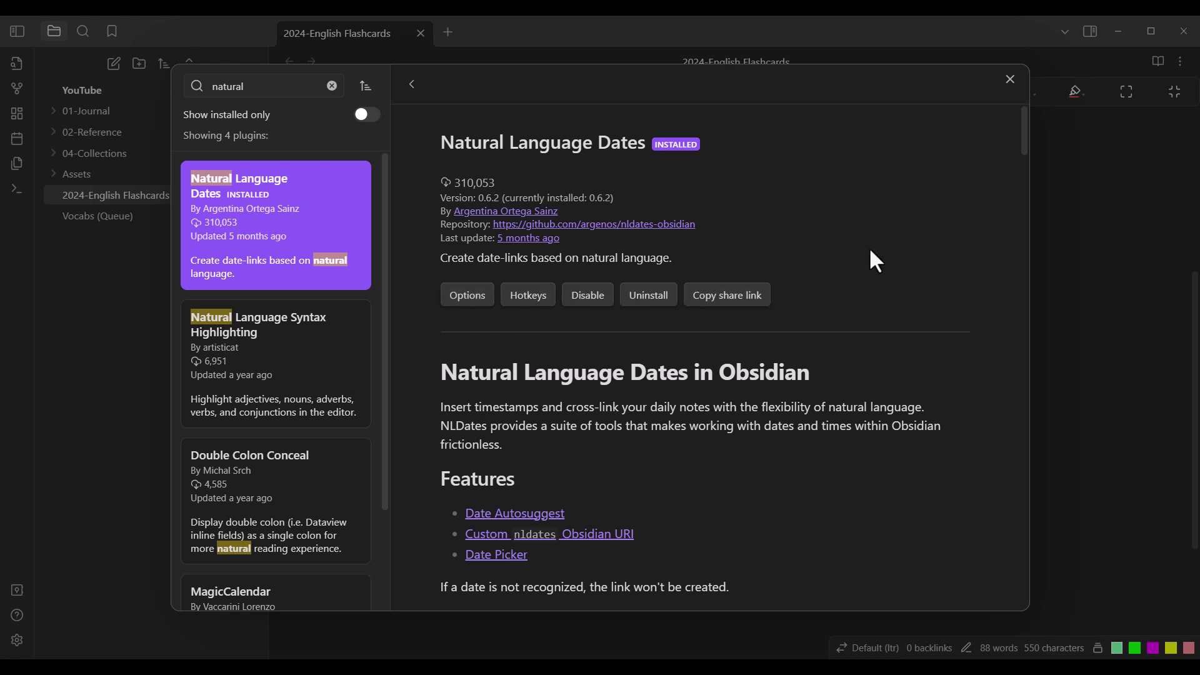
pyautogui.click(1010, 79)
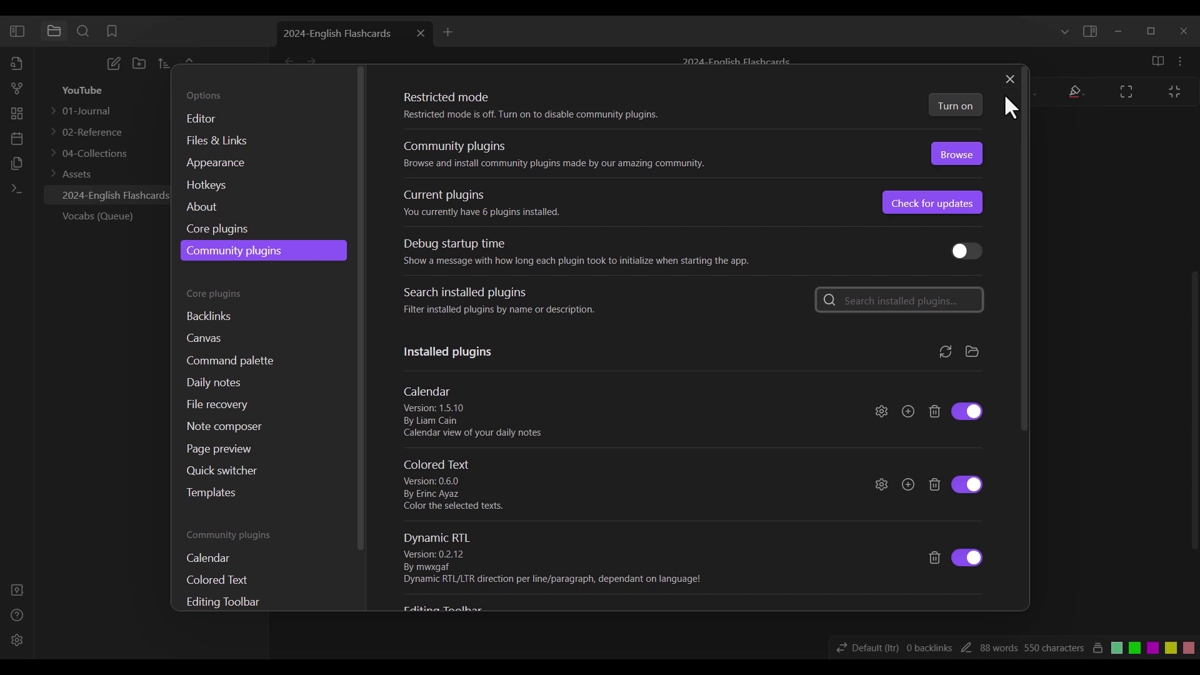
pyautogui.click(1010, 79)
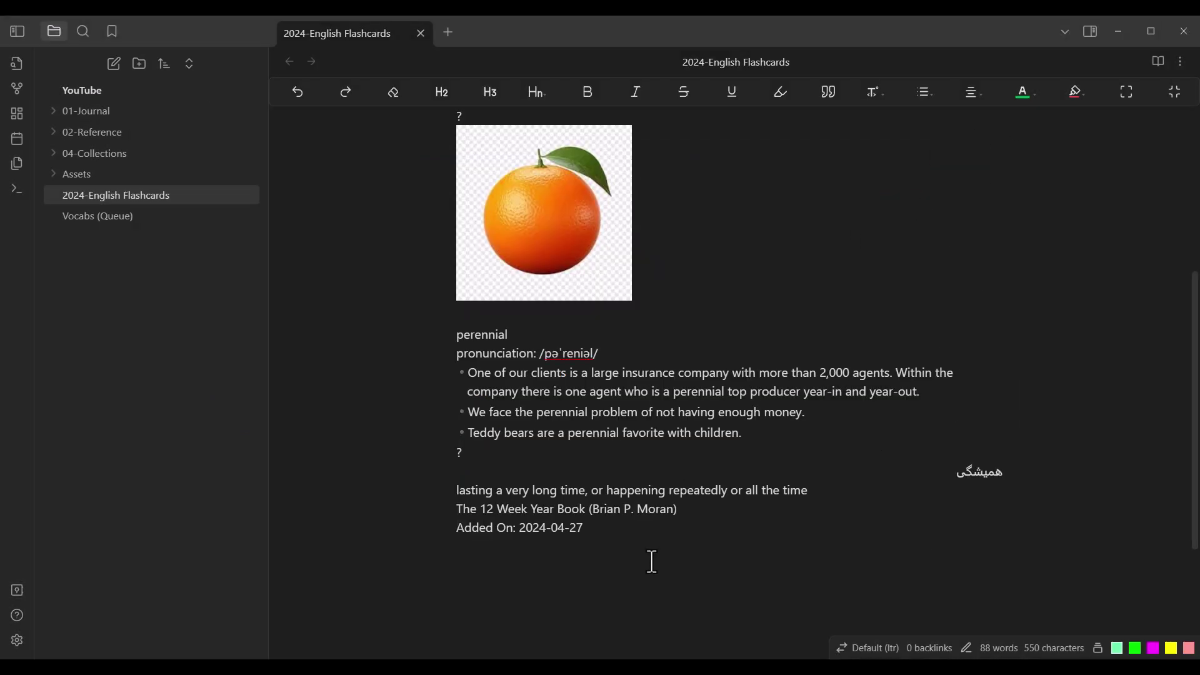
# Step: Replace the date after "Added On:" with "@" to bring up the date suggestions
pyautogui.click(622, 548)
pyautogui.moveTo(600, 527); pyautogui.dragTo(520, 530)
pyautogui.press('BackSpace')
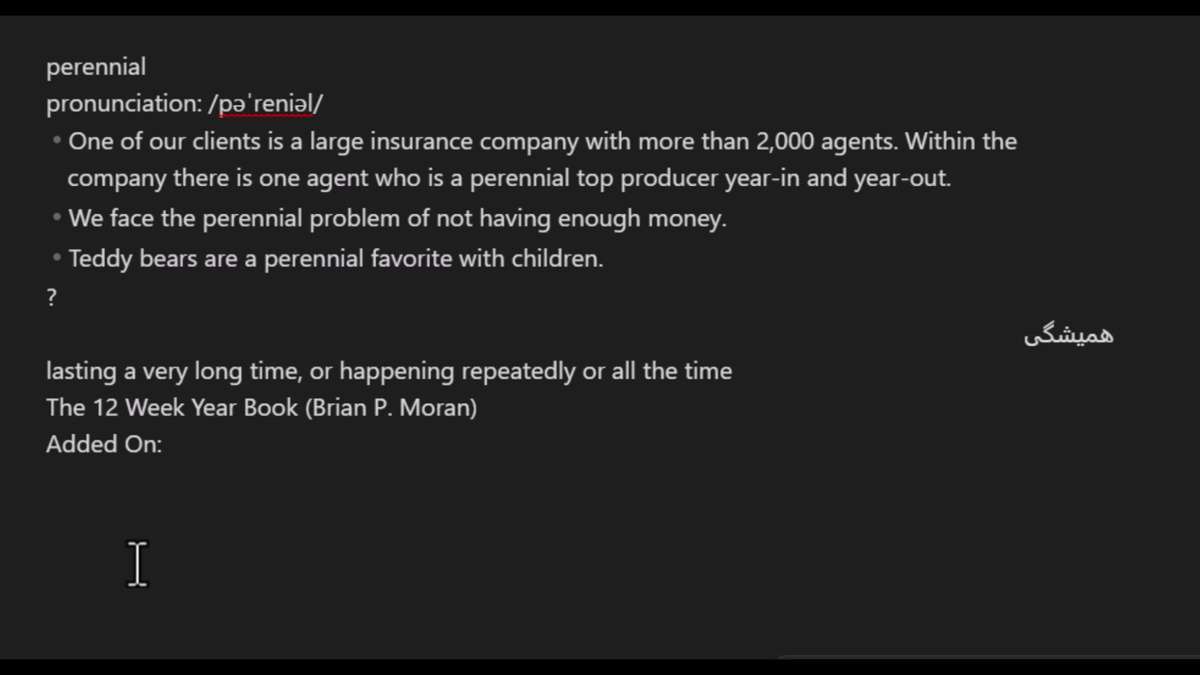
pyautogui.write('@')
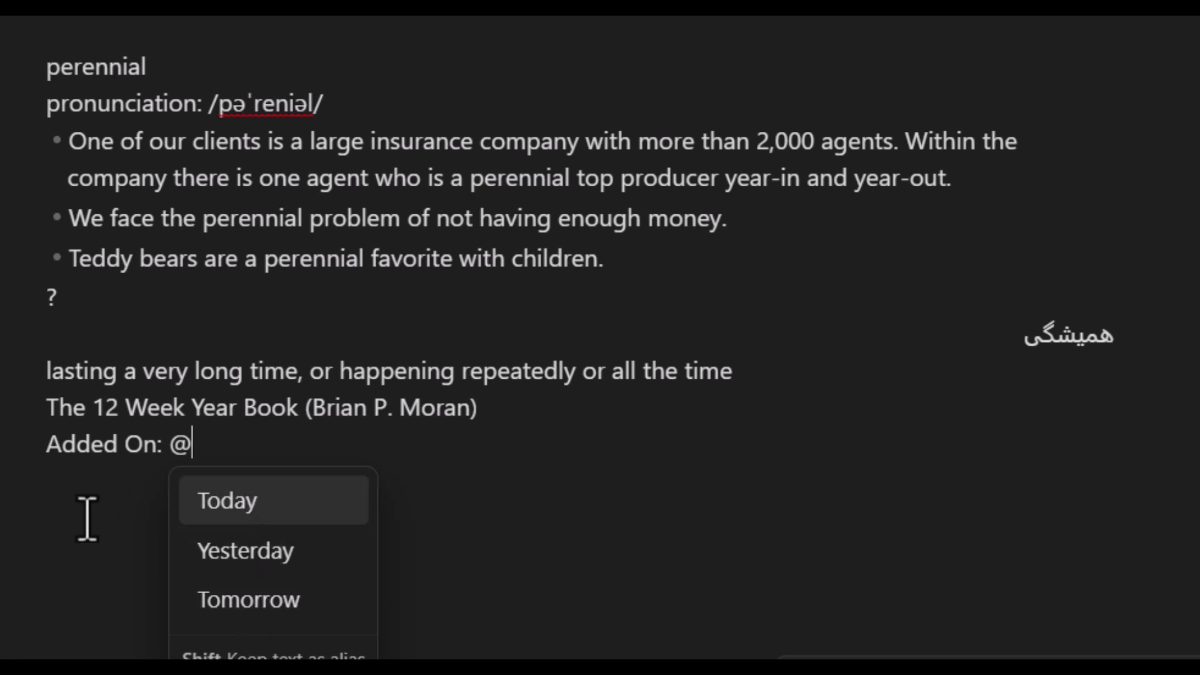
# Step: Try the Today and Yesterday date suggestions on the "Added On:" line, undoing each insertion
pyautogui.click(248, 503)
pyautogui.hotkey('ctrl', 'z')
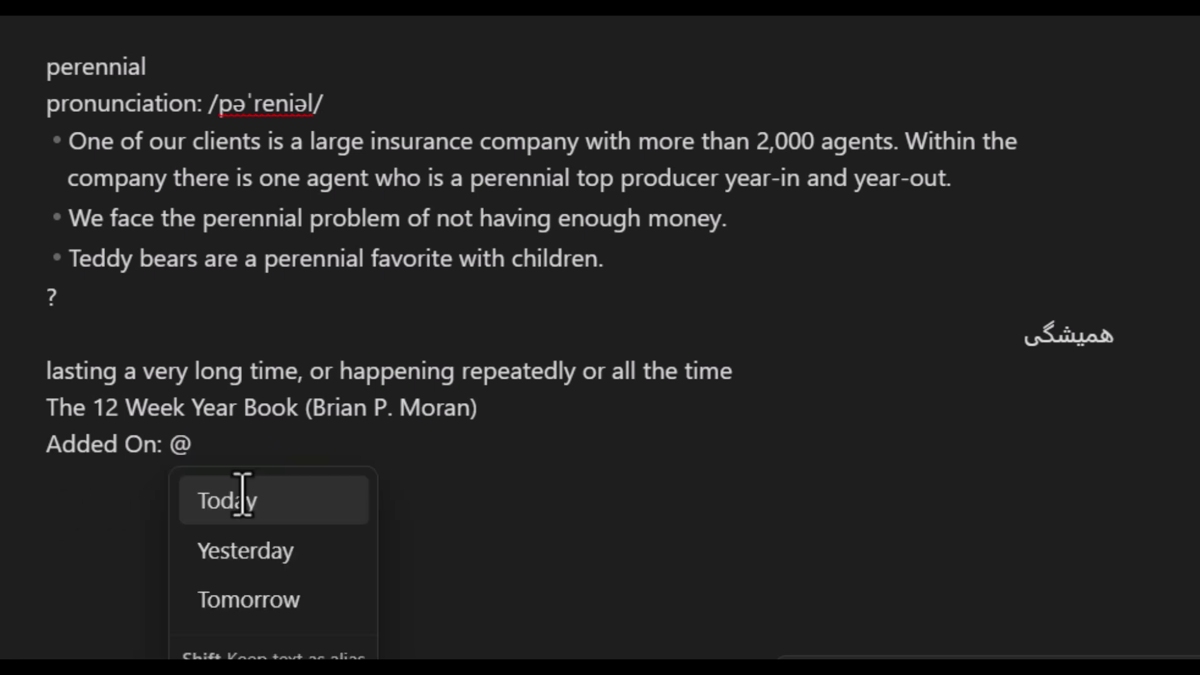
pyautogui.click(241, 553)
pyautogui.hotkey('ctrl', 'z')
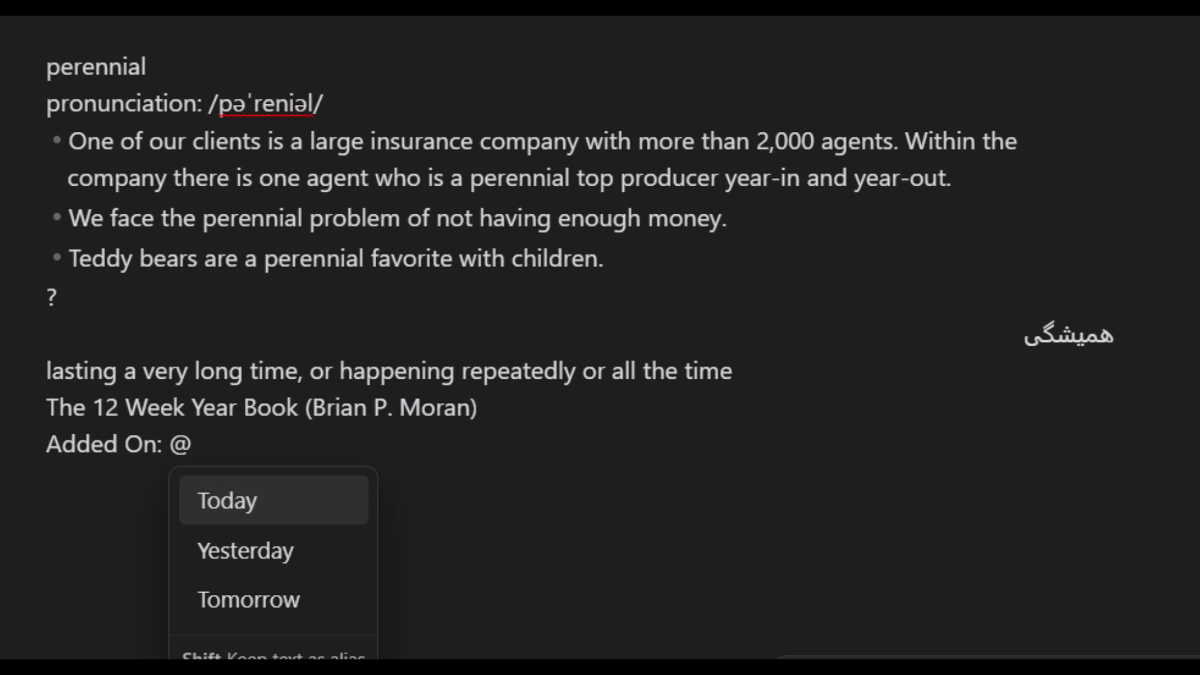
# Step: Insert today's date as a link after "Added On:" using the Today suggestion
pyautogui.write('to')
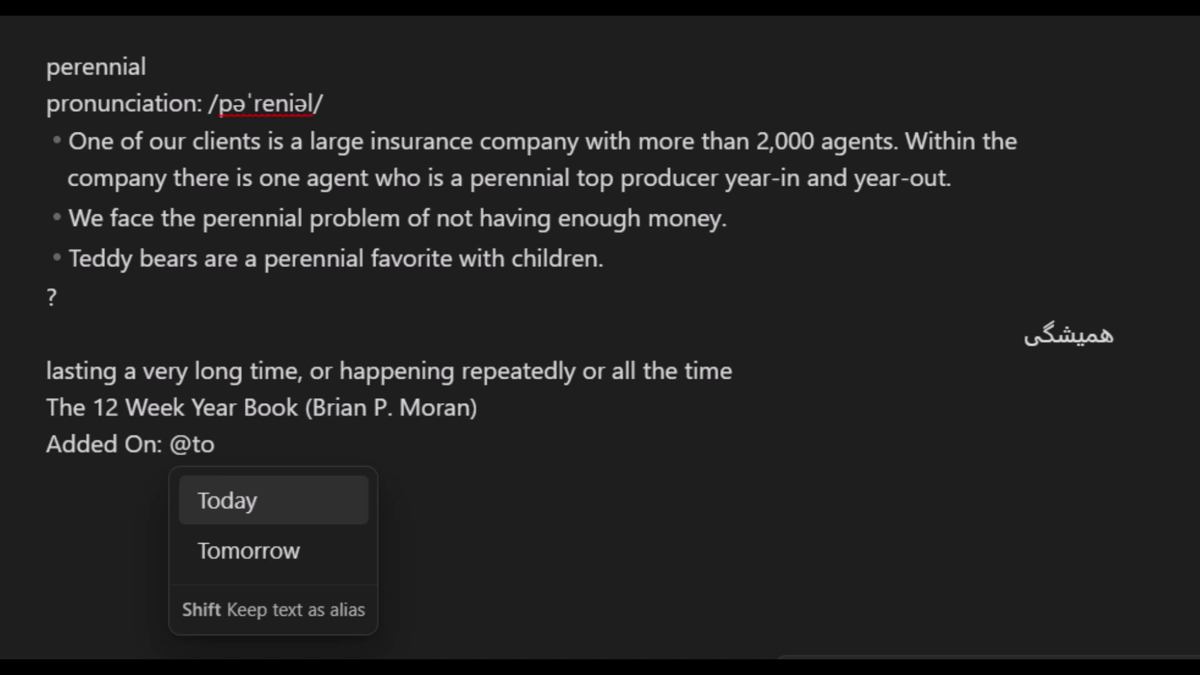
pyautogui.press('Return')
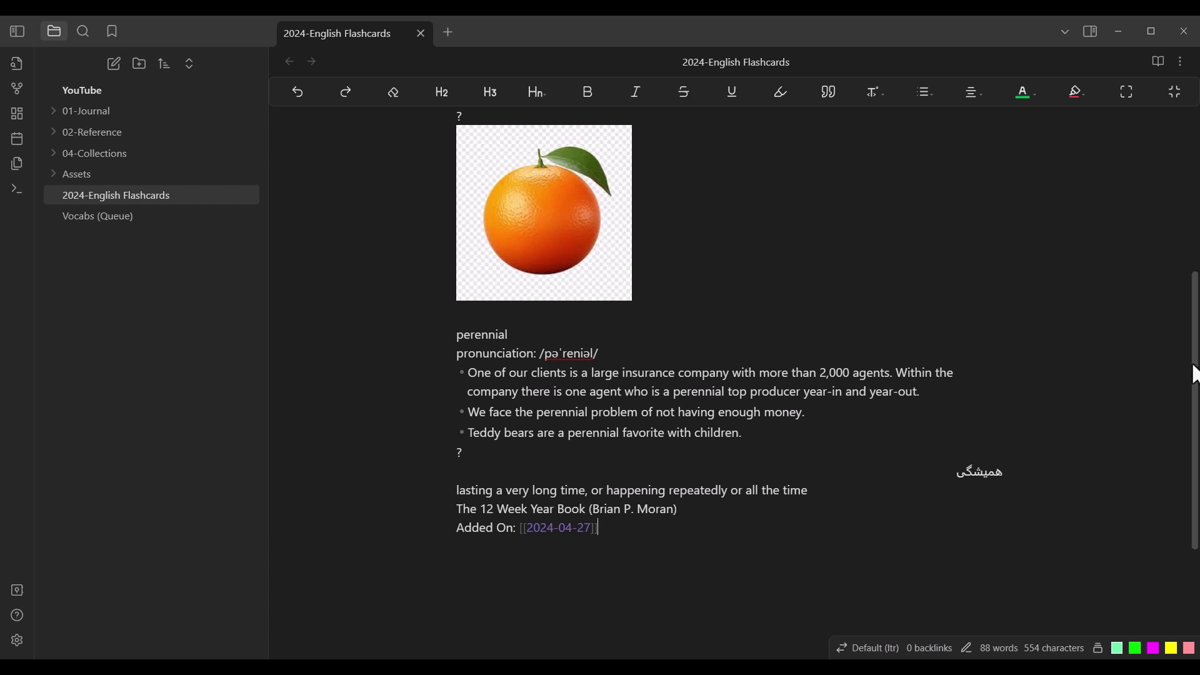
# Step: Add the line "ID: 2024-1" above the word apple in the first card
pyautogui.scroll(5, 1194, 382)
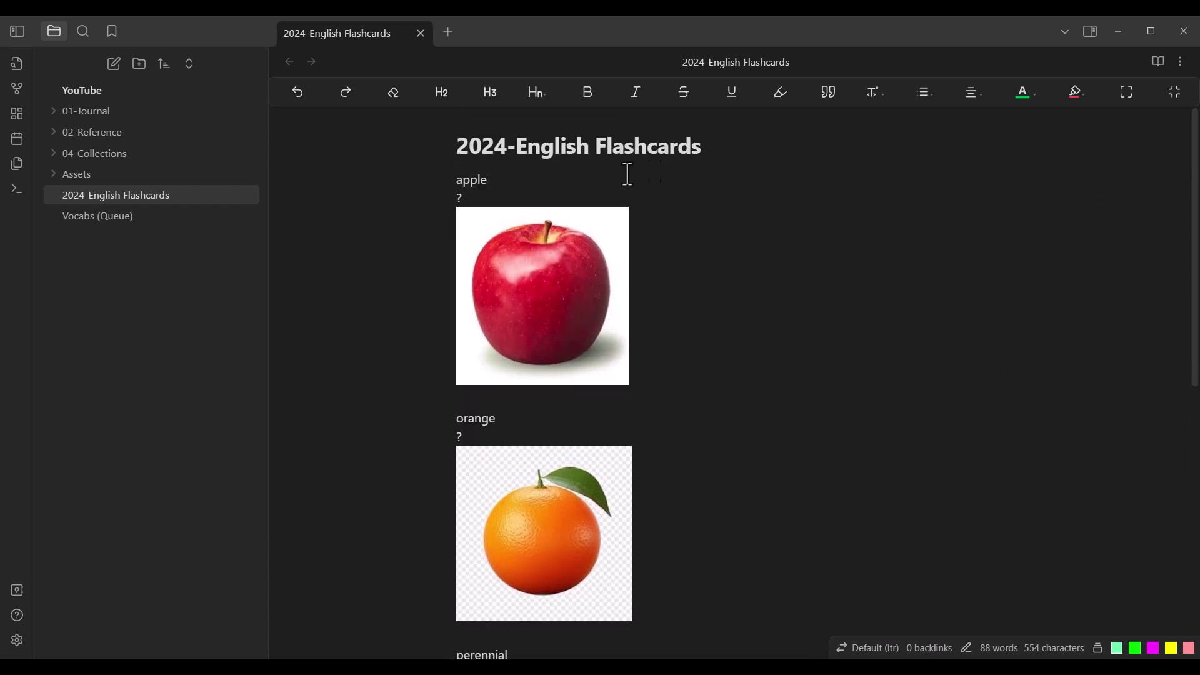
pyautogui.press('Return')
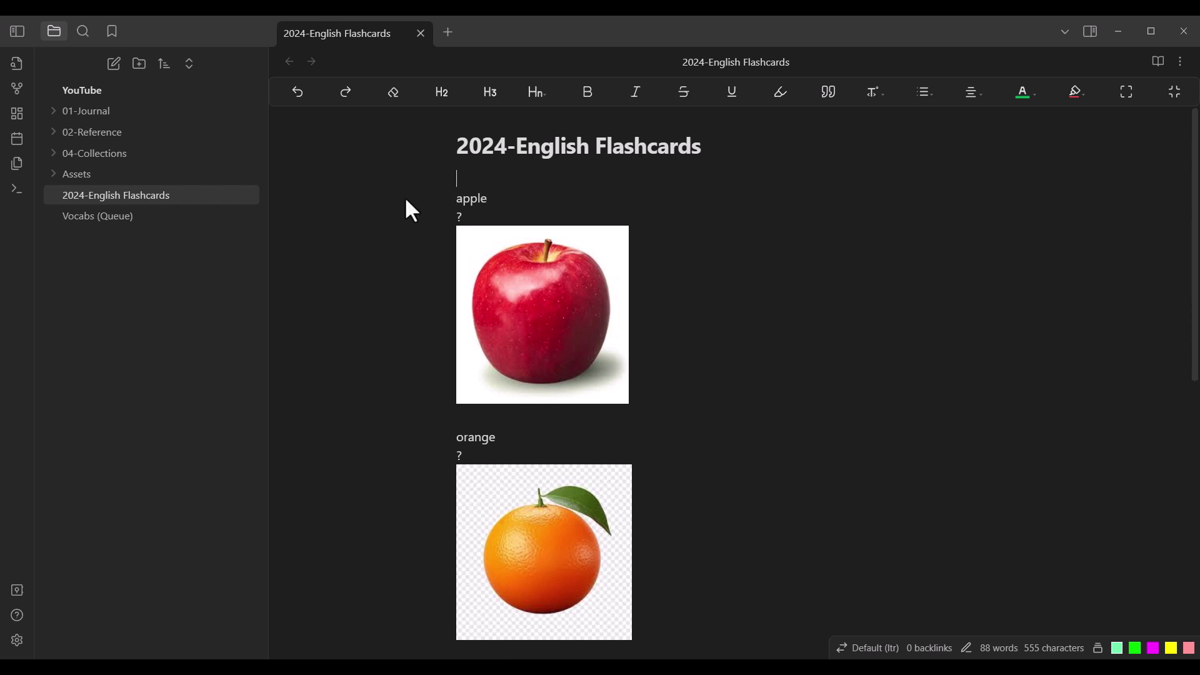
pyautogui.write('ID: 2024-1')
# Step: Copy the ID line of the apple card above the orange card and number it "ID: 2024-2"
pyautogui.hotkey('shift', 'Home')
pyautogui.hotkey('ctrl', 'c')
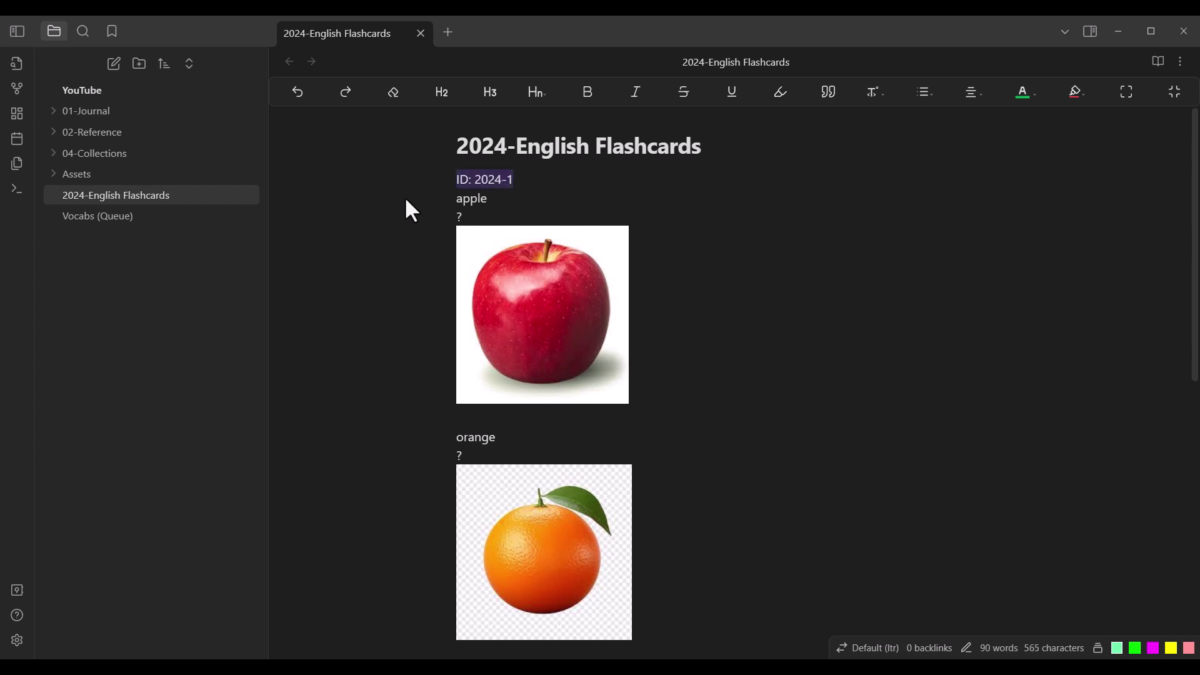
pyautogui.press('End')
pyautogui.click(461, 423)
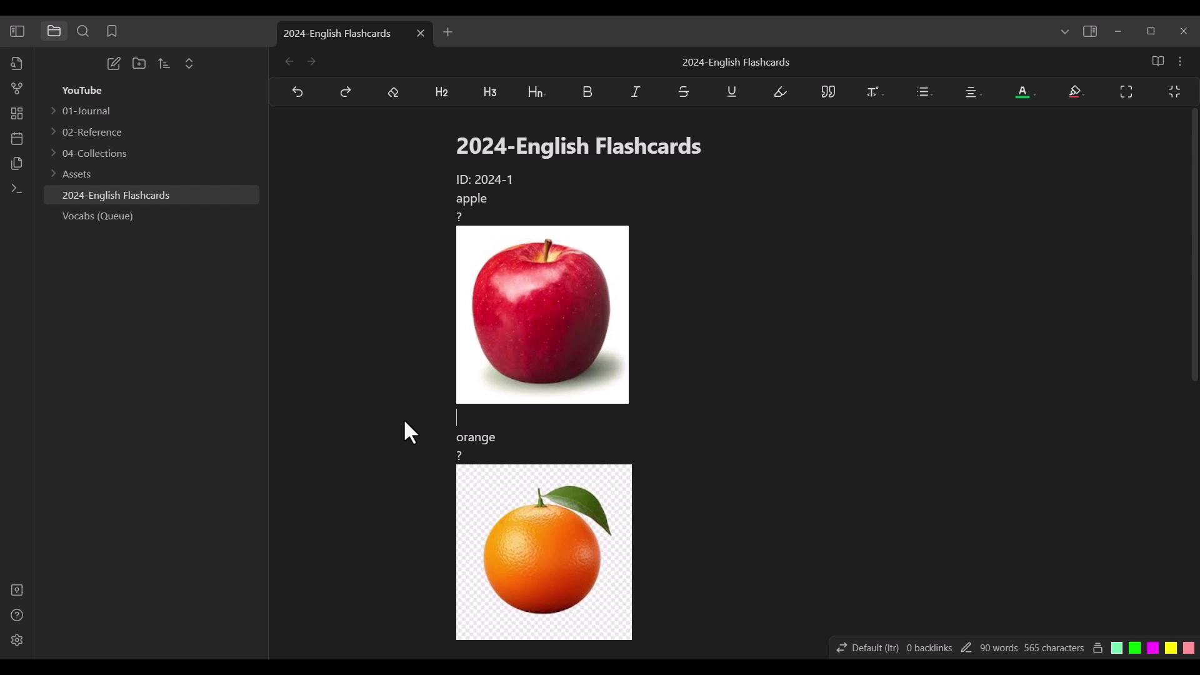
pyautogui.press('Return')
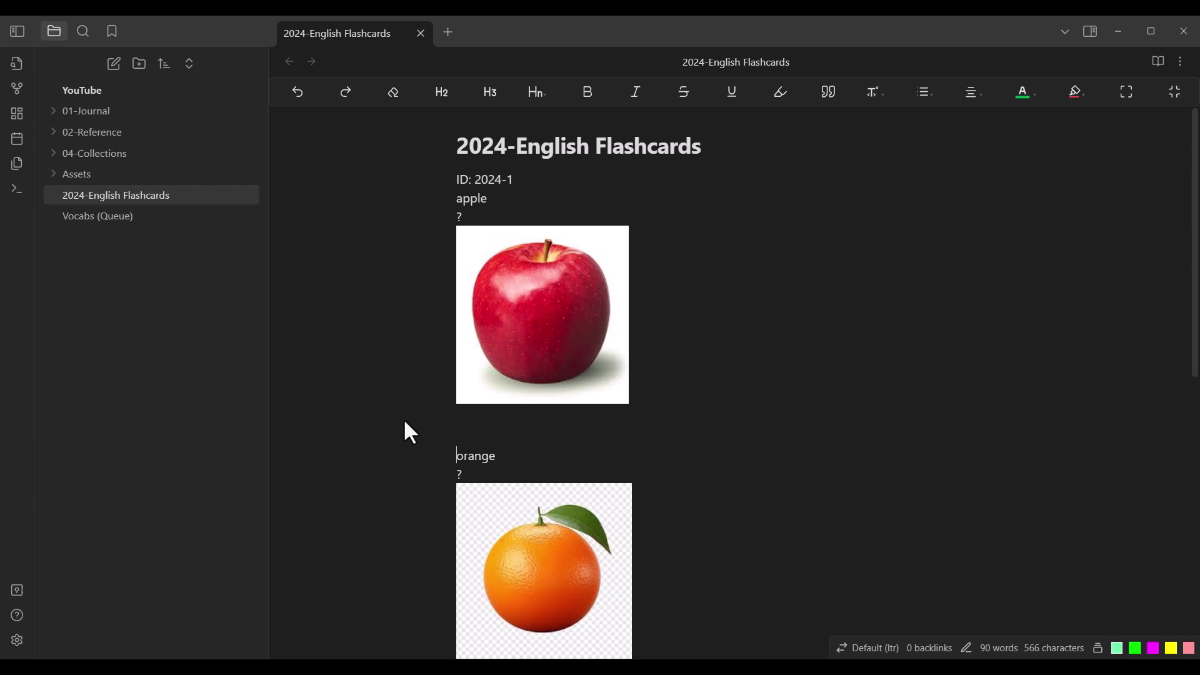
pyautogui.hotkey('ctrl', 'v')
pyautogui.write('2')
# Step: Paste the copied ID line above the perennial card and number it "ID: 2024-3"
pyautogui.moveTo(1194, 358); pyautogui.dragTo(1195, 523)
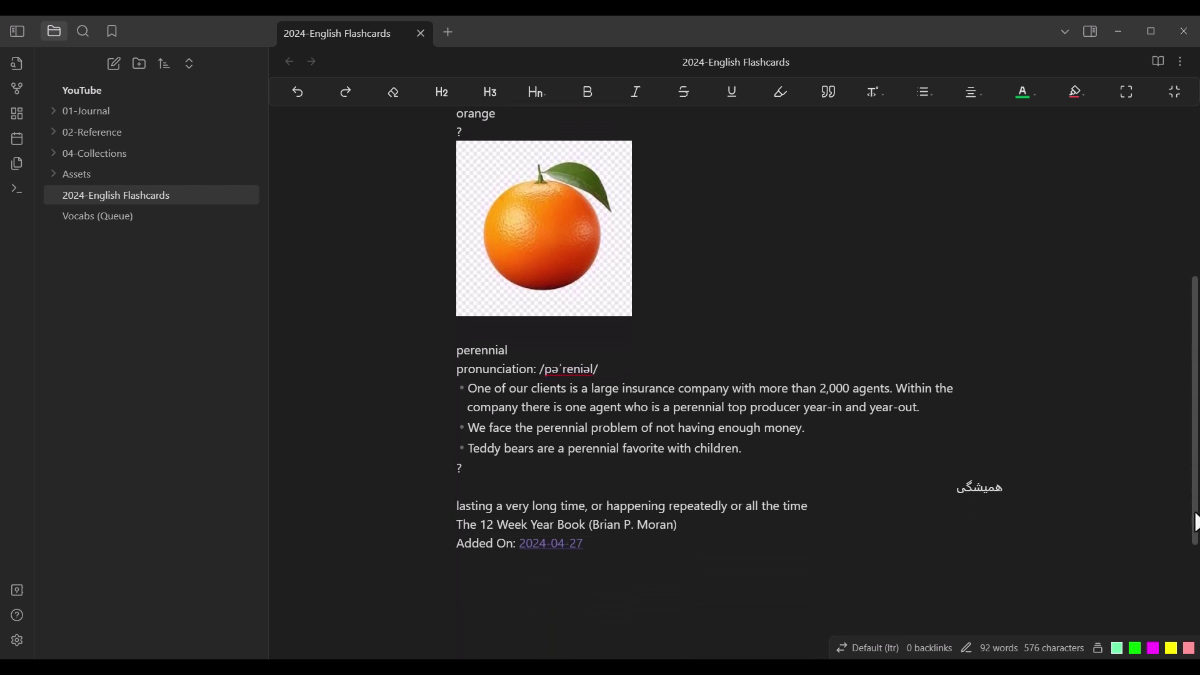
pyautogui.click(530, 348)
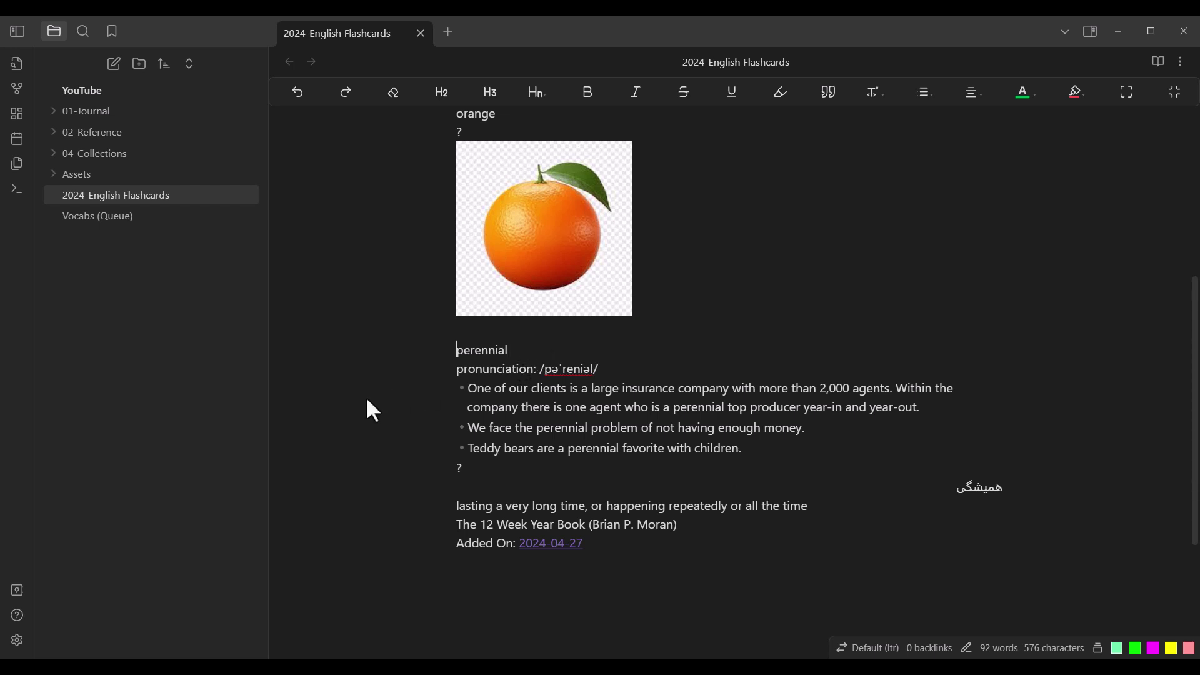
pyautogui.press('Home')
pyautogui.press('Return')
pyautogui.press('Up')
pyautogui.hotkey('ctrl', 'v')
pyautogui.write('13')
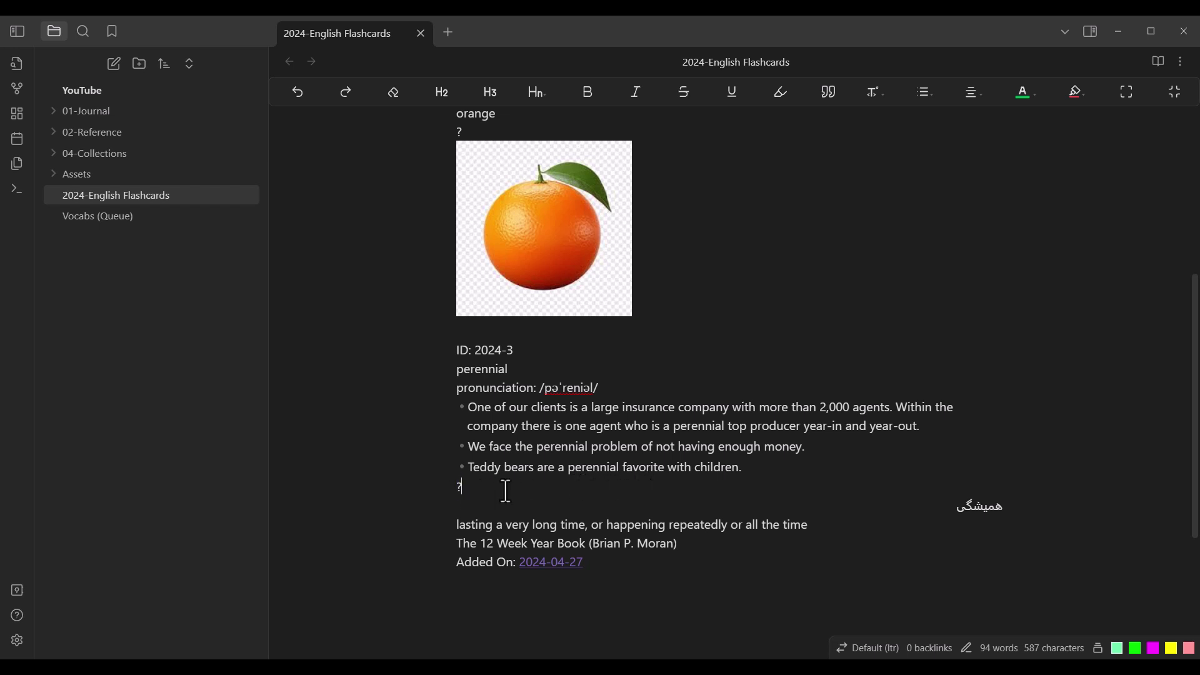
# Step: Highlight the perennial card's front text above the question mark and its back text below it
pyautogui.moveTo(746, 473); pyautogui.dragTo(441, 352)
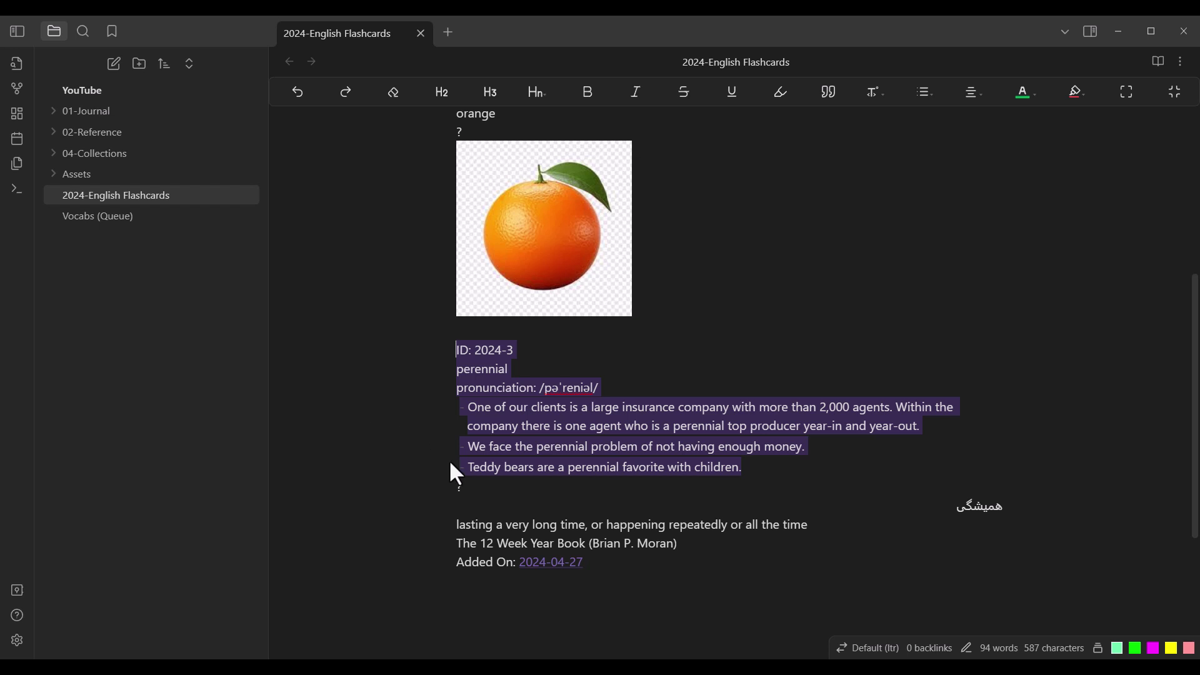
pyautogui.click(472, 488)
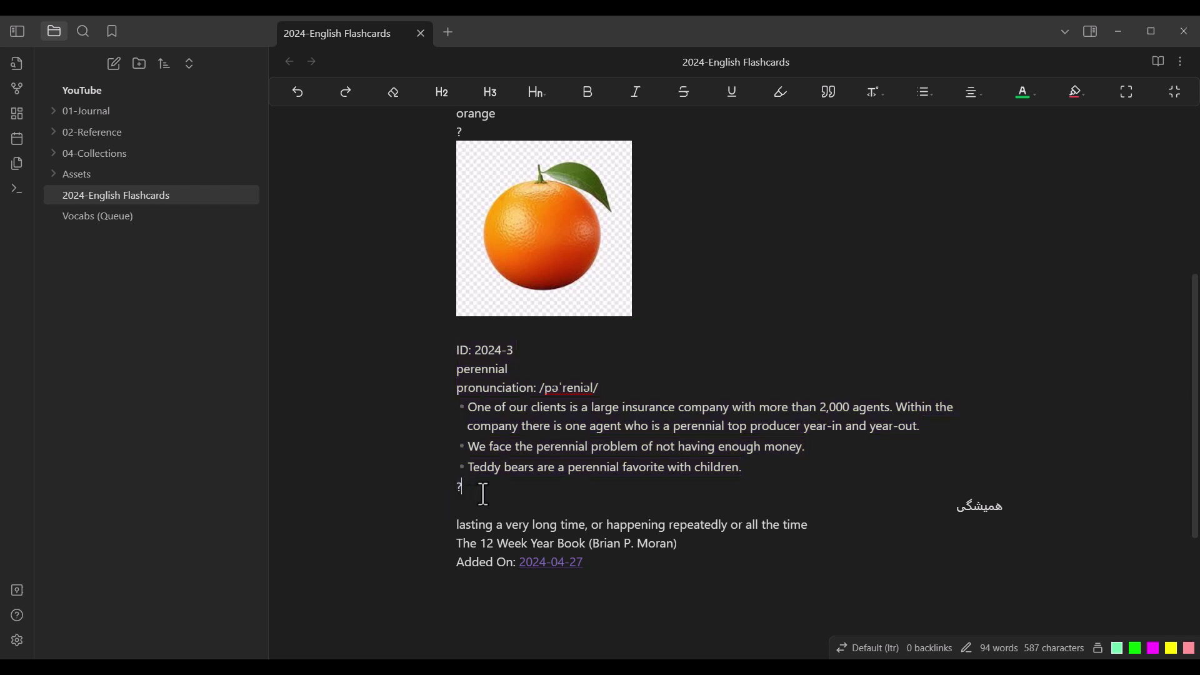
pyautogui.moveTo(668, 567); pyautogui.dragTo(763, 508)
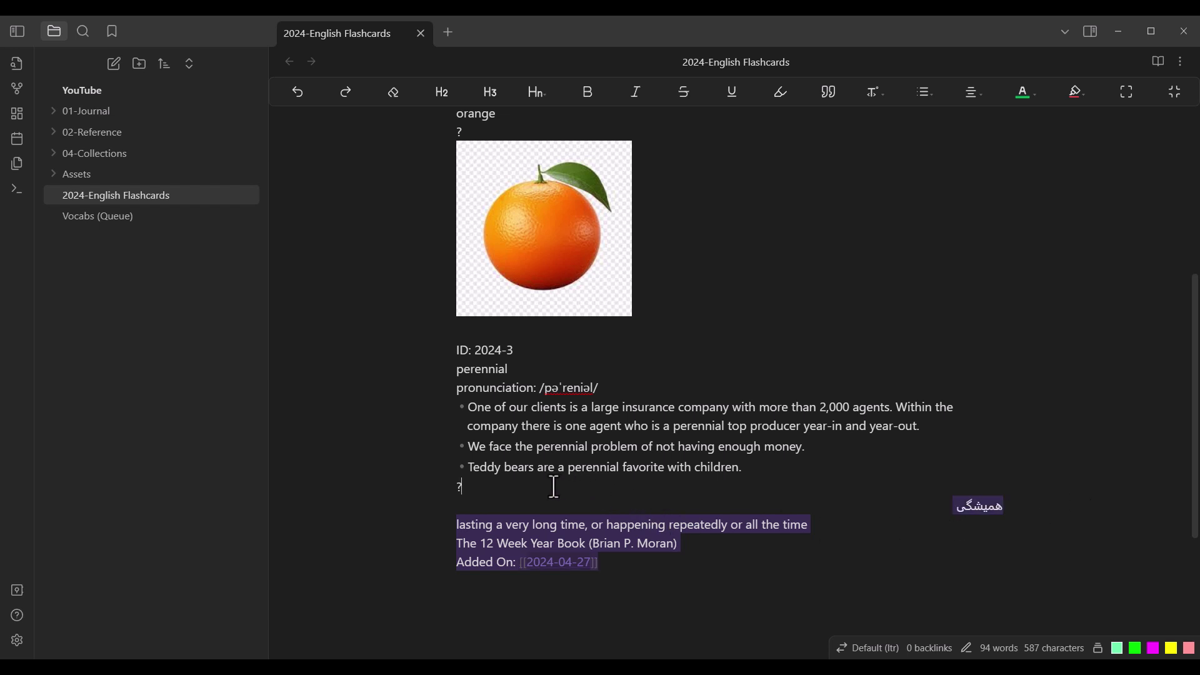
pyautogui.press('Down')
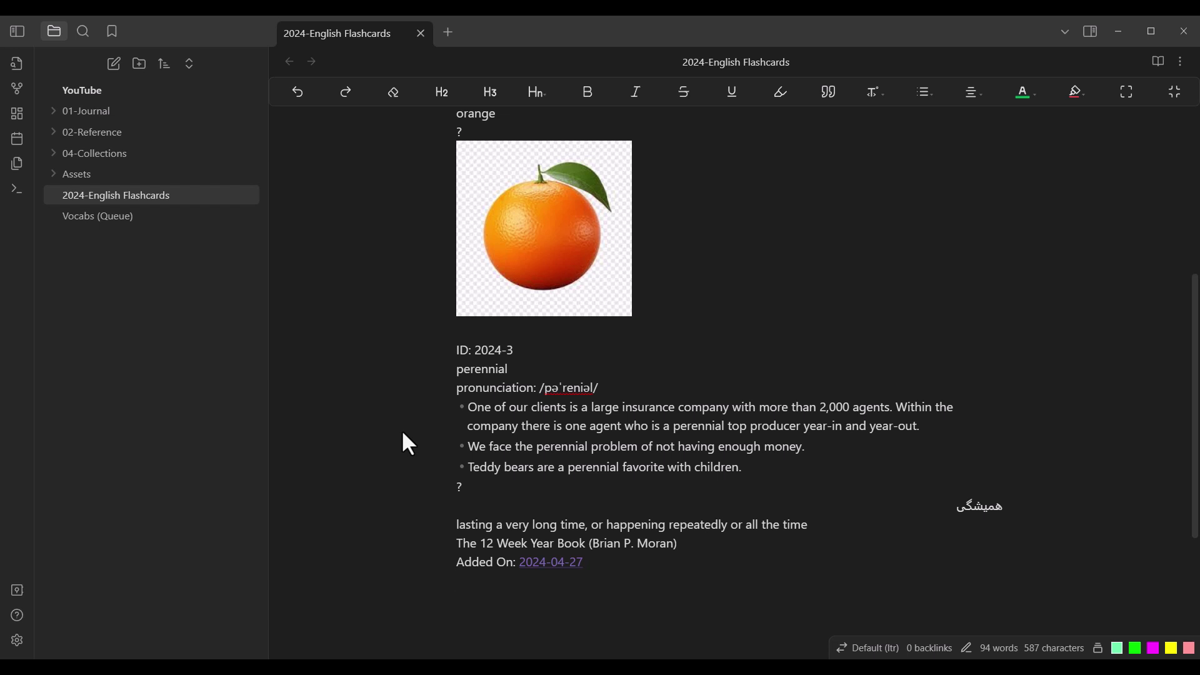
# Step: Search the community plugins for "spaced" and install the Spaced Repetition plugin
pyautogui.click(17, 639)
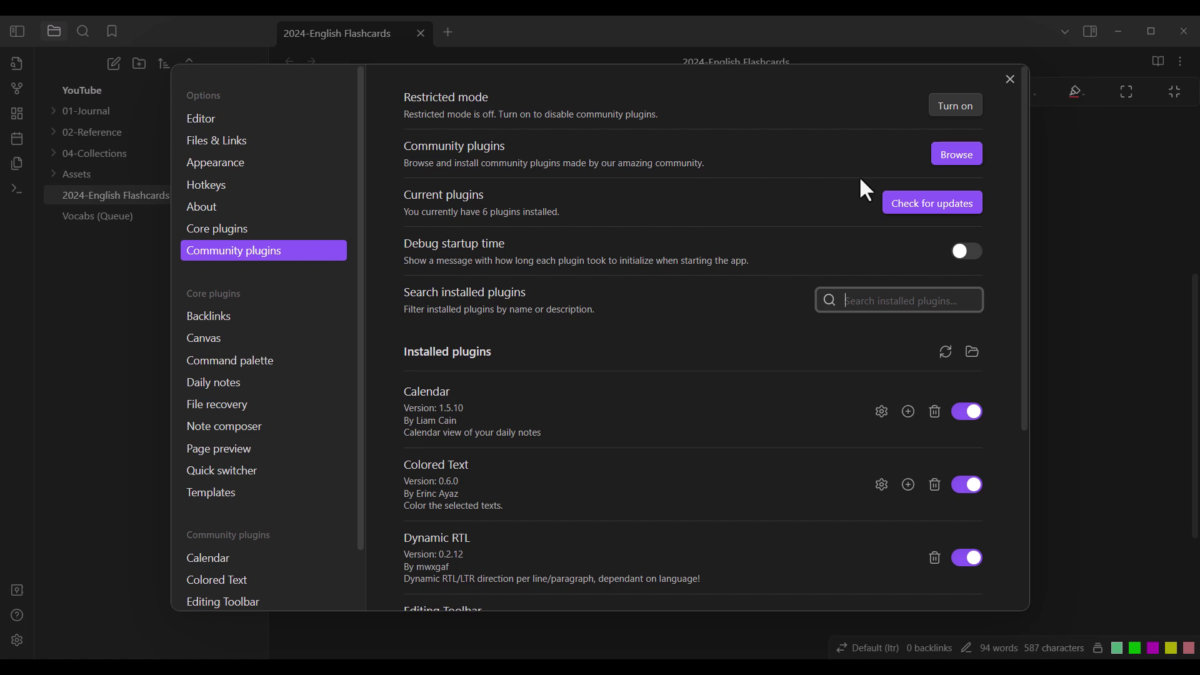
pyautogui.click(955, 156)
pyautogui.write('spaced')
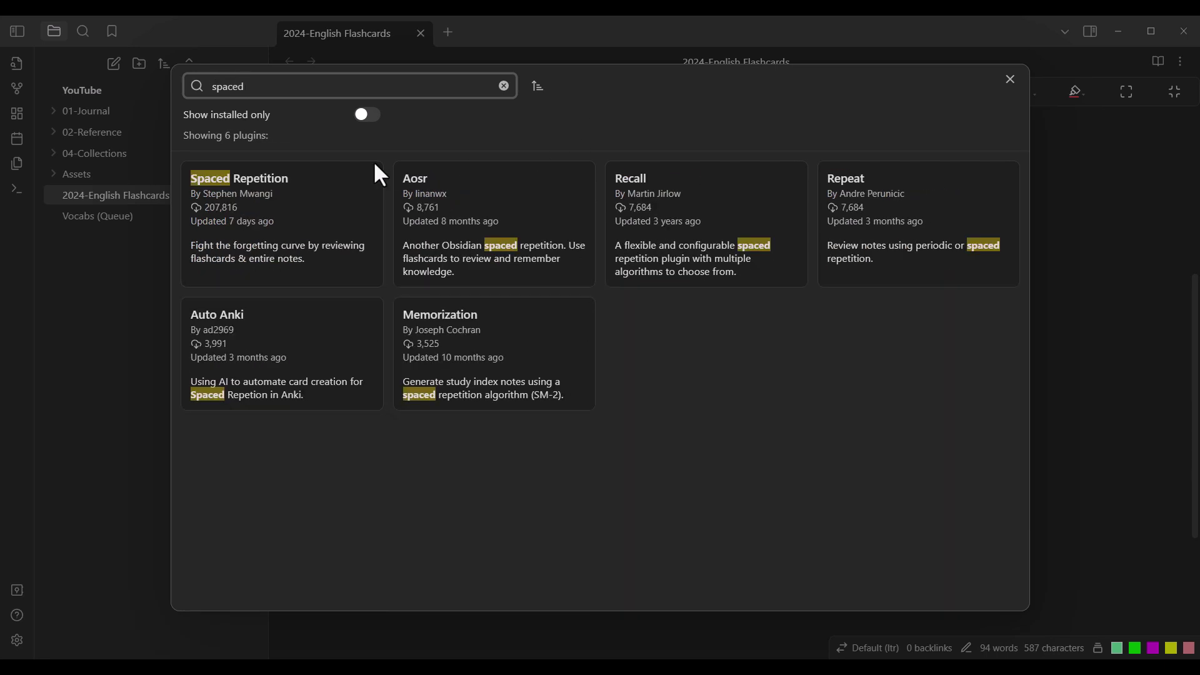
pyautogui.click(290, 192)
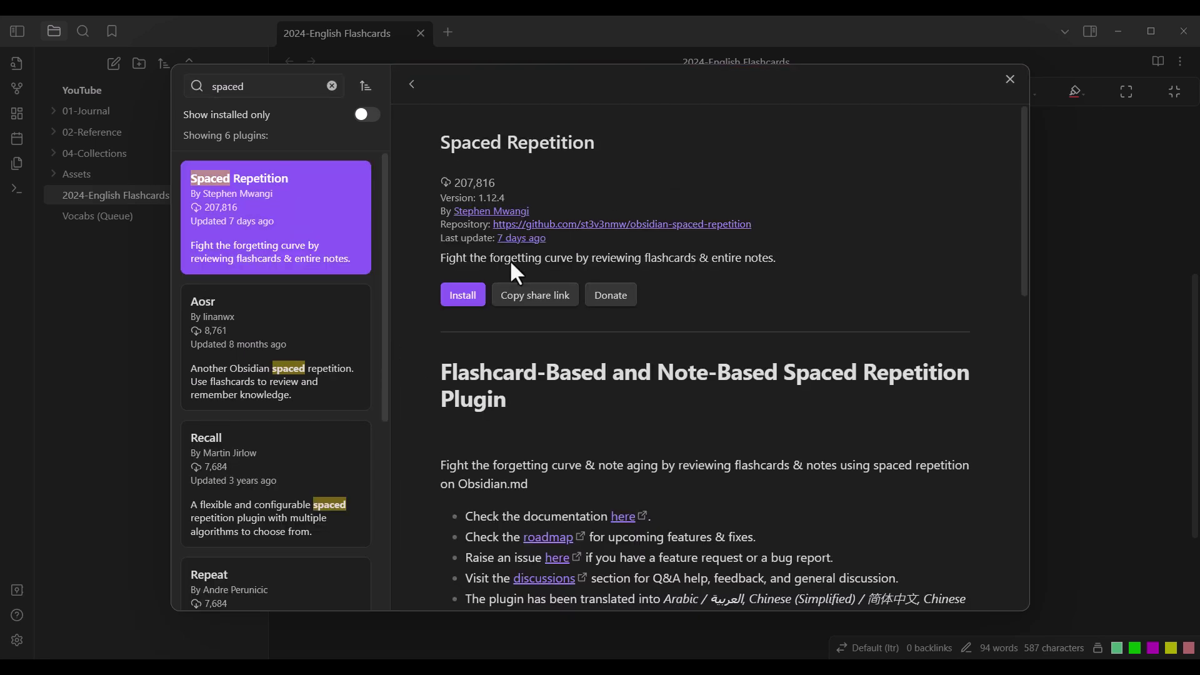
pyautogui.click(464, 293)
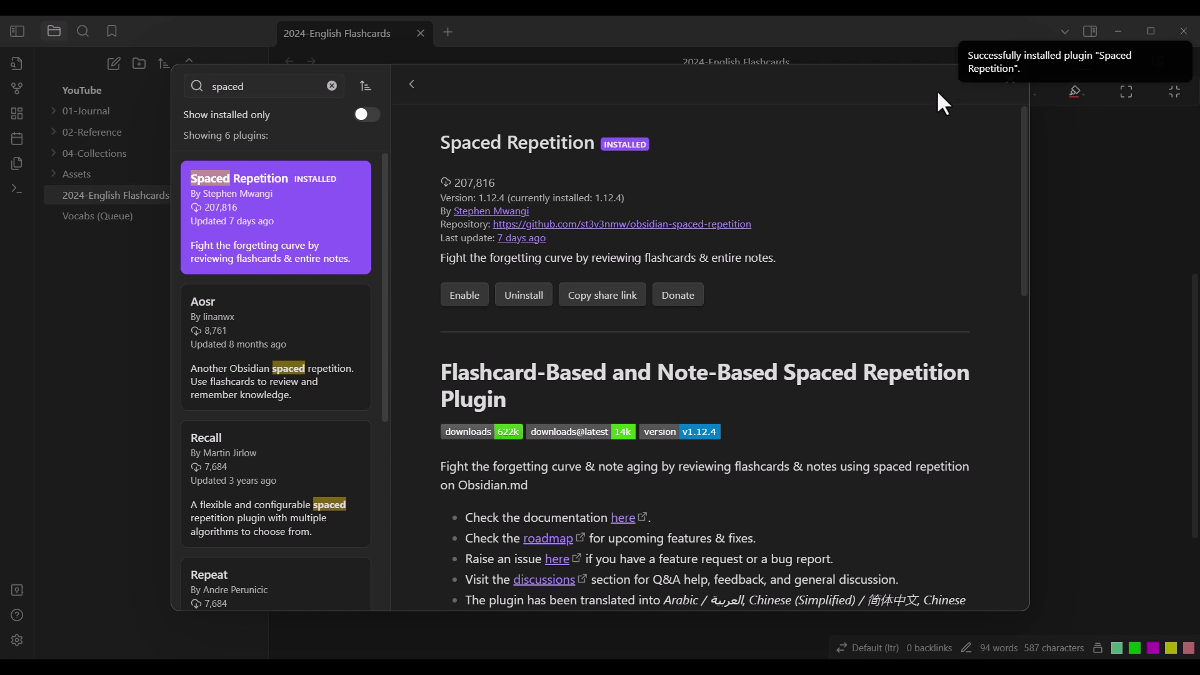
# Step: Enable the Spaced Repetition plugin and close the plugin browser and settings
pyautogui.click(462, 299)
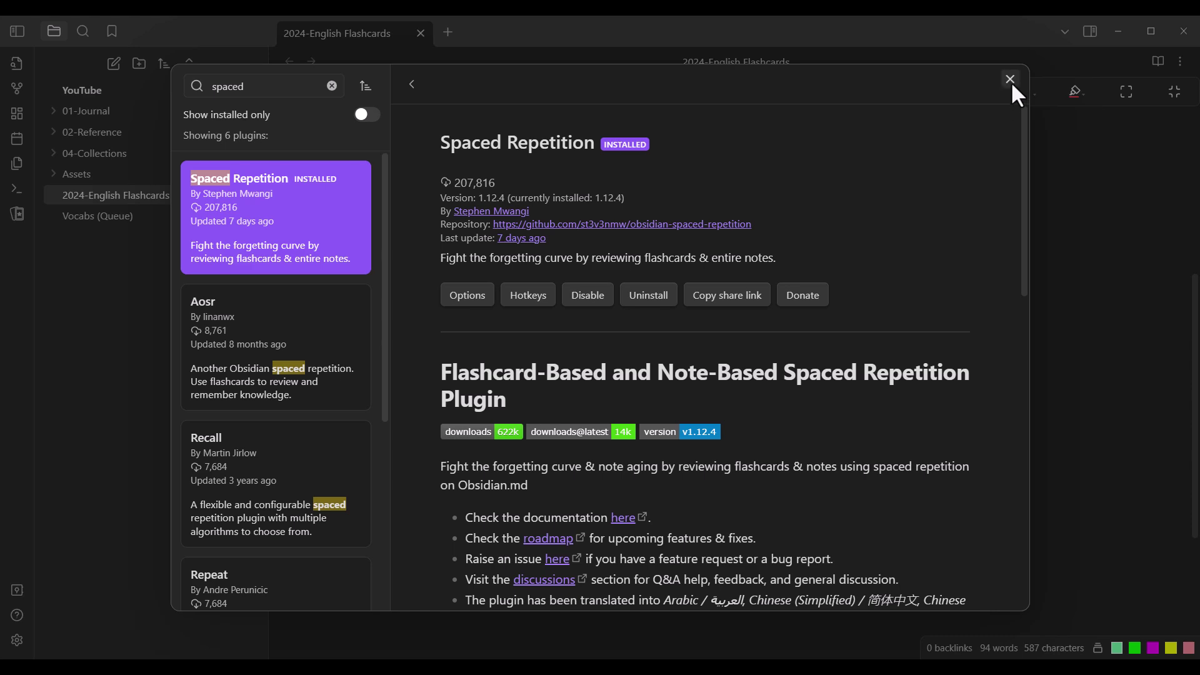
pyautogui.click(1010, 80)
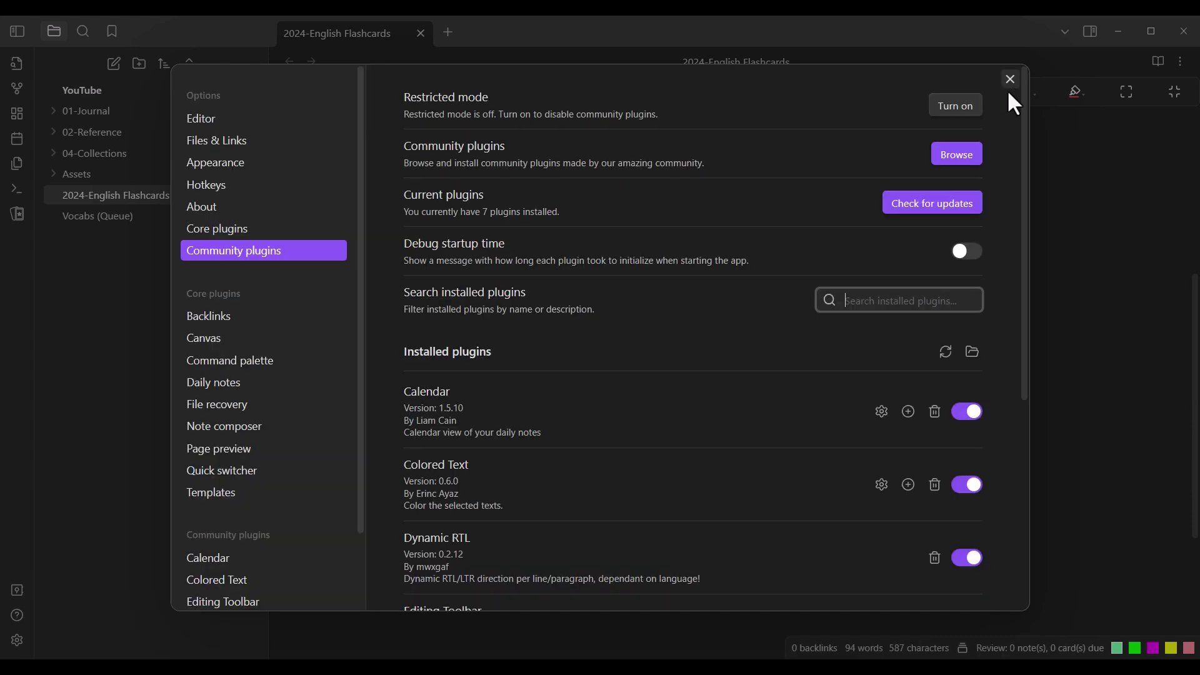
pyautogui.click(1009, 80)
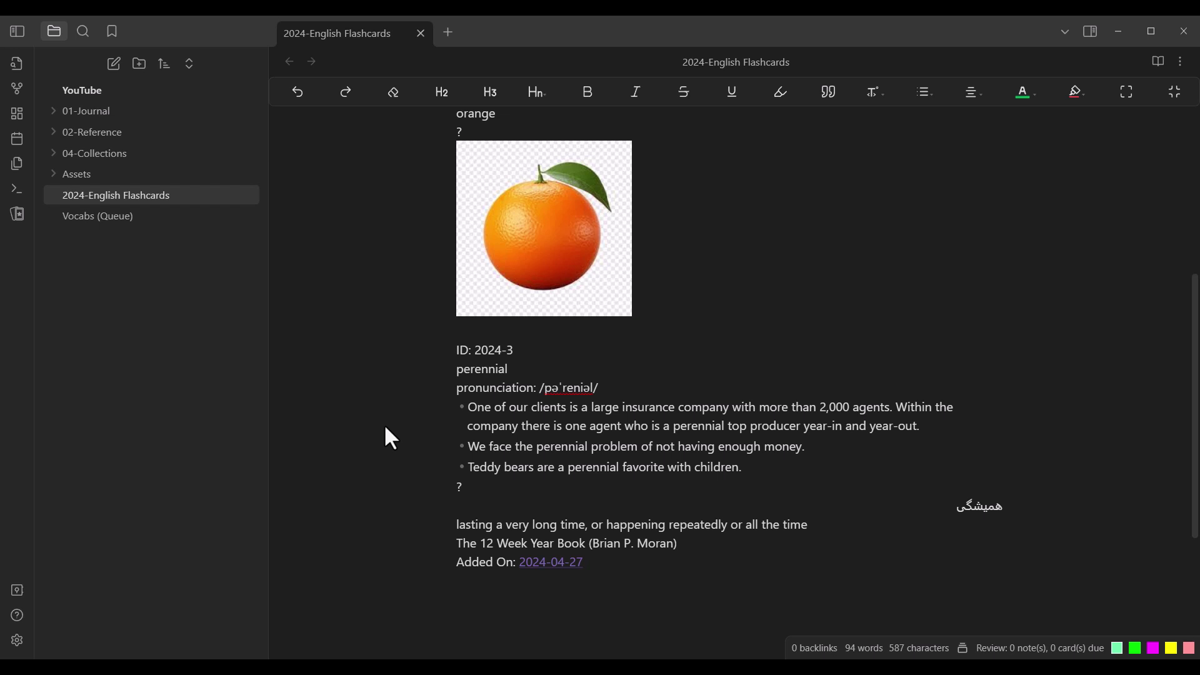
# Step: Open the flashcard review's deck overview to check its cards and close it again
pyautogui.click(16, 214)
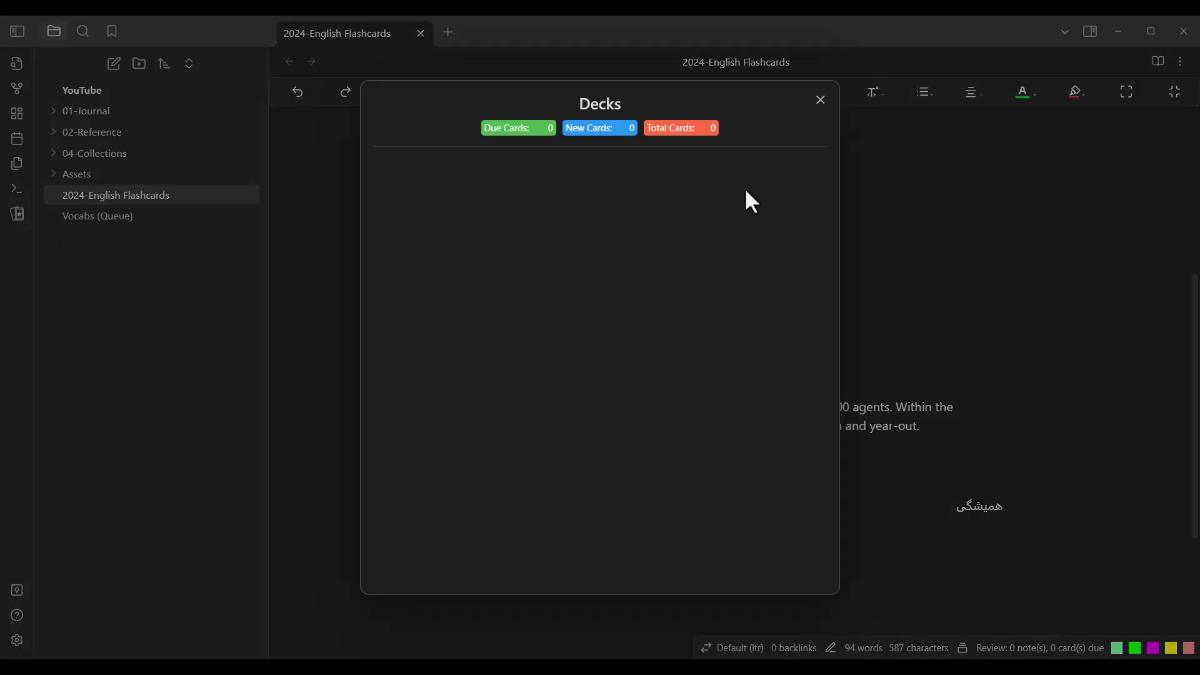
pyautogui.click(821, 100)
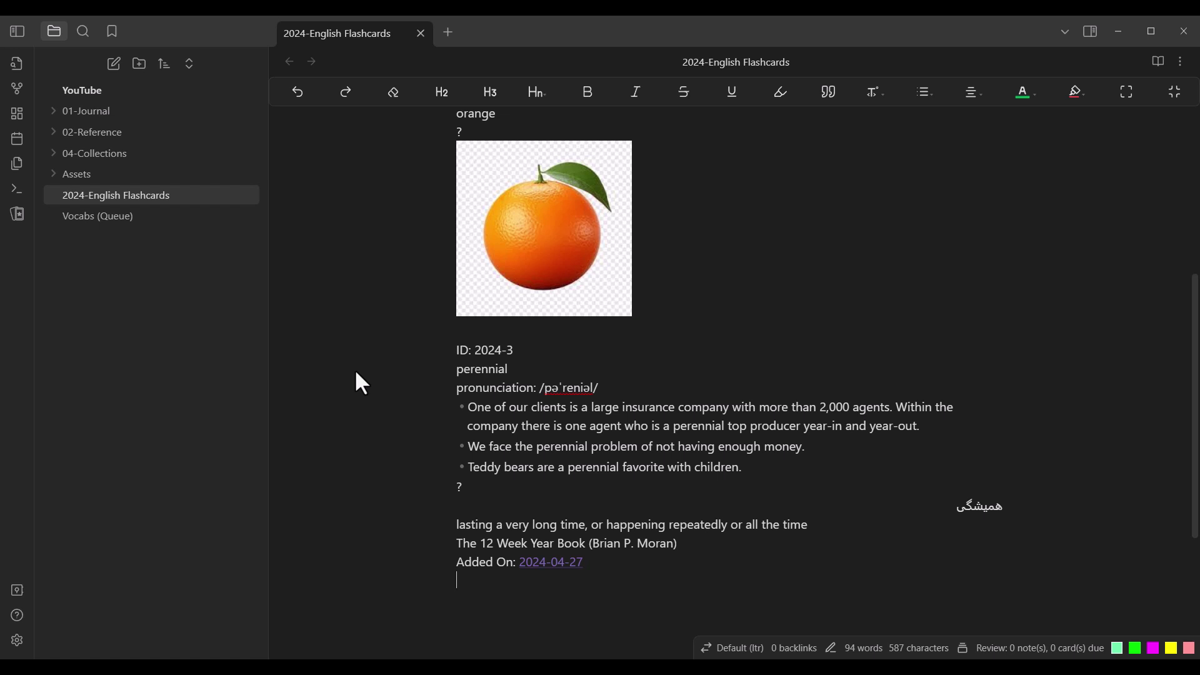
# Step: Add four blank lines at the end of the note, below the perennial card
pyautogui.doubleClick(455, 487)
pyautogui.click(464, 596)
pyautogui.scroll(1, 365, 395)
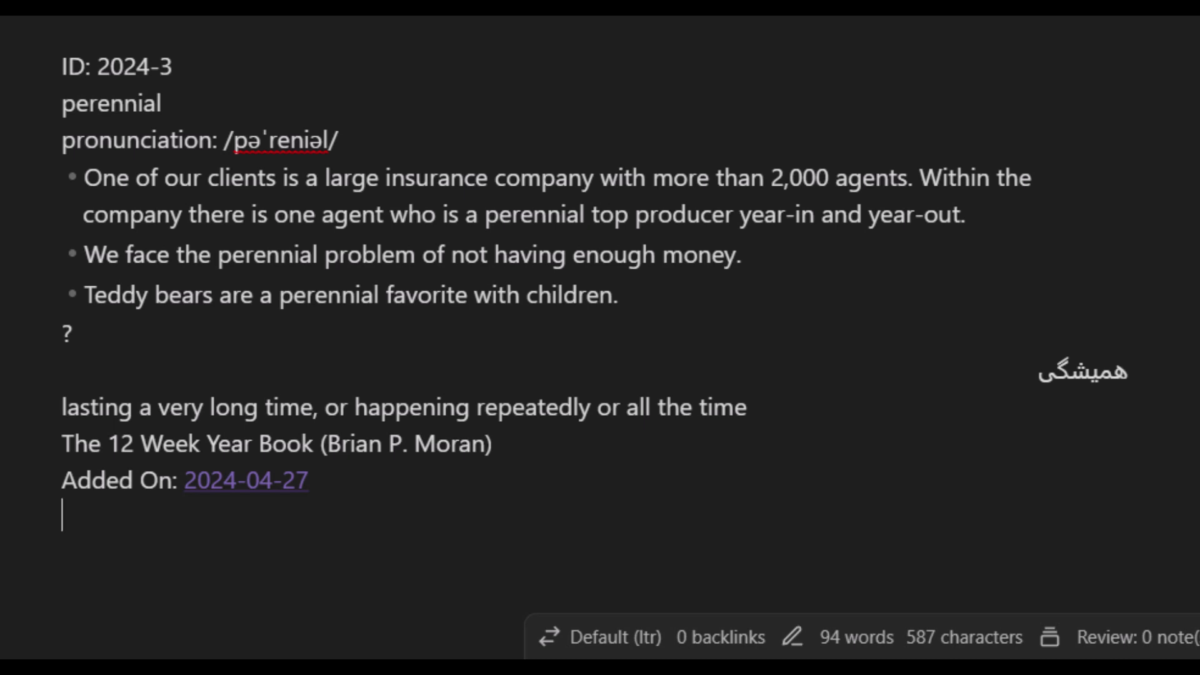
pyautogui.press('Return')
pyautogui.press('Return')
pyautogui.press('Return')
pyautogui.press('Return')
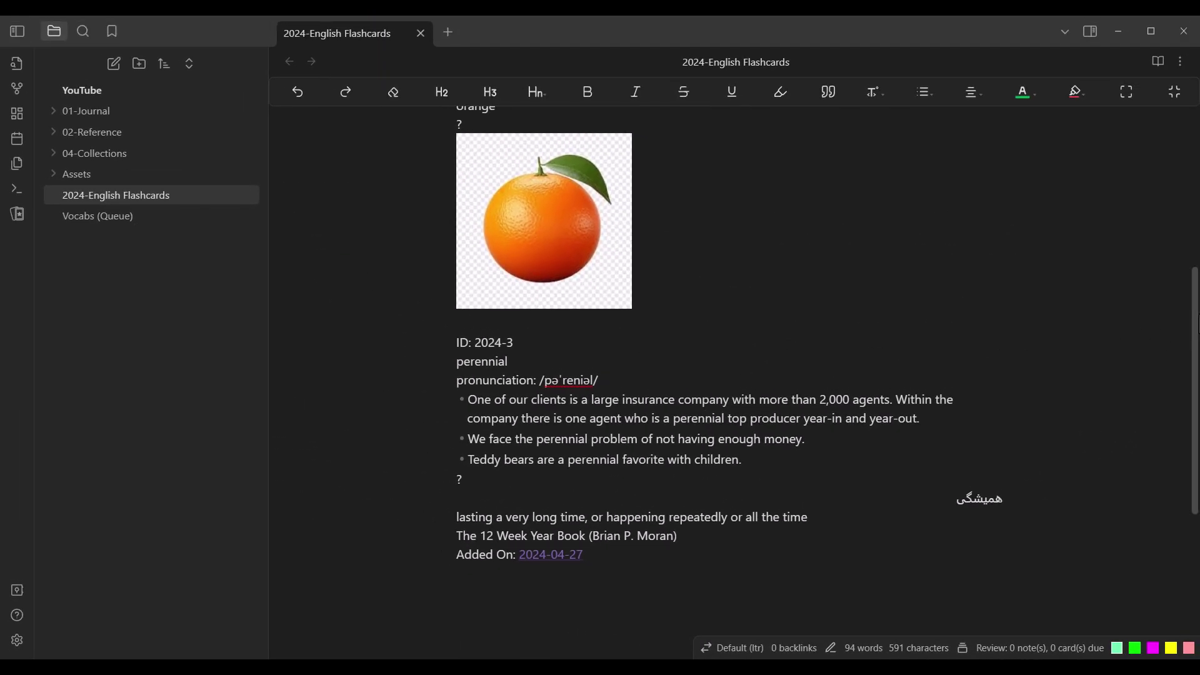
pyautogui.scroll(-4, 732, 405)
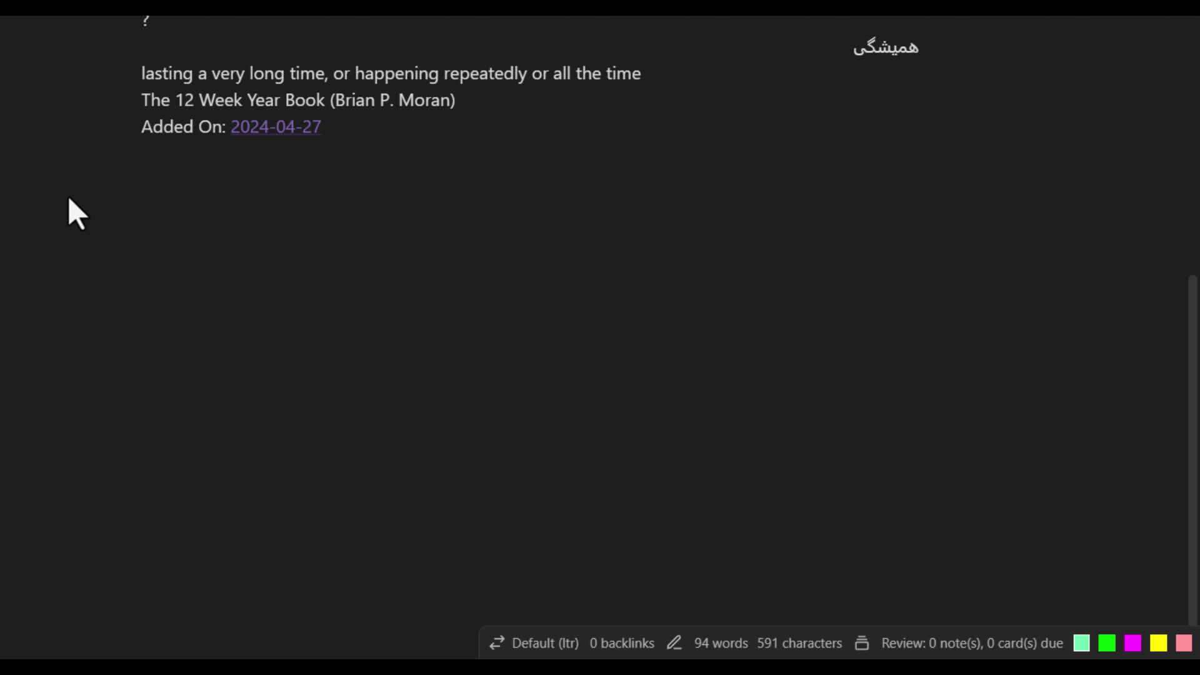
# Step: Write the tag "#EnglishVocabs-2024" at the end of the note, replacing a trial first name after the hash sign
pyautogui.write('#')
pyautogui.write('Sajjad')
pyautogui.hotkey('shift', 'Left')
pyautogui.hotkey('shift', 'Left')
pyautogui.hotkey('shift', 'Left')
pyautogui.hotkey('shift', 'Left')
pyautogui.hotkey('shift', 'Left')
pyautogui.hotkey('shift', 'Left')
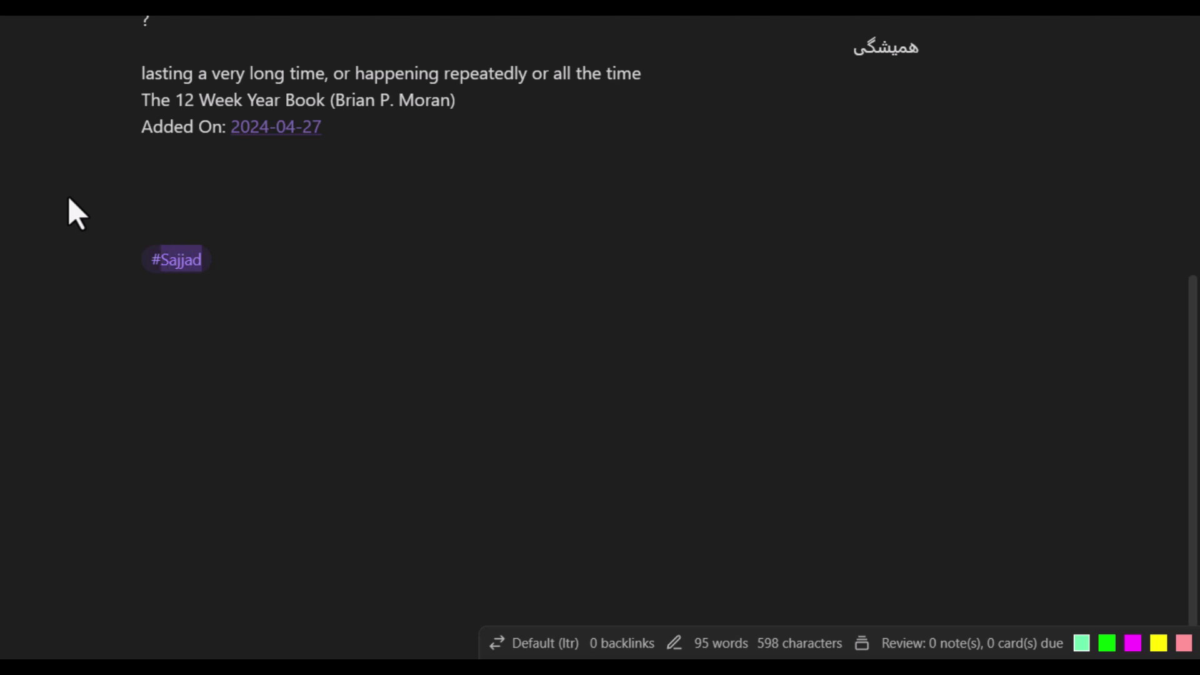
pyautogui.write('EnglishVocabs')
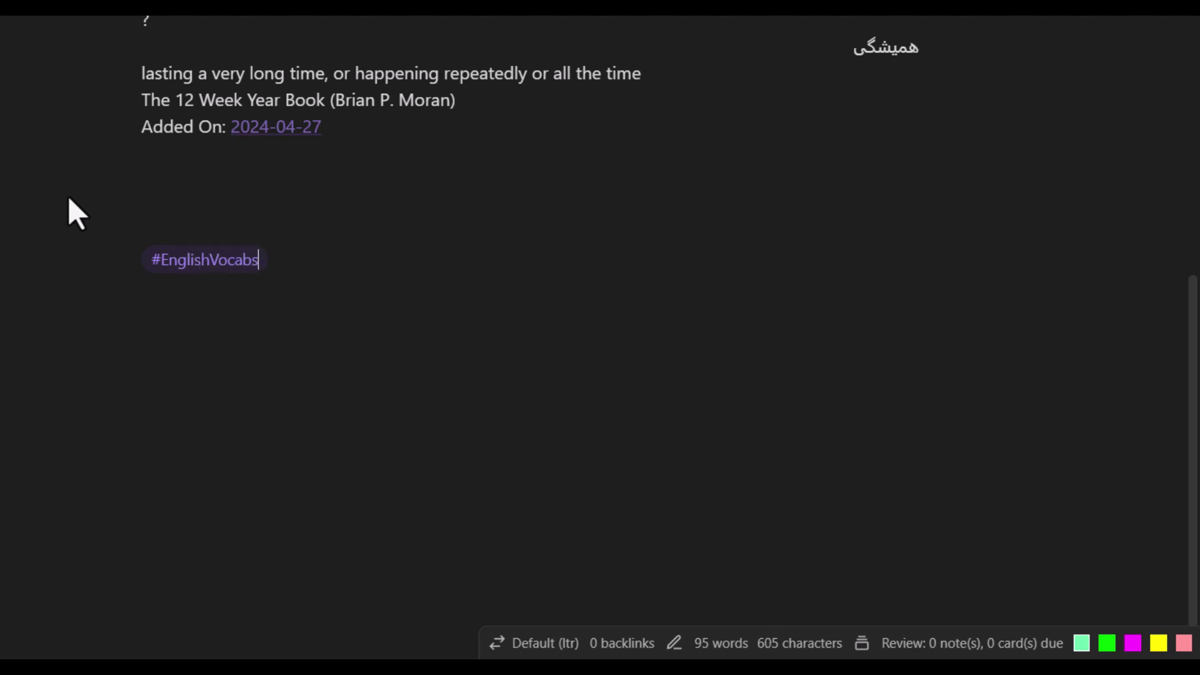
pyautogui.write('-2024')
# Step: Copy the whole "#EnglishVocabs-2024" tag and clear the selection
pyautogui.hotkey('shift', 'Left')
pyautogui.hotkey('shift', 'Left')
pyautogui.hotkey('shift', 'Left')
pyautogui.hotkey('shift', 'Left')
pyautogui.hotkey('shift', 'Left')
pyautogui.hotkey('shift', 'Left')
pyautogui.hotkey('shift', 'Left')
pyautogui.hotkey('shift', 'Left')
pyautogui.hotkey('shift', 'Left')
pyautogui.hotkey('shift', 'Left')
pyautogui.hotkey('shift', 'Left')
pyautogui.hotkey('shift', 'Left')
pyautogui.hotkey('shift', 'Left')
pyautogui.hotkey('shift', 'Left')
pyautogui.hotkey('shift', 'Left')
pyautogui.hotkey('shift', 'Left')
pyautogui.hotkey('shift', 'Left')
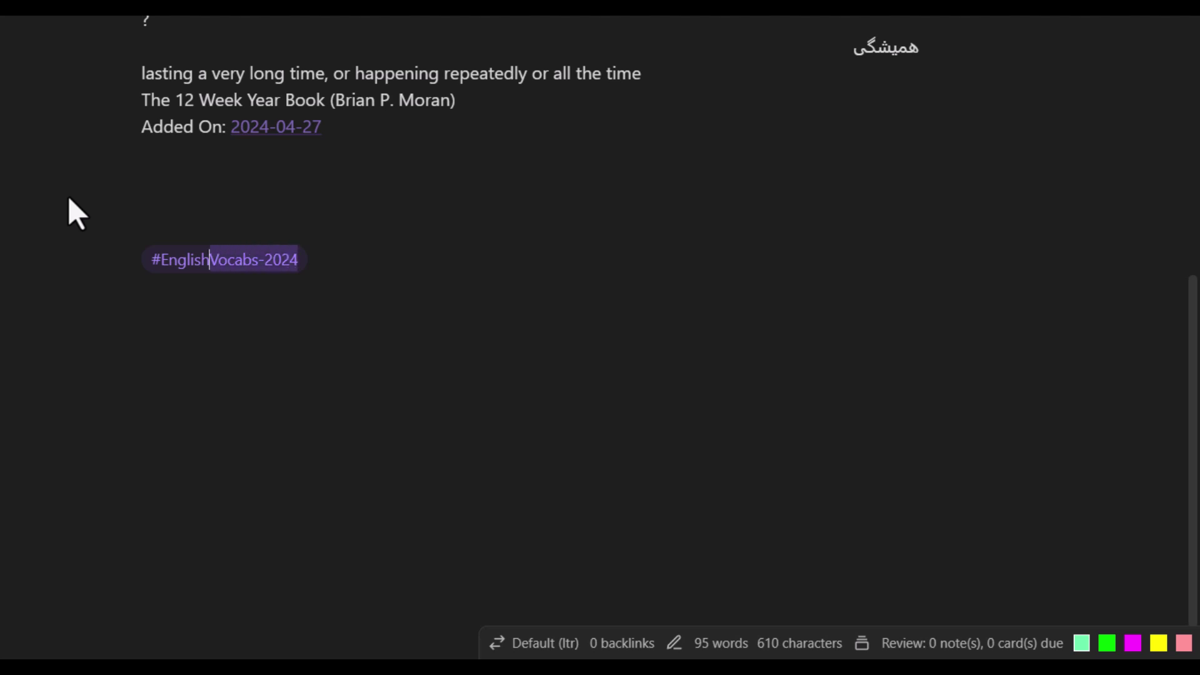
pyautogui.hotkey('shift', 'Left')
pyautogui.hotkey('shift', 'Left')
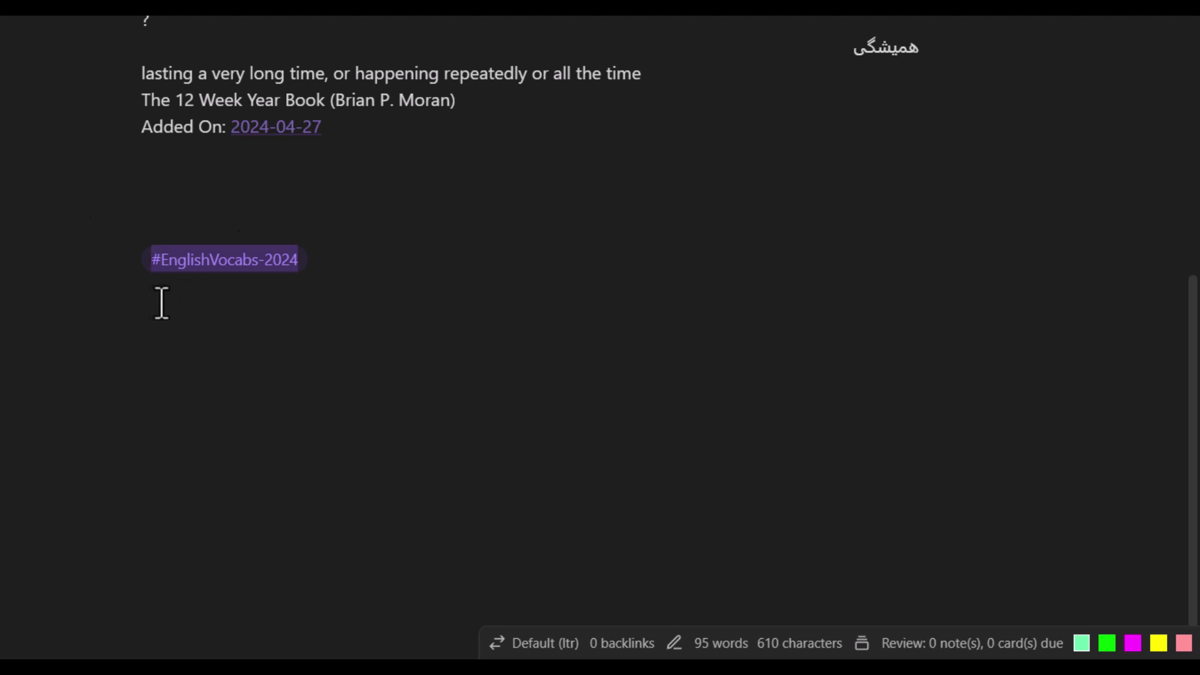
pyautogui.click(150, 230)
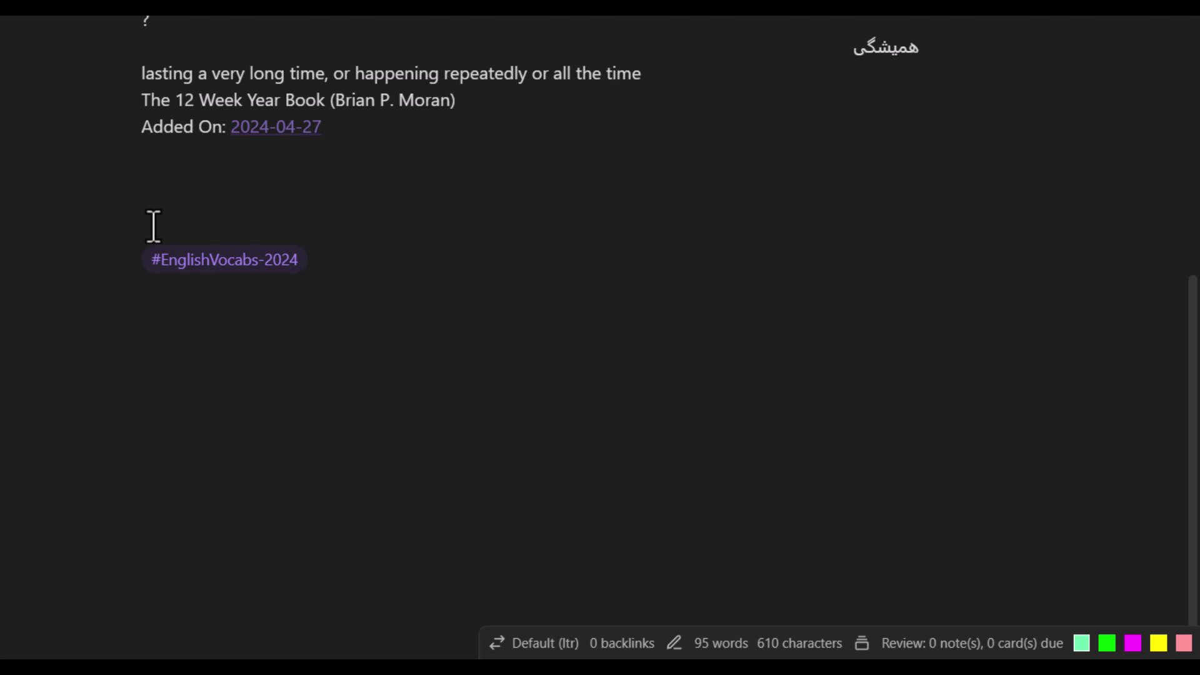
pyautogui.moveTo(293, 262); pyautogui.dragTo(153, 260)
pyautogui.hotkey('ctrl', 'c')
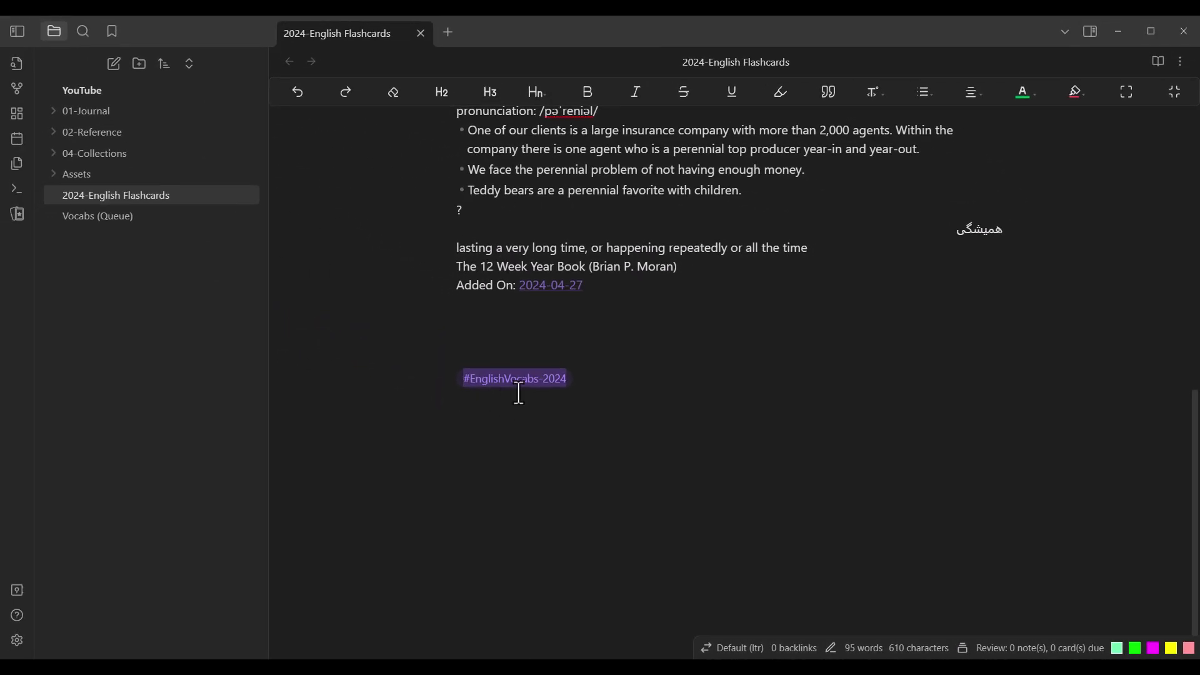
pyautogui.click(491, 358)
# Step: Add "#EnglishVocabs-2024" on a new line below #flashcards in the Spaced Repetition plugin's flashcard tags and close the settings
pyautogui.click(19, 639)
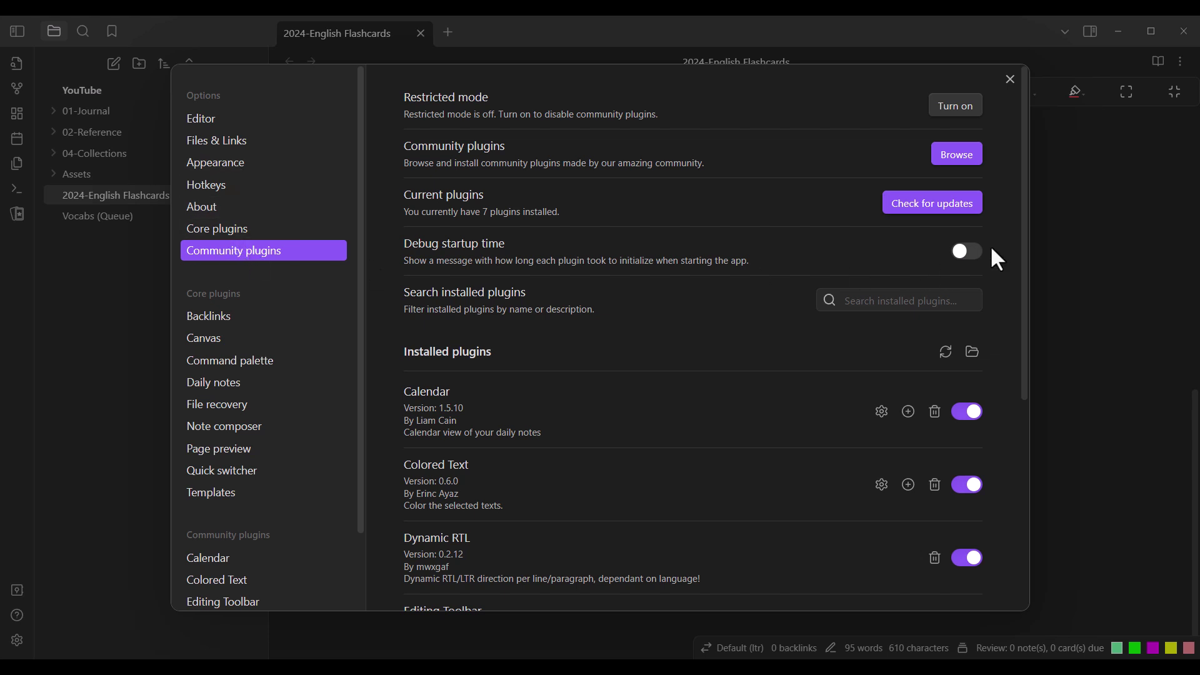
pyautogui.moveTo(1020, 214); pyautogui.dragTo(1026, 416)
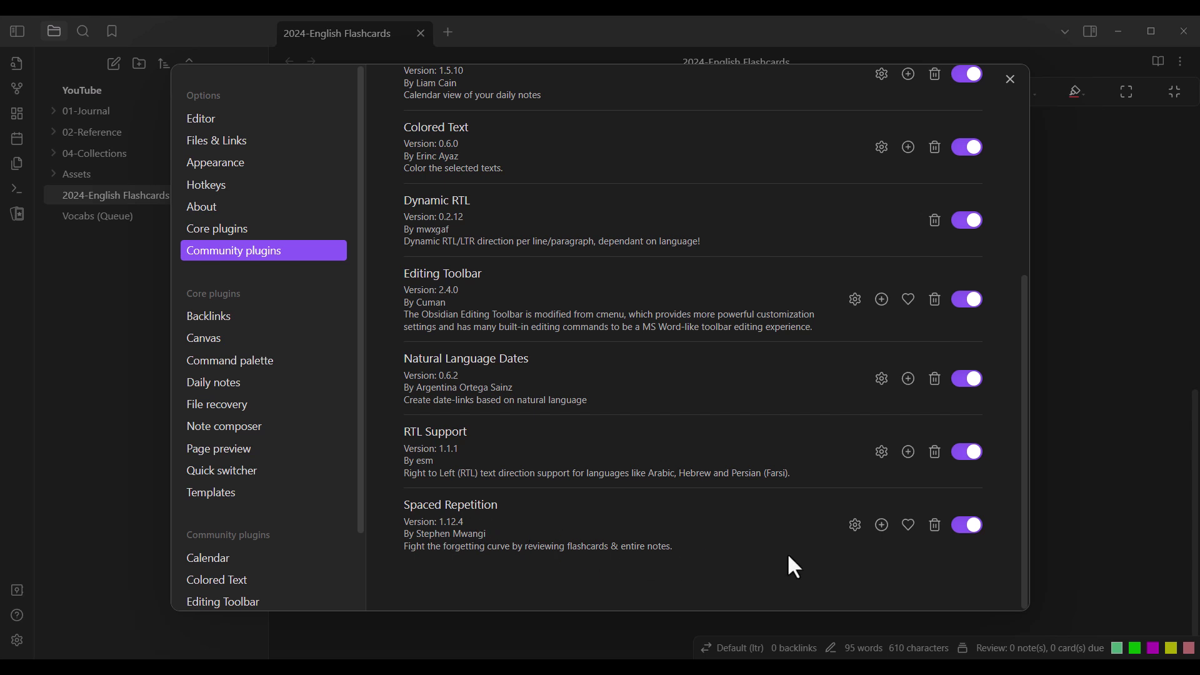
pyautogui.click(855, 525)
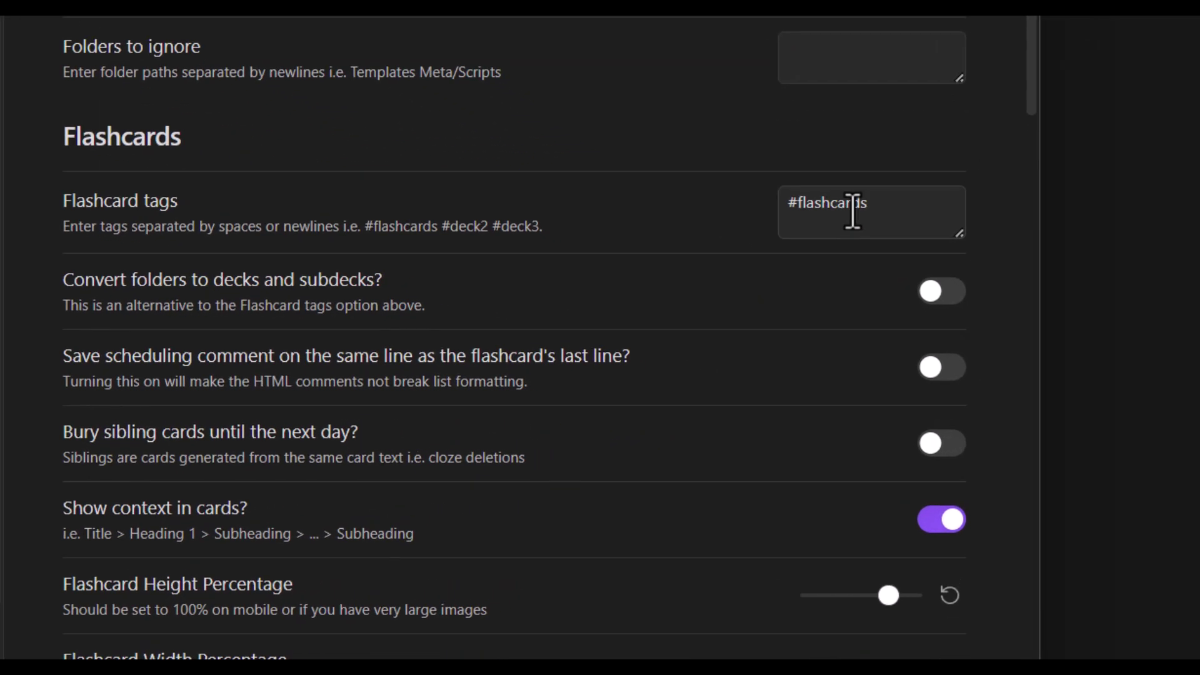
pyautogui.click(872, 206)
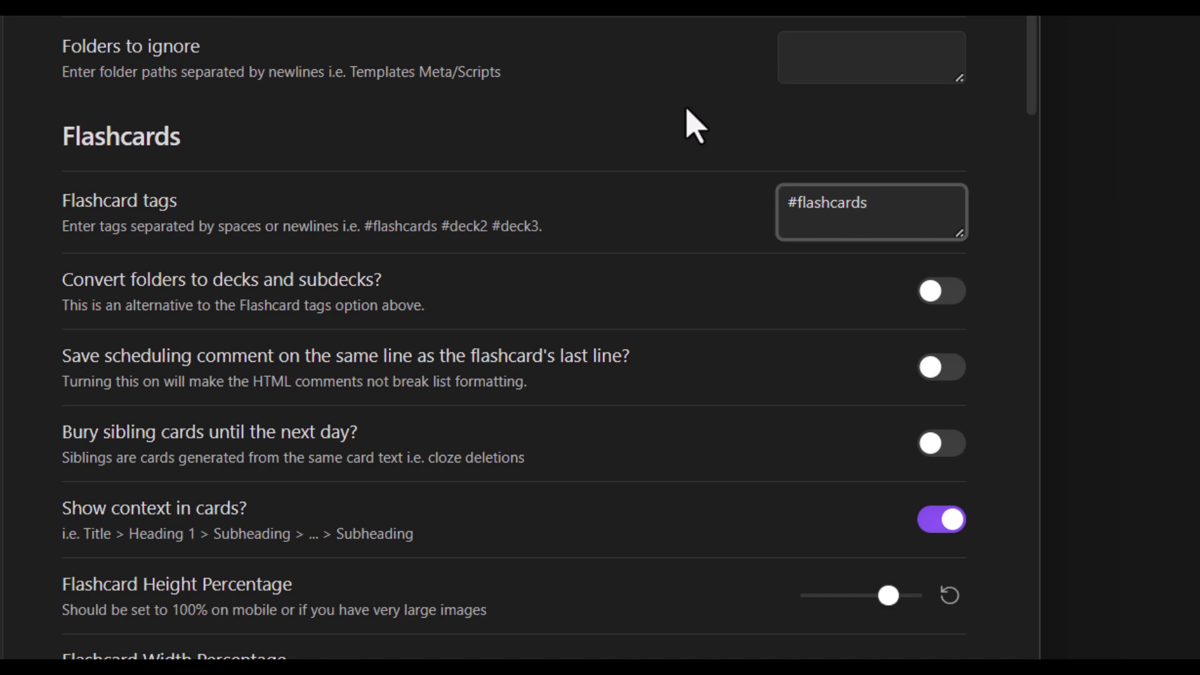
pyautogui.press('Return')
pyautogui.hotkey('ctrl', 'v')
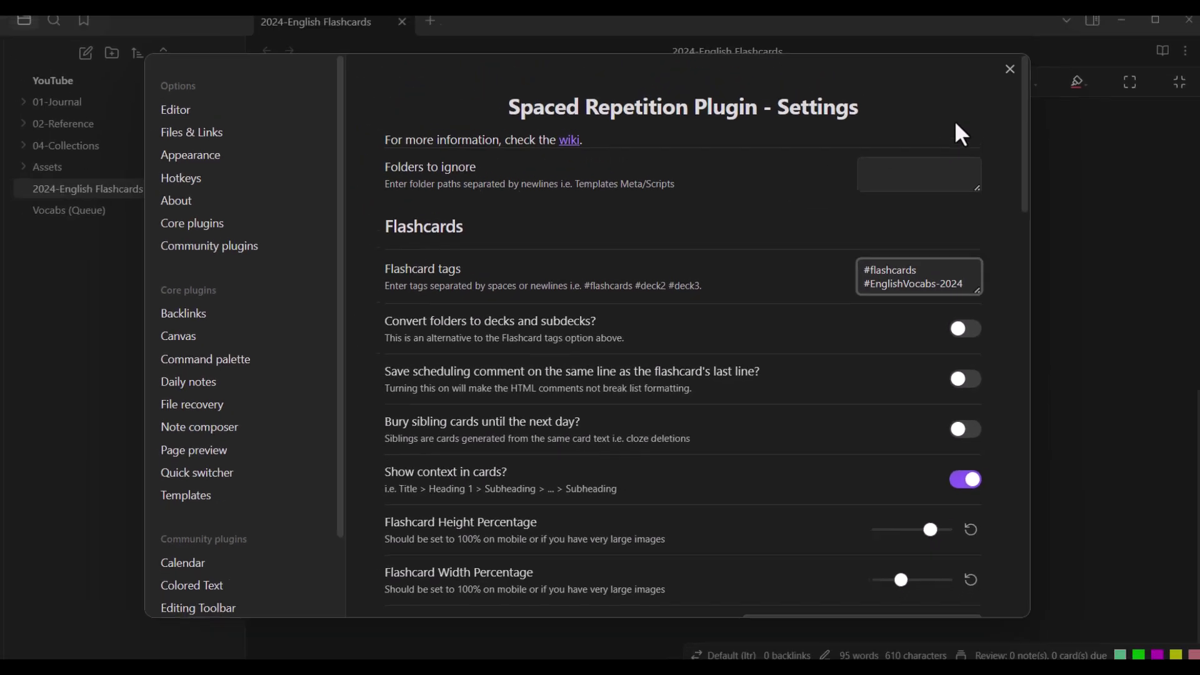
pyautogui.click(1009, 80)
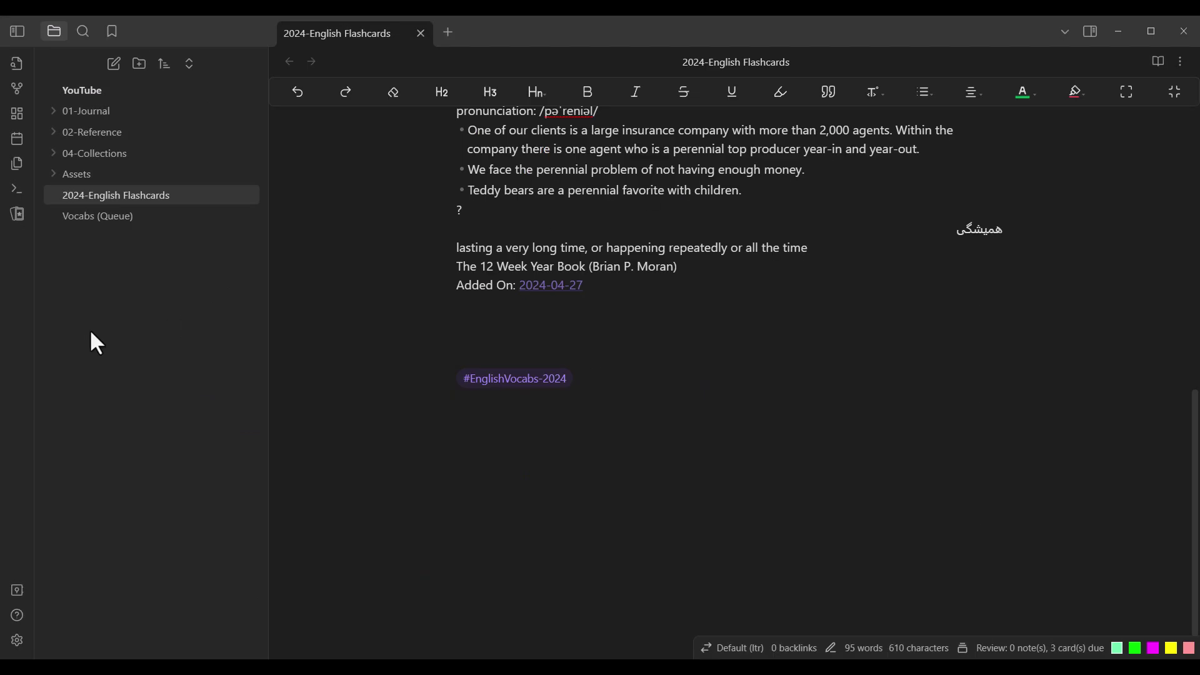
# Step: Check the deck overview, start reviewing the EnglishVocabs-2024 deck, reveal the perennial card's answer and rate it Hard
pyautogui.click(15, 214)
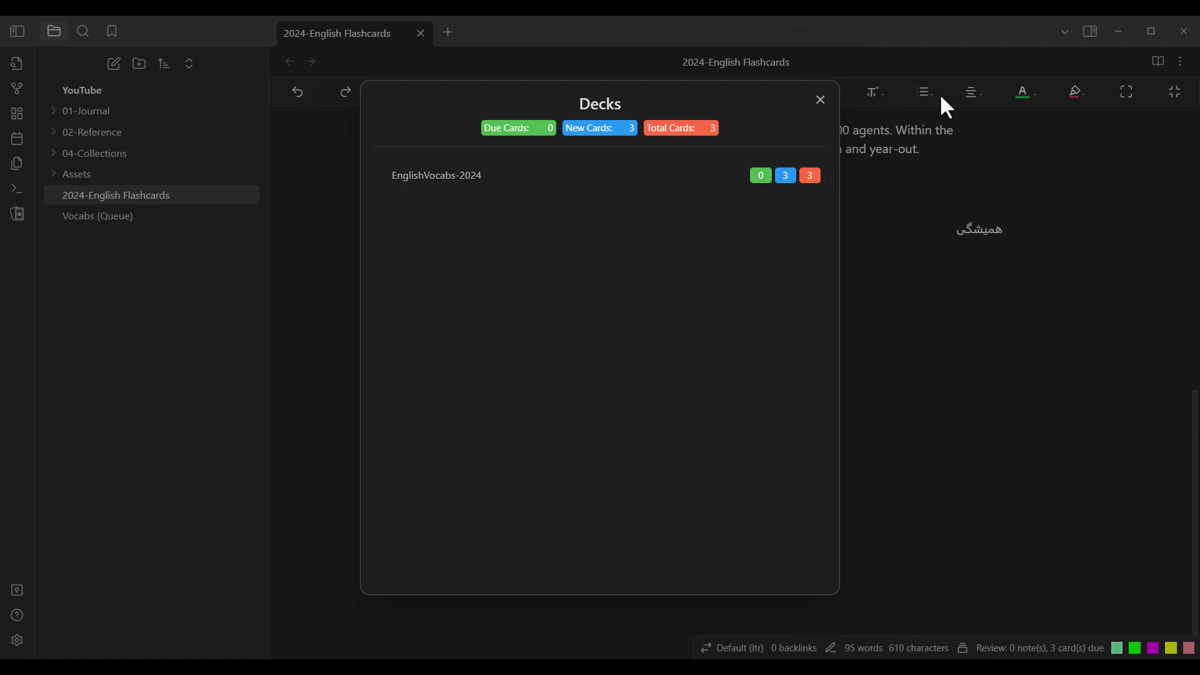
pyautogui.click(820, 100)
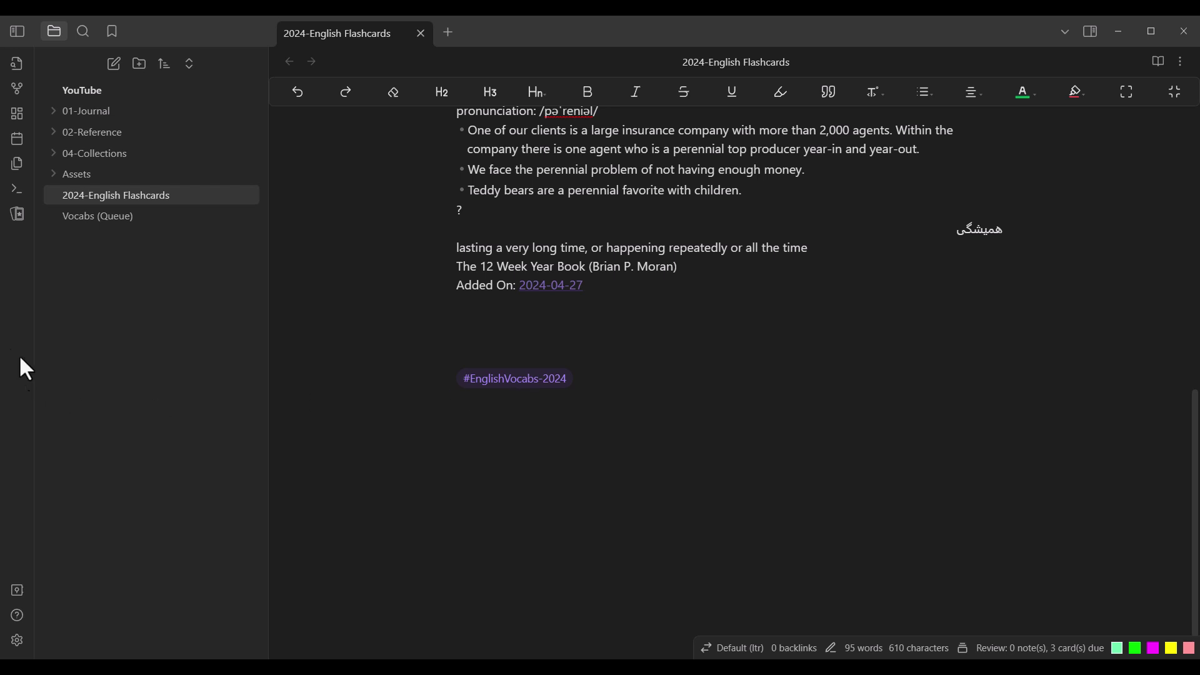
pyautogui.click(17, 214)
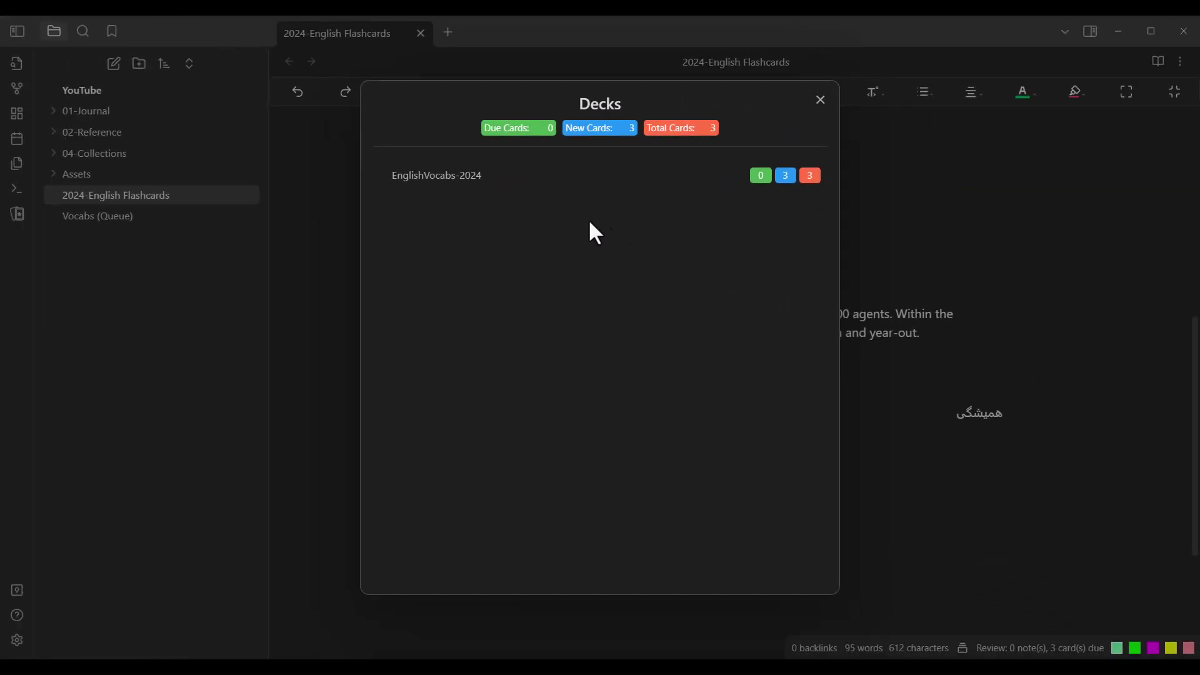
pyautogui.click(456, 181)
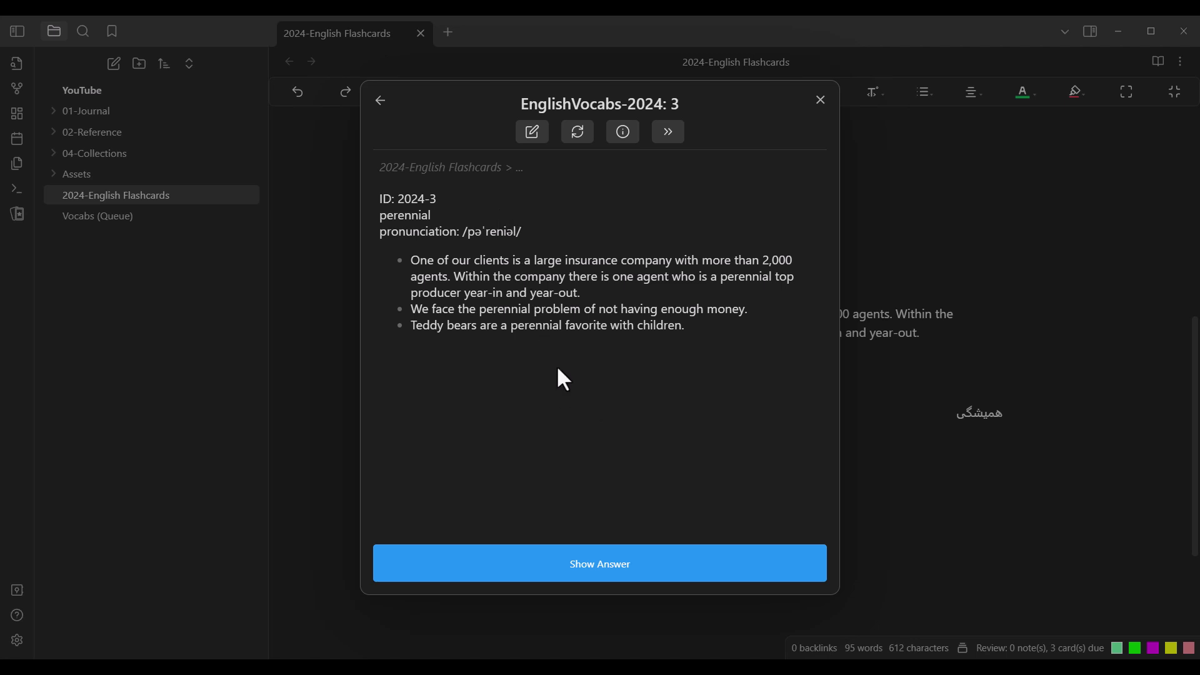
pyautogui.click(610, 570)
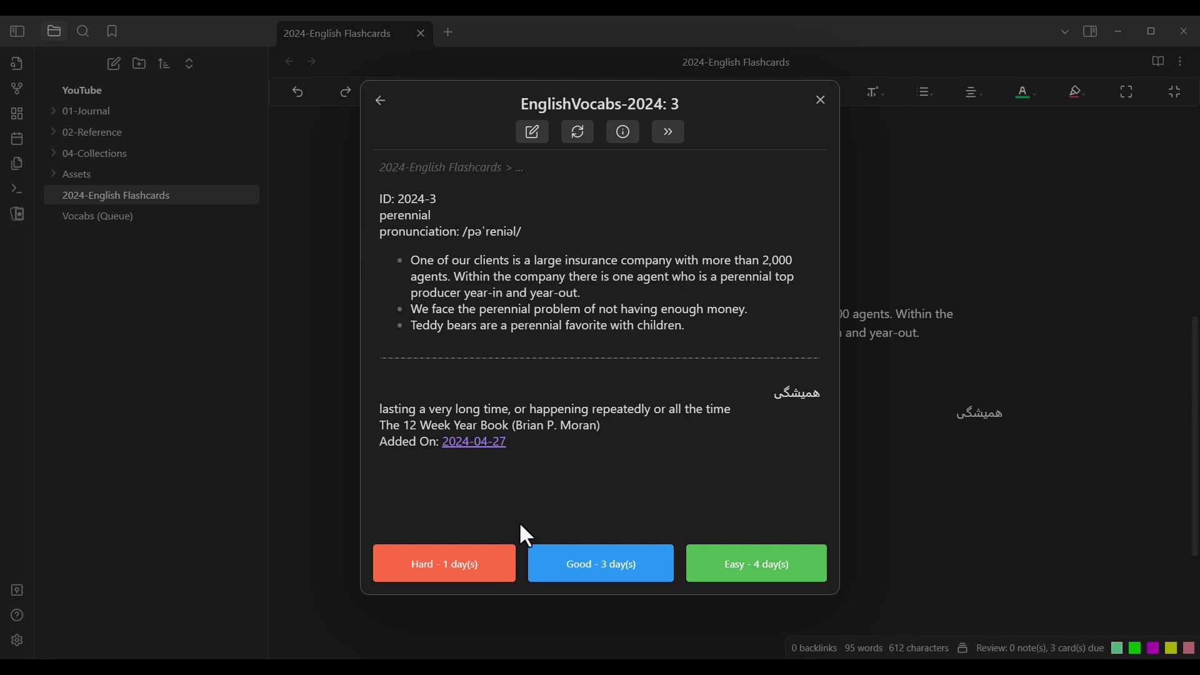
pyautogui.click(455, 572)
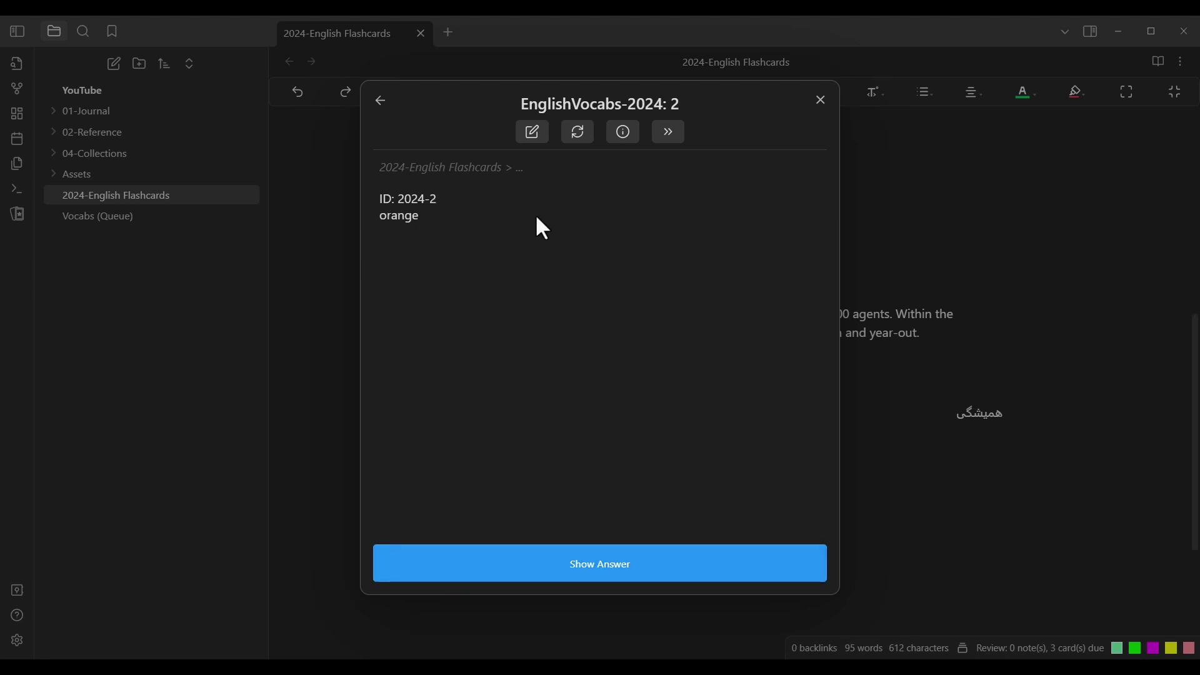
# Step: Reveal the answers of the orange and apple cards, rate both Easy, and close the deck overview
pyautogui.click(612, 582)
pyautogui.click(749, 572)
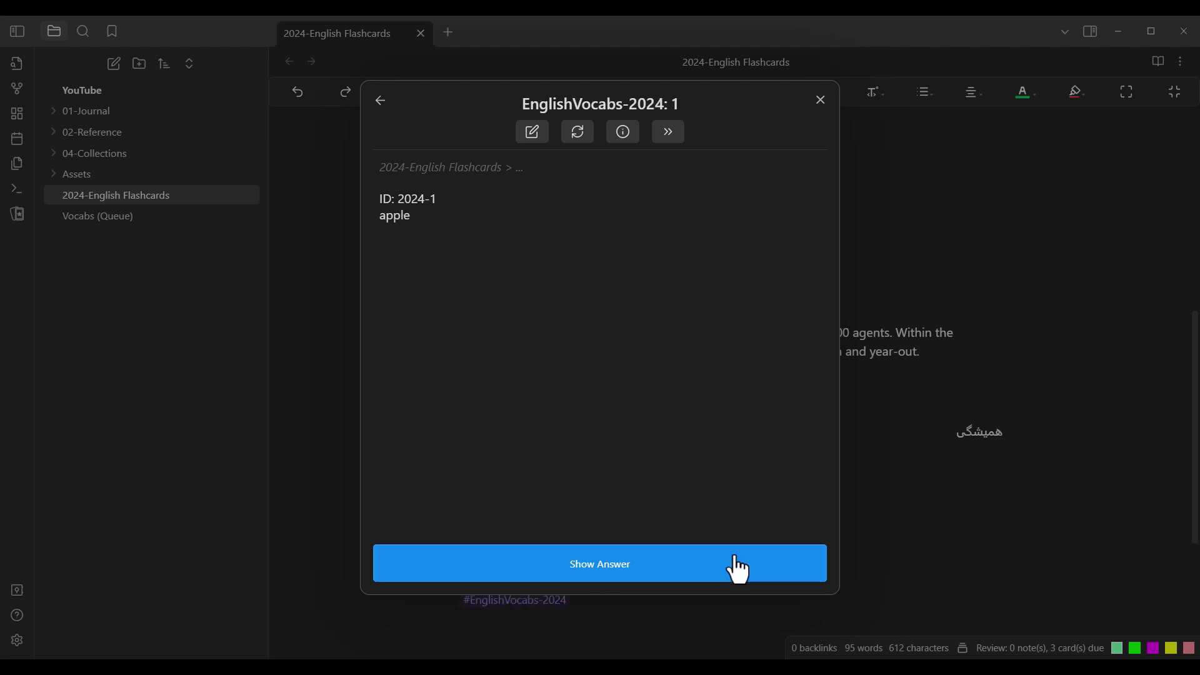
pyautogui.click(559, 570)
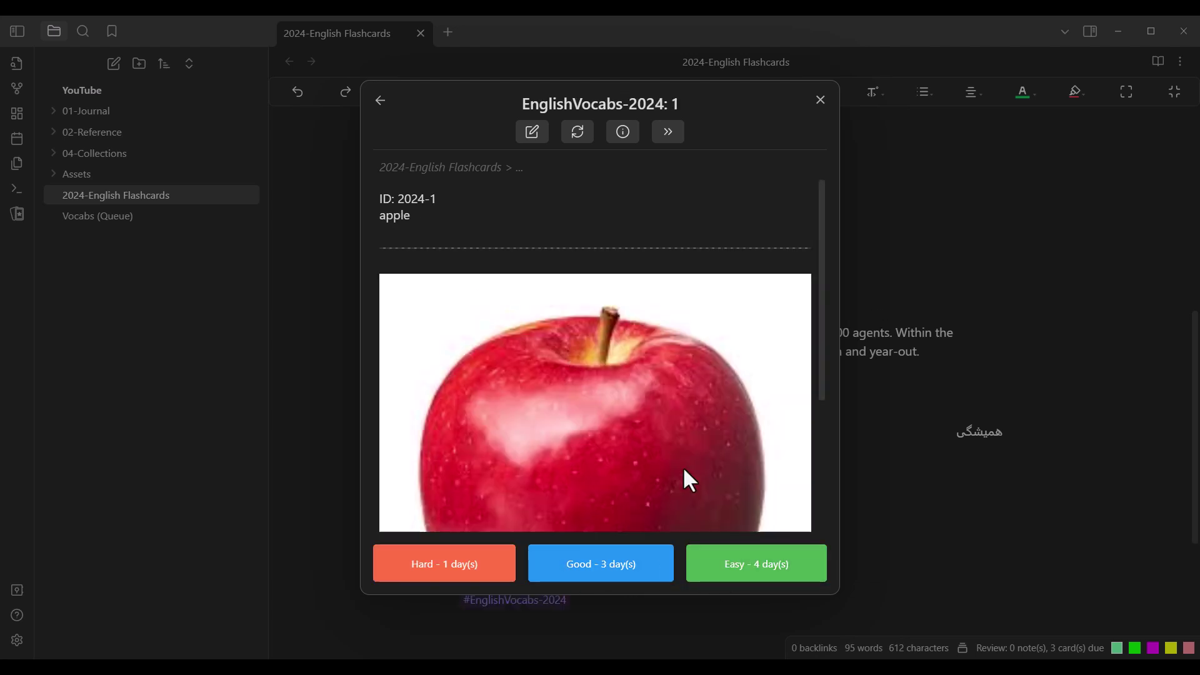
pyautogui.click(737, 568)
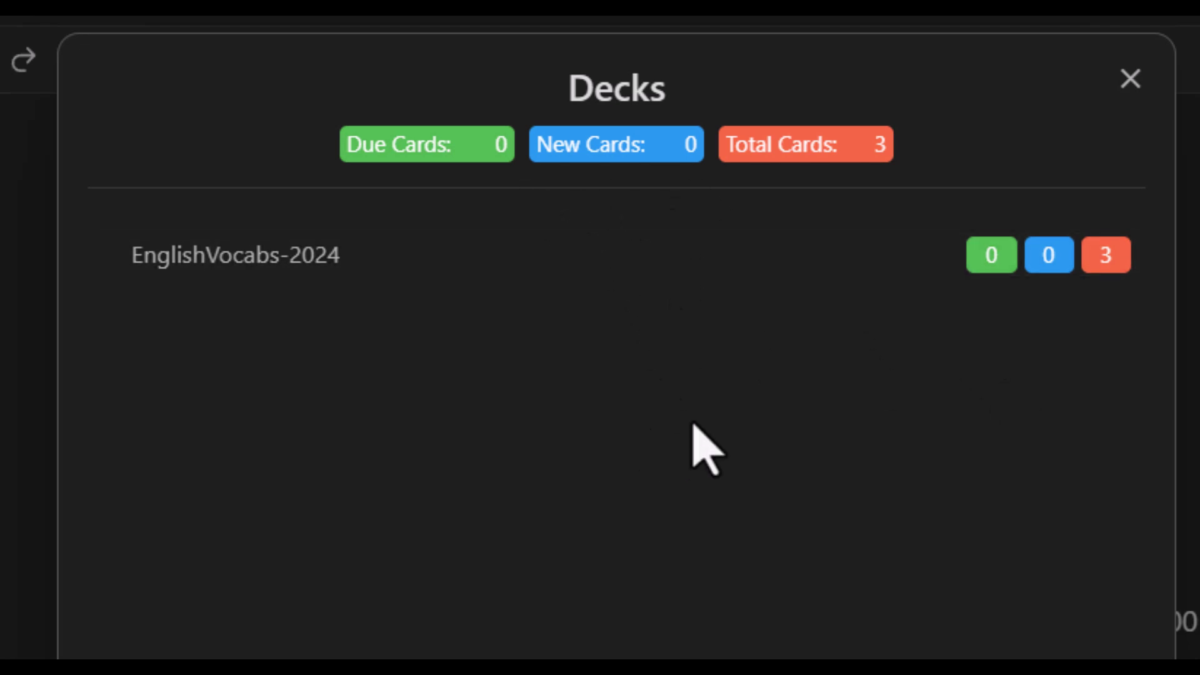
pyautogui.click(1130, 78)
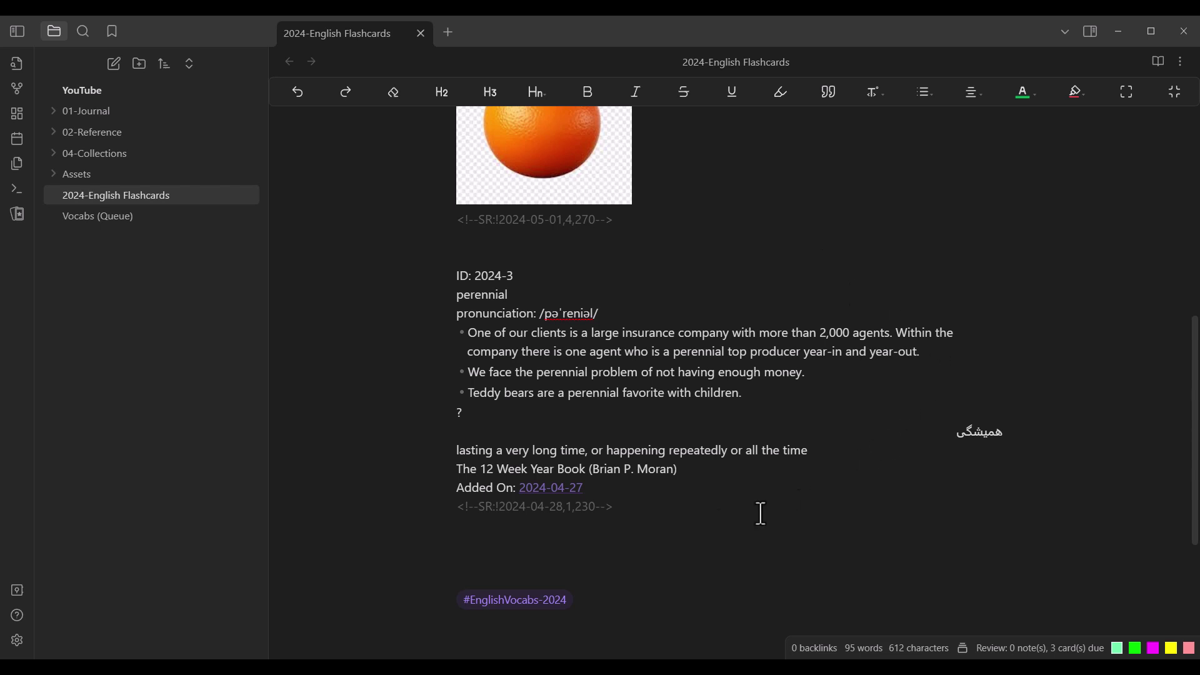
# Step: Examine the scheduling comments below the perennial and orange cards by highlighting each one
pyautogui.moveTo(621, 508); pyautogui.dragTo(442, 518)
pyautogui.click(516, 531)
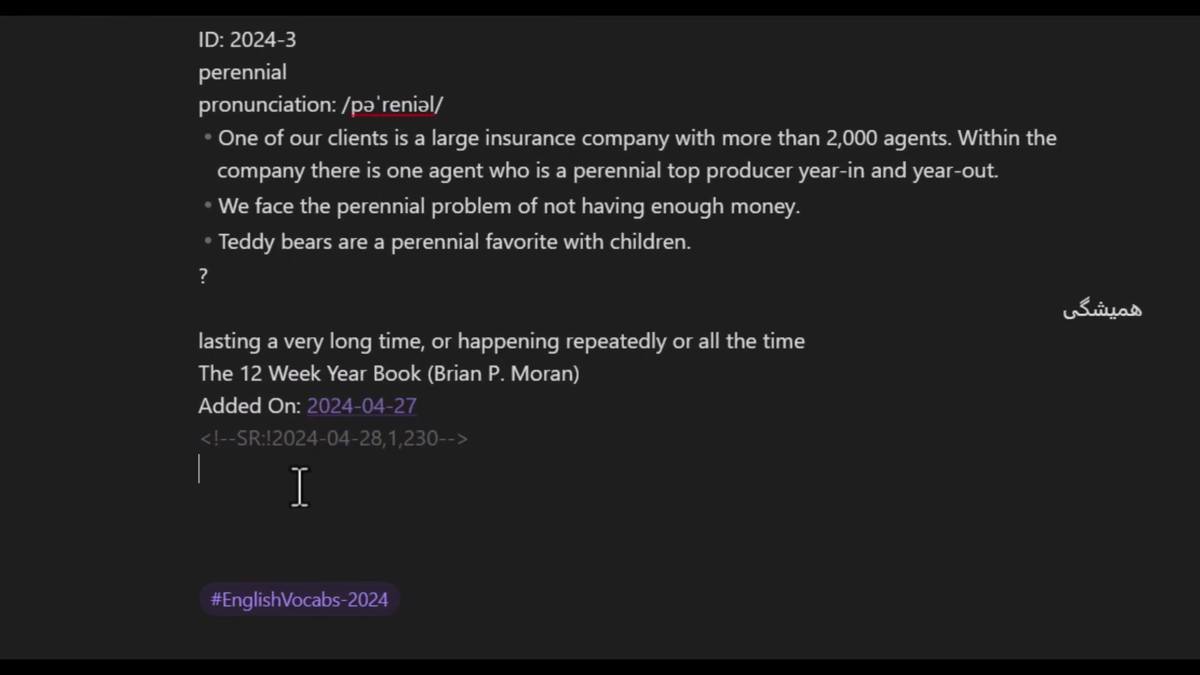
pyautogui.scroll(5, 521, 297)
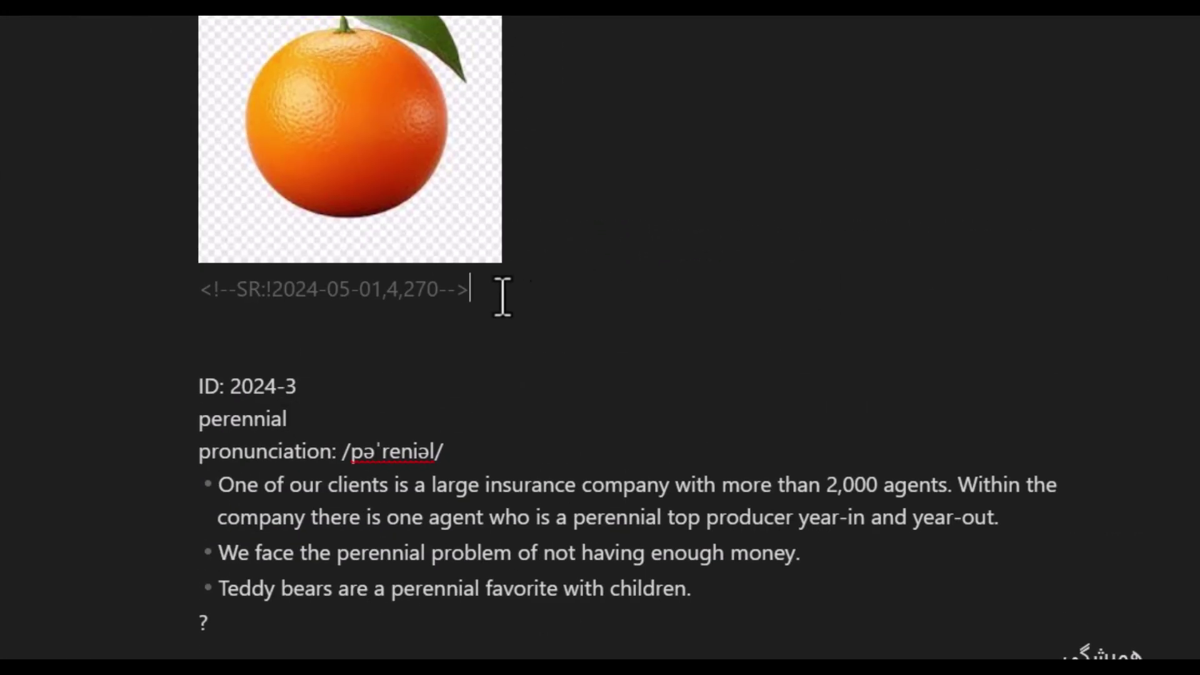
pyautogui.moveTo(520, 297); pyautogui.dragTo(140, 317)
pyautogui.scroll(-5, 670, 313)
pyautogui.click(209, 501)
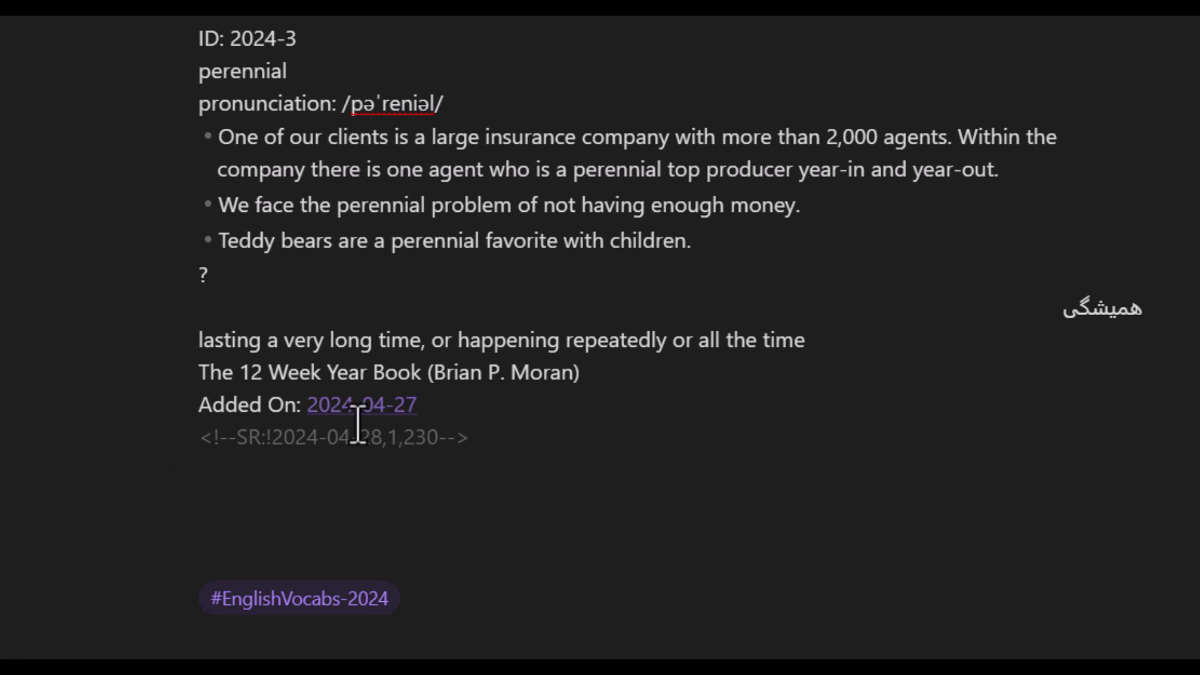
# Step: Highlight the whole scheduling comment below the perennial card's added date to examine it
pyautogui.moveTo(471, 441); pyautogui.dragTo(198, 442)
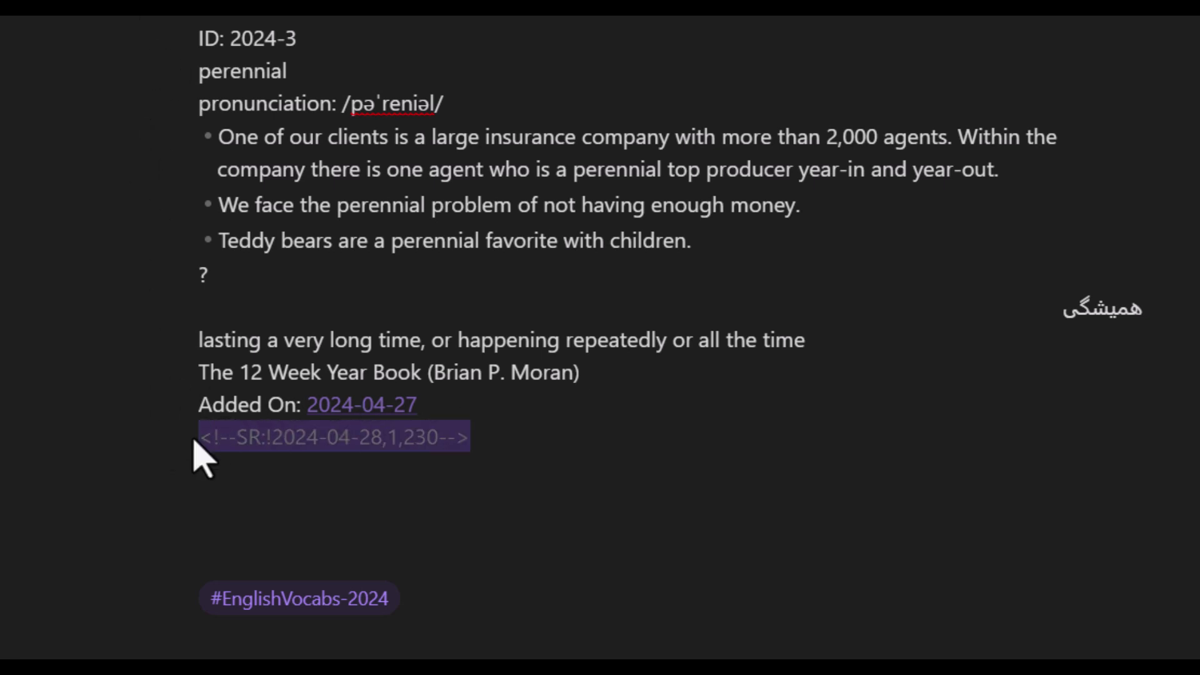
pyautogui.click(254, 469)
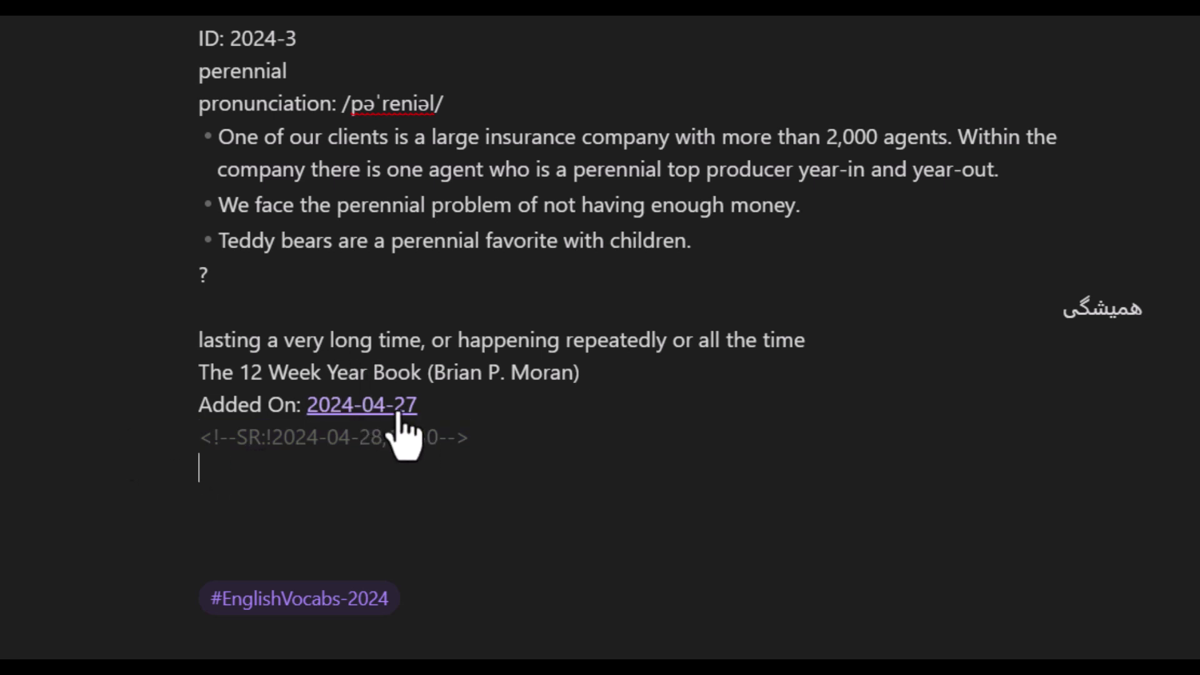
pyautogui.moveTo(490, 437); pyautogui.dragTo(192, 453)
pyautogui.click(248, 481)
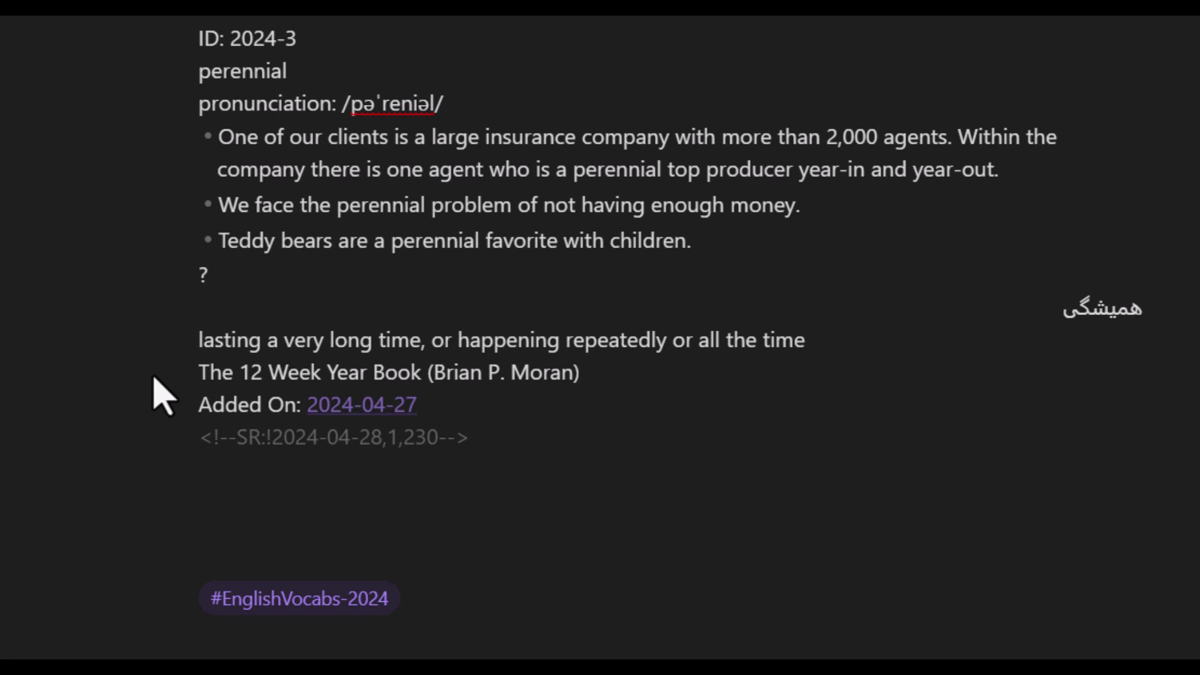
pyautogui.moveTo(480, 446); pyautogui.dragTo(198, 438)
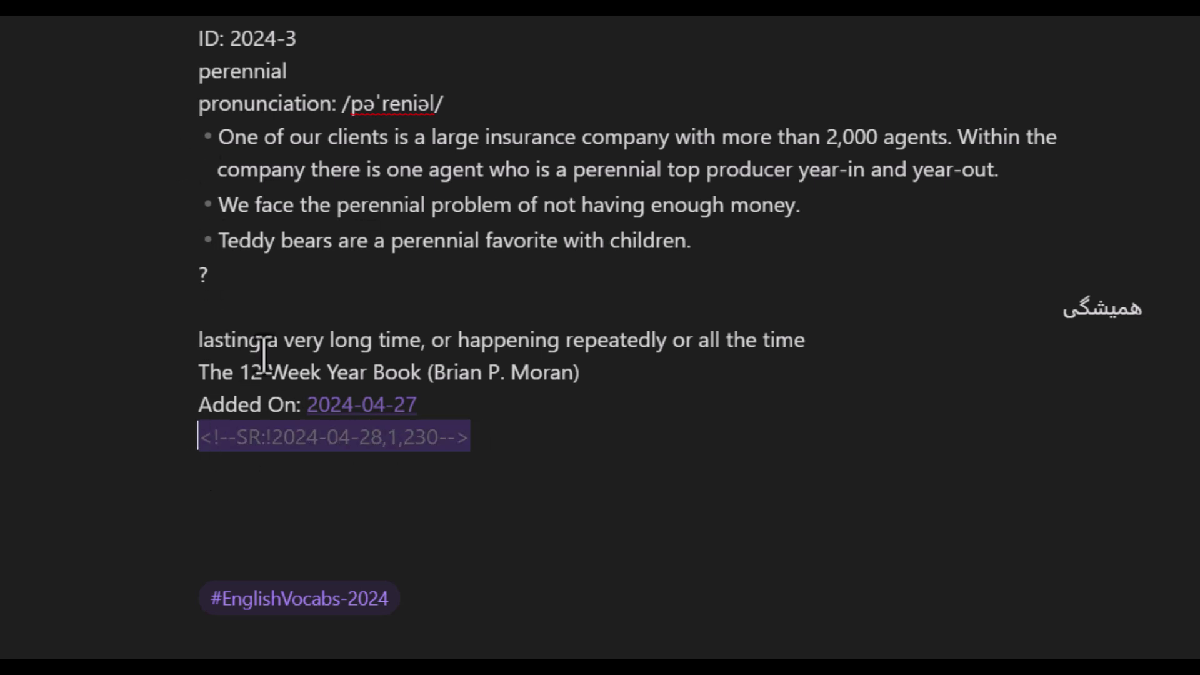
pyautogui.click(236, 478)
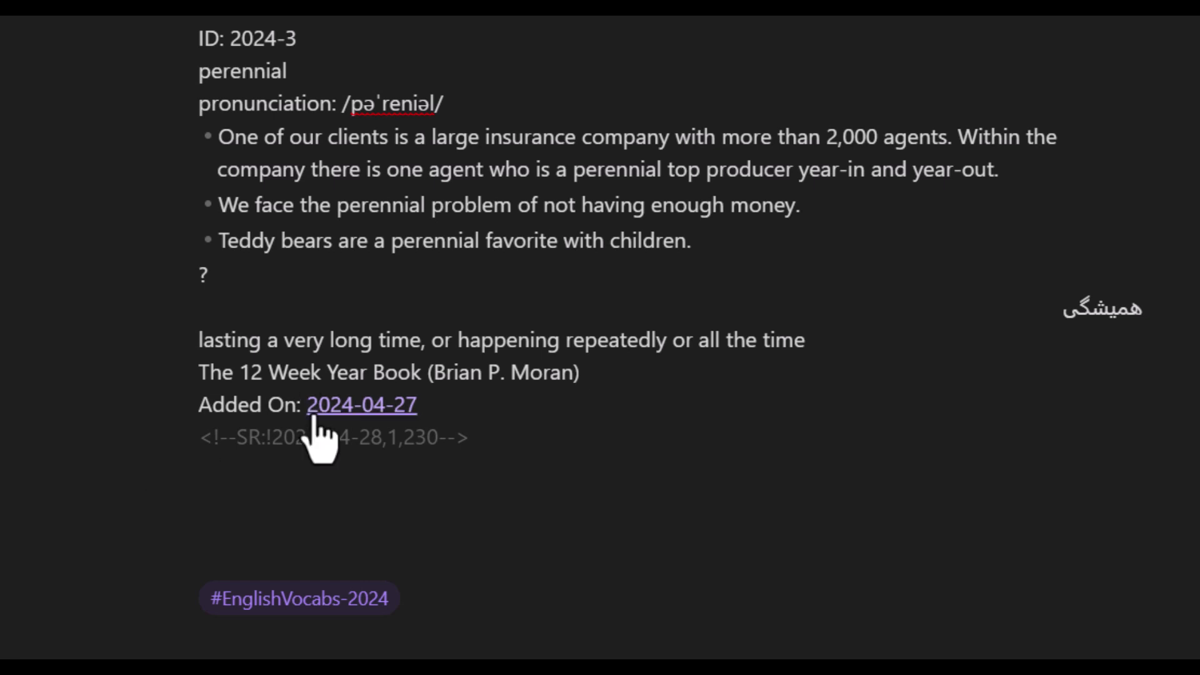
# Step: Compare the review dates in the scheduling comments of the perennial and orange cards
pyautogui.moveTo(381, 437); pyautogui.dragTo(270, 442)
pyautogui.click(254, 468)
pyautogui.scroll(2, 257, 512)
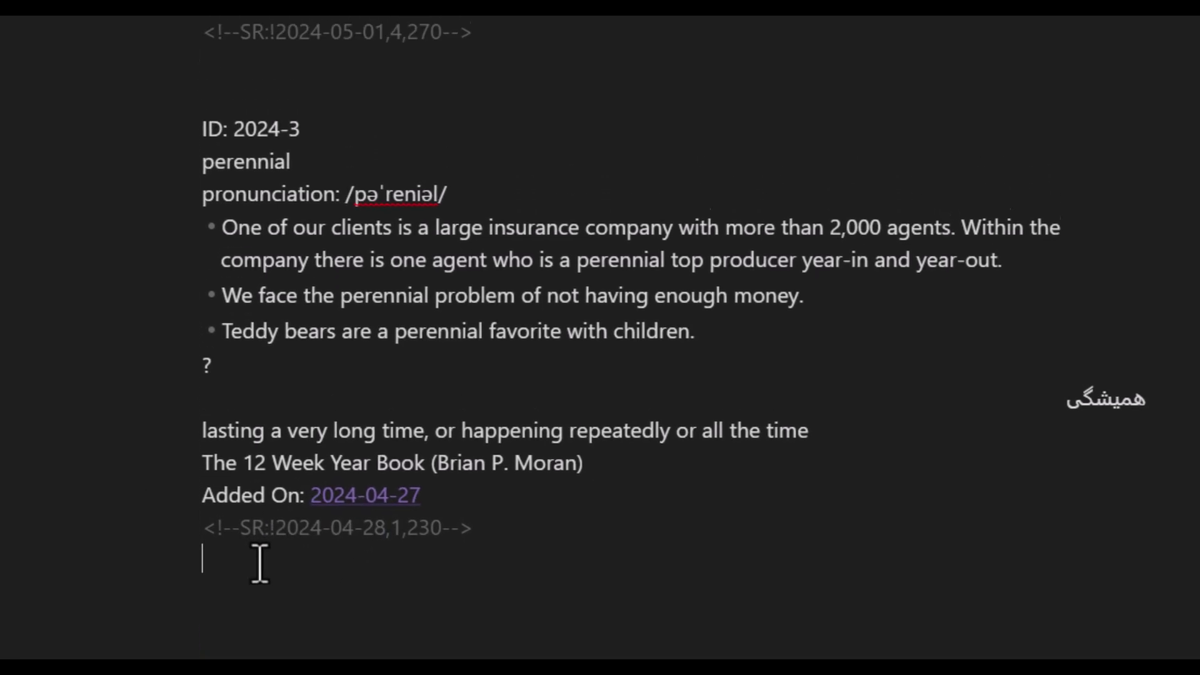
pyautogui.moveTo(388, 100); pyautogui.dragTo(279, 102)
pyautogui.click(255, 622)
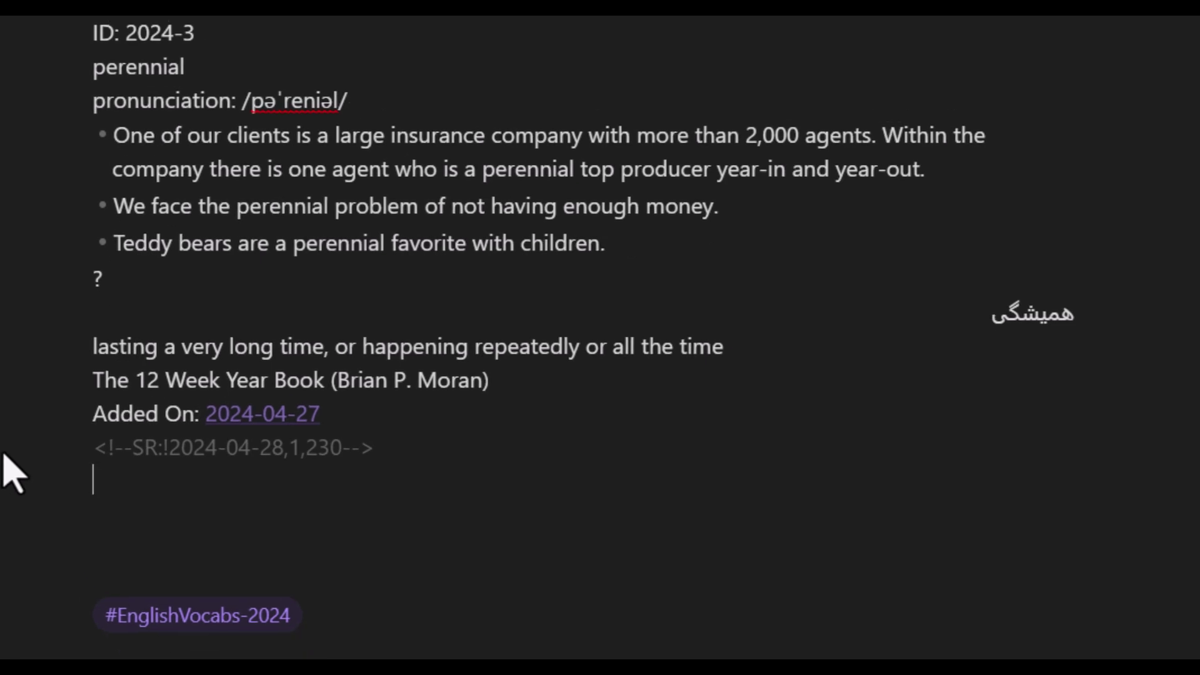
pyautogui.moveTo(421, 441); pyautogui.dragTo(94, 459)
pyautogui.click(118, 498)
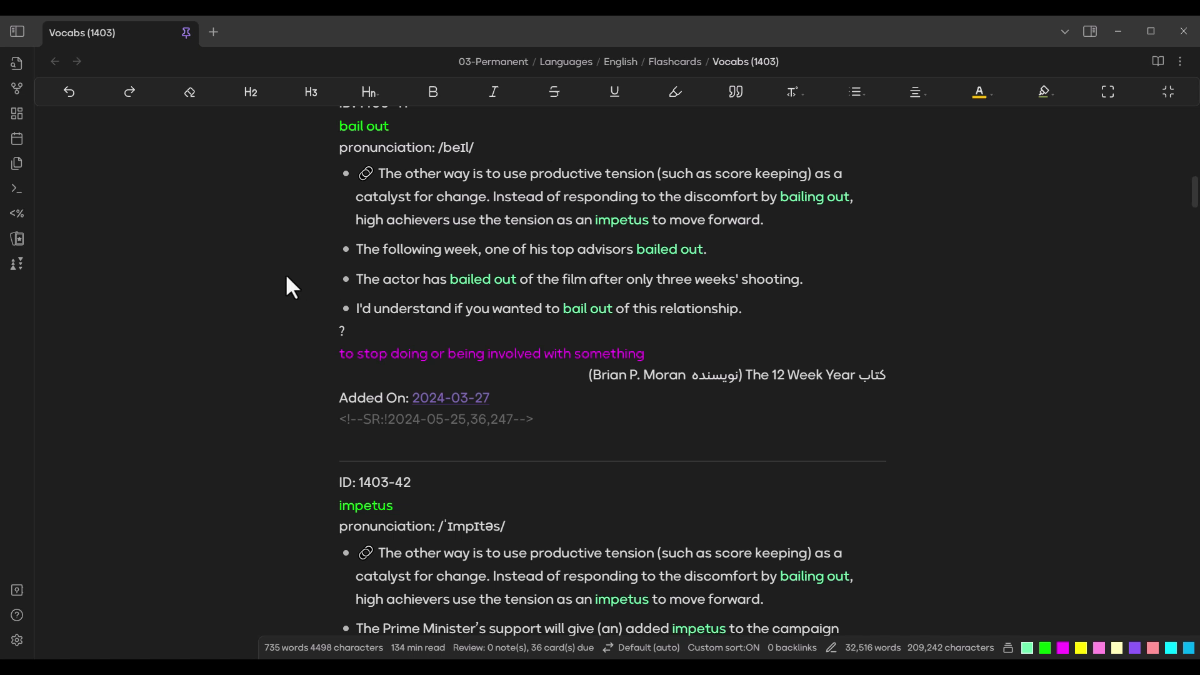
# Step: In the other vault, view the deck overview, open the Vocabs_1403 deck's first card, and close the review without rating it
pyautogui.click(17, 238)
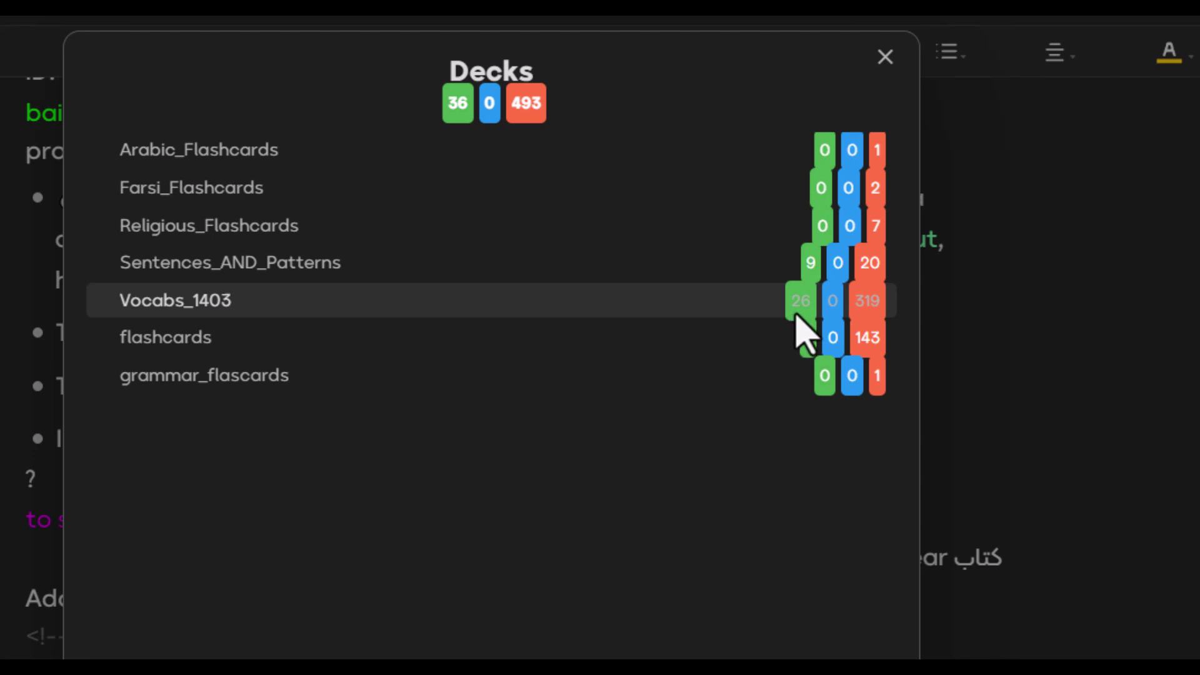
pyautogui.click(765, 306)
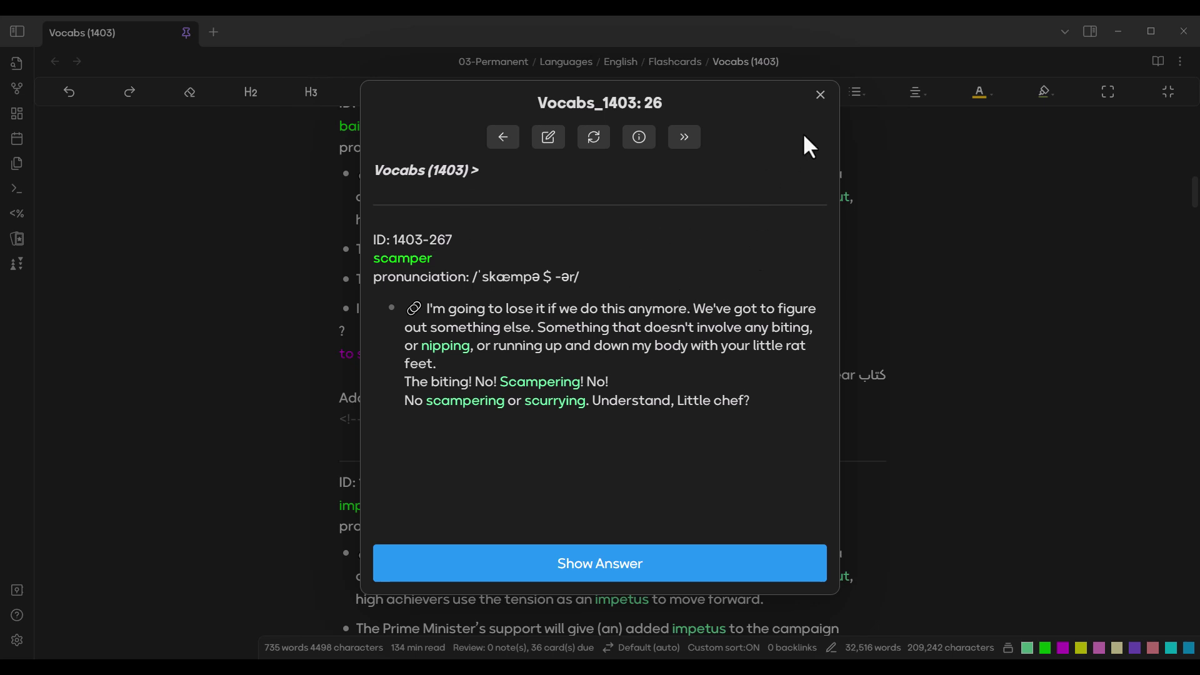
pyautogui.click(820, 96)
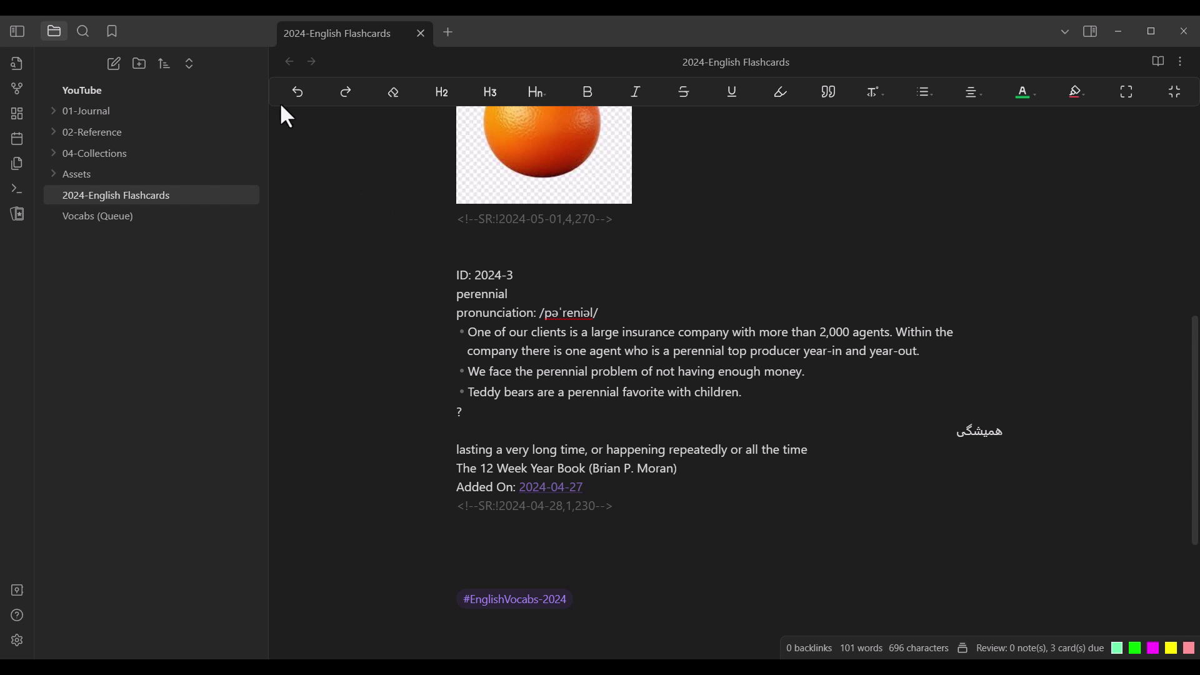
# Step: Create a note titled "2024-Arabic Flashcards" containing a card for رَضیع with its example, ? separator, Persian meaning, source and added-on date 2024-04-27
pyautogui.click(114, 63)
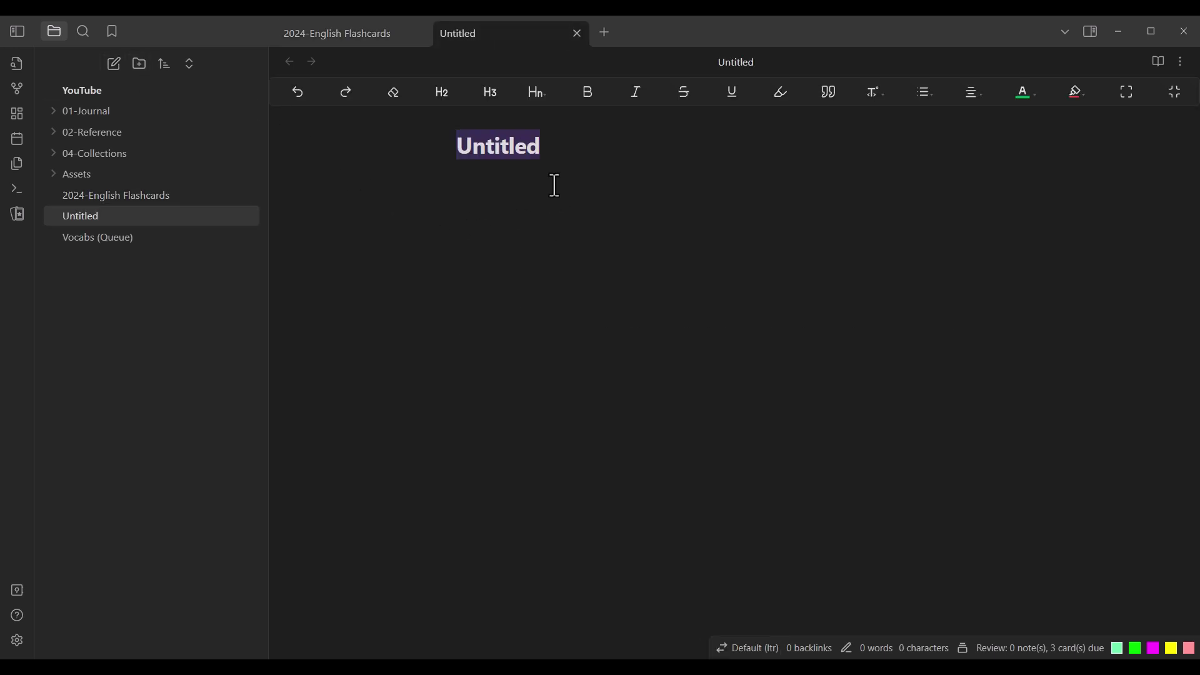
pyautogui.write('202')
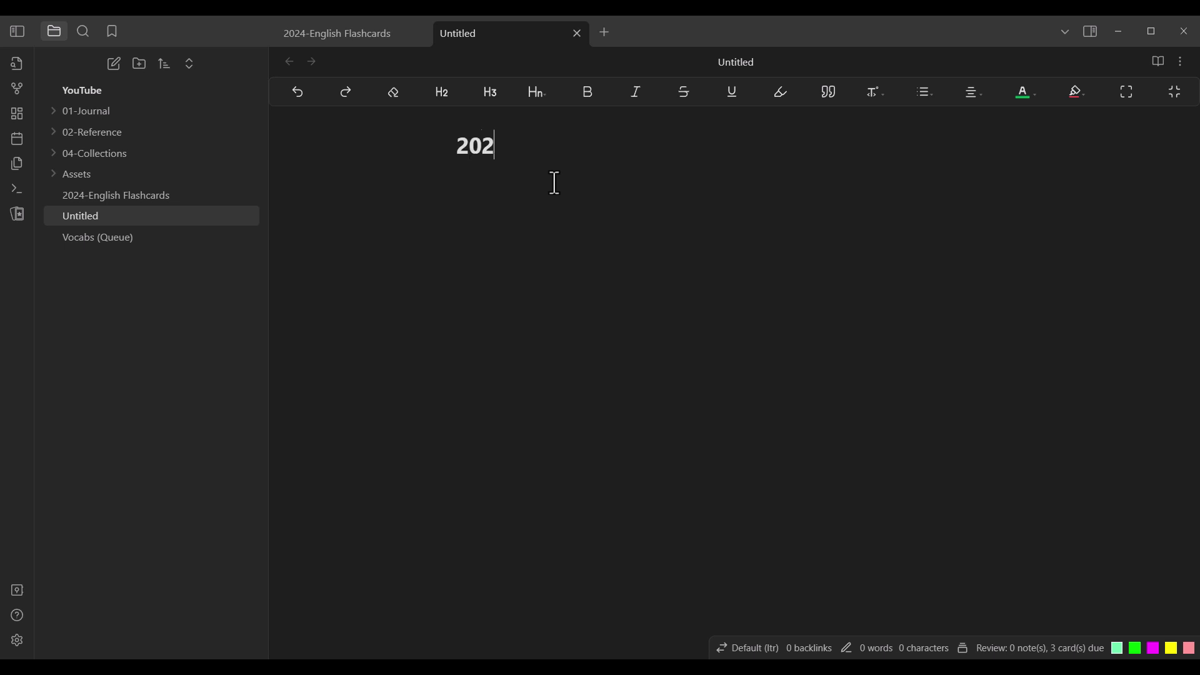
pyautogui.write('4-Arabic Flashcards')
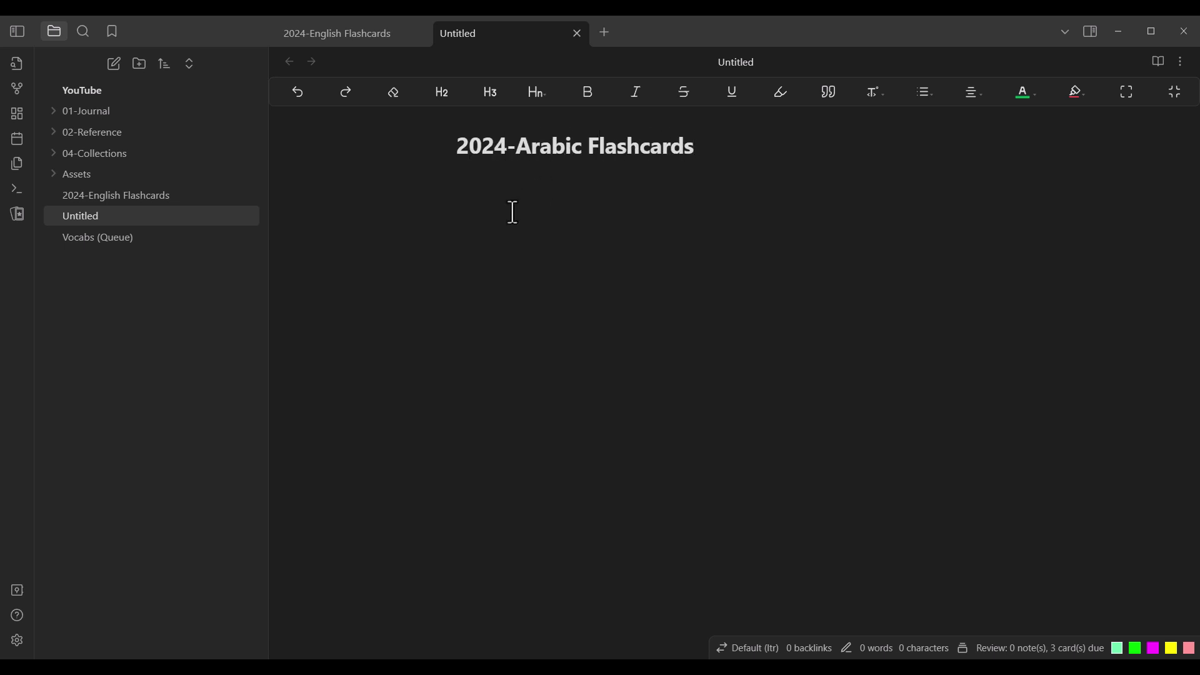
pyautogui.press('Return')
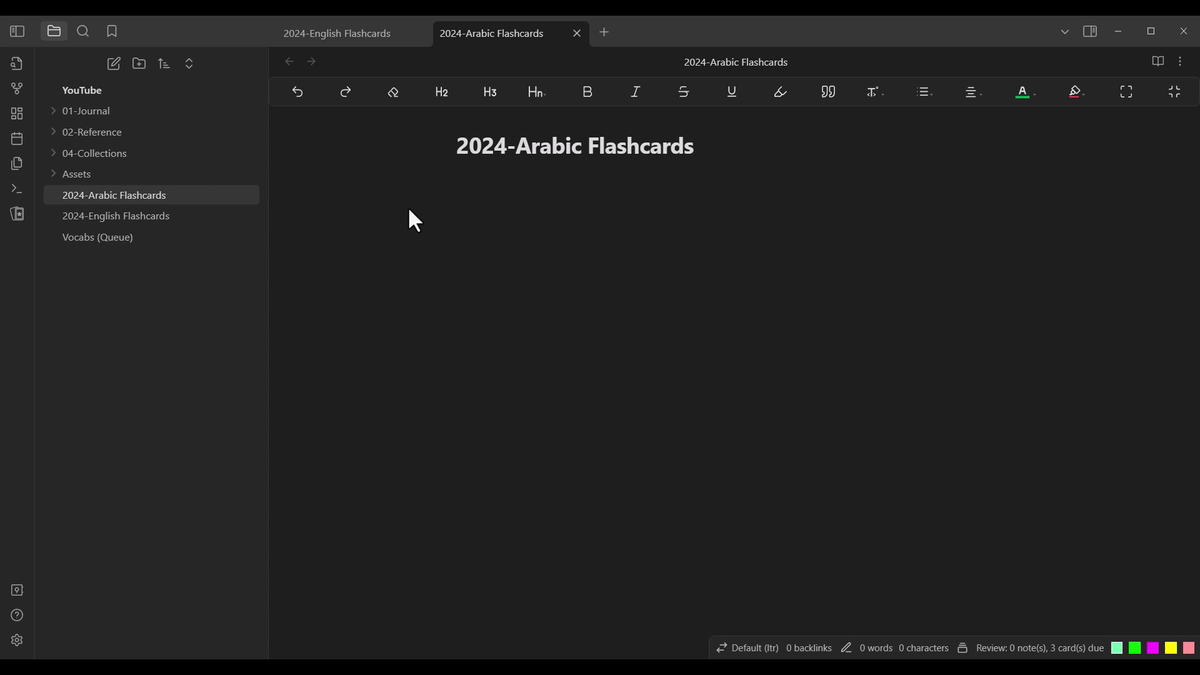
pyautogui.write('رَضیع عبدالله رَضیع ? طفل شیرخوار ← دقیقا به همین دلیل به حضرت علی اصغر «ع»، میگن عبدالله رضیع به حضرت علی اصغر میگن عبدالله رضیع و من اینو در سایت ویکی شیعه دیدم Added On: 2024-04-27')
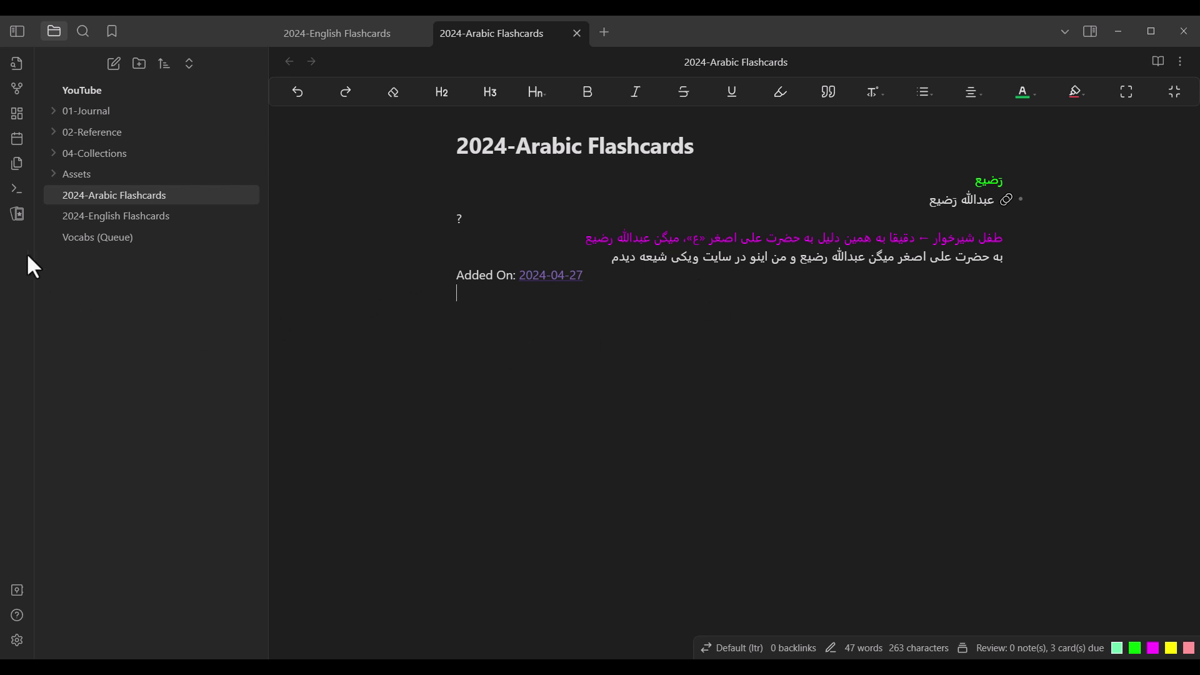
# Step: Add the tag #ArabicVocabs-2024 several blank lines below the رَضیع card's added-on date
pyautogui.press('Return')
pyautogui.press('Return')
pyautogui.press('Return')
pyautogui.press('Return')
pyautogui.press('Return')
pyautogui.write('#')
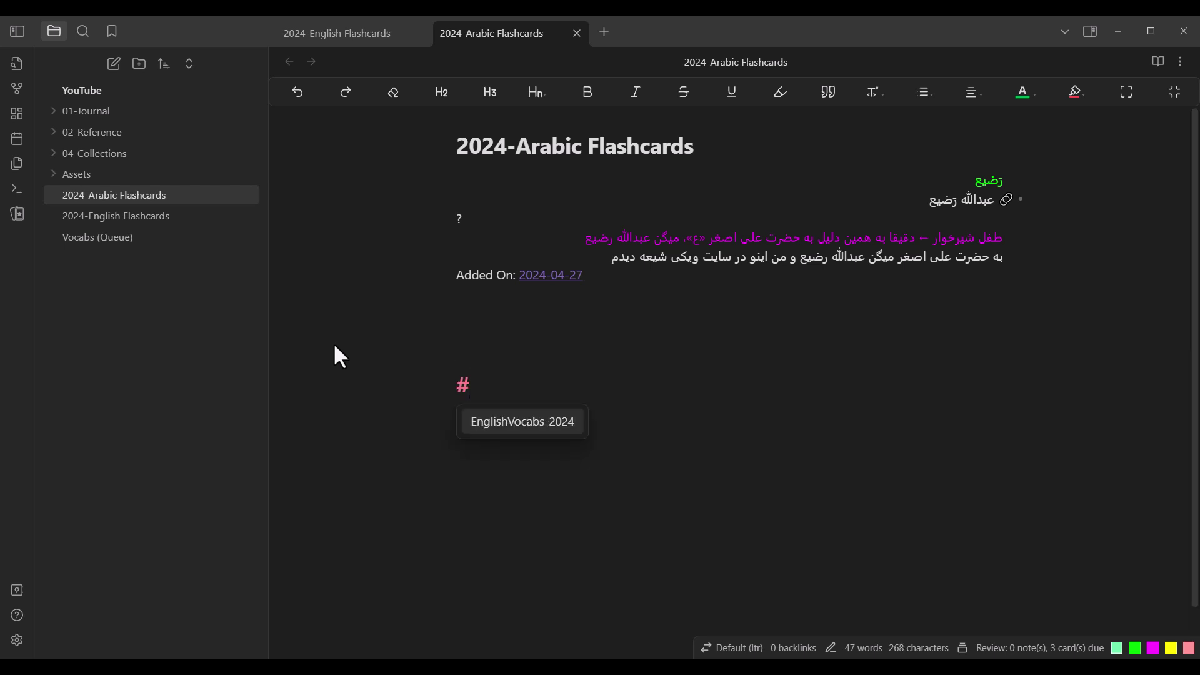
pyautogui.write('ArabicVocabs-2024')
# Step: Copy #ArabicVocabs-2024 into the Spaced Repetition plugin's flashcard tags on a new line, and check the deck overview
pyautogui.moveTo(565, 370); pyautogui.dragTo(462, 371)
pyautogui.hotkey('ctrl', 'c')
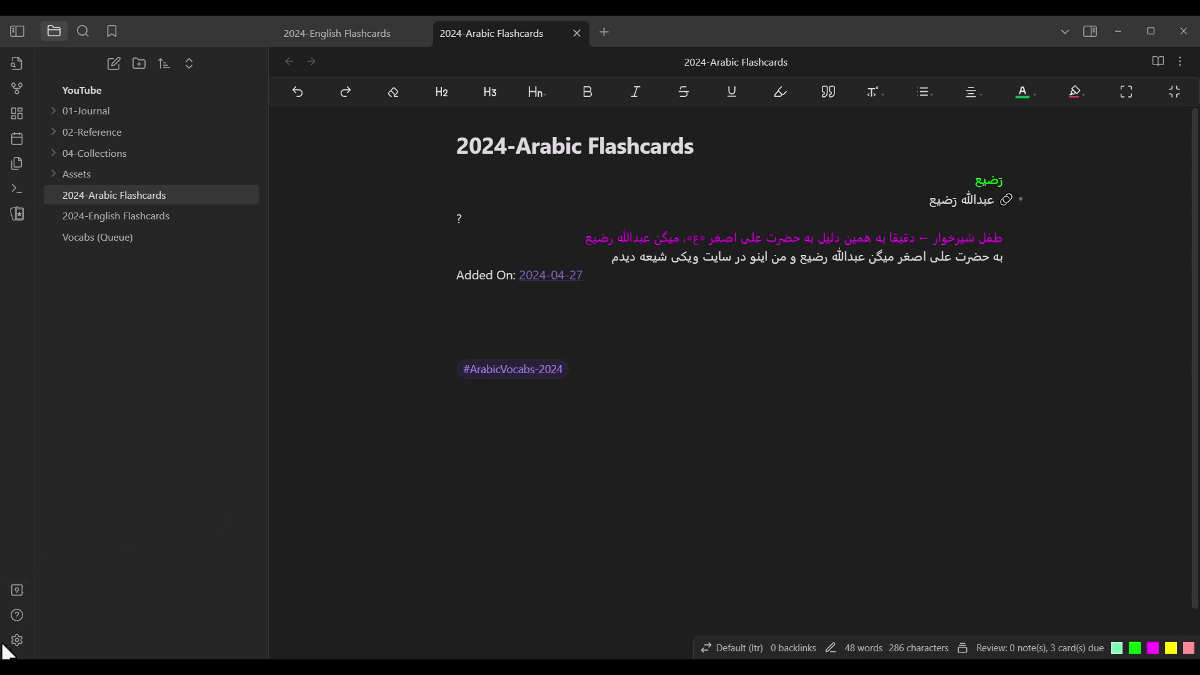
pyautogui.click(16, 639)
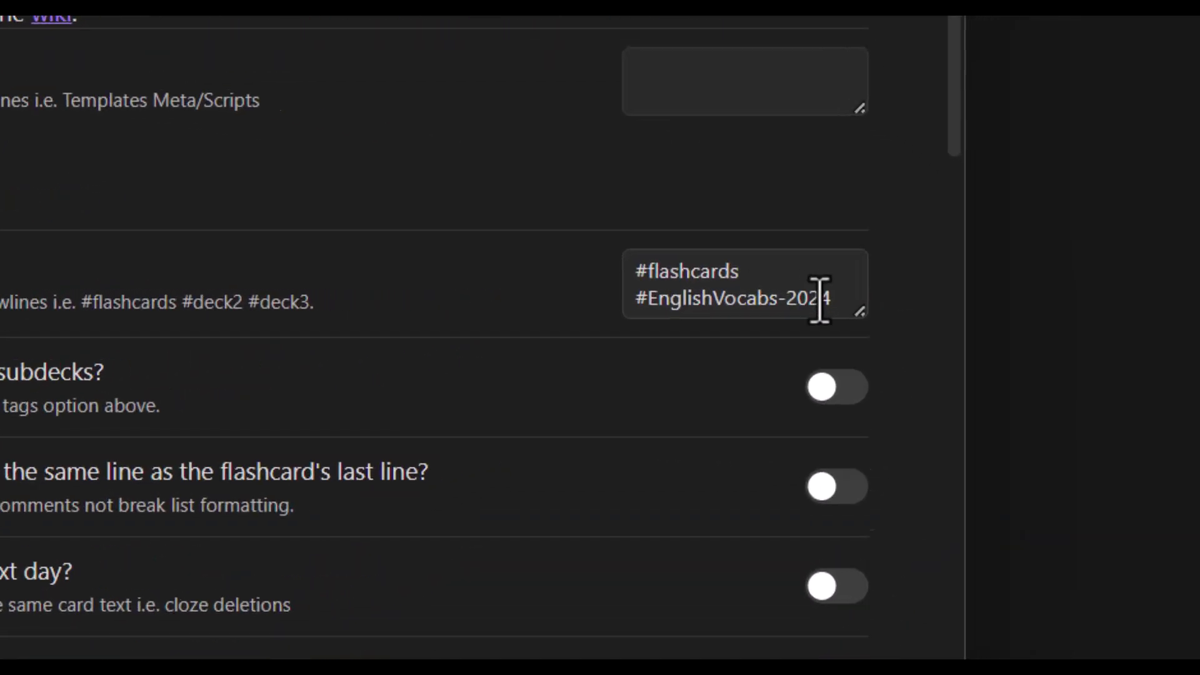
pyautogui.click(798, 303)
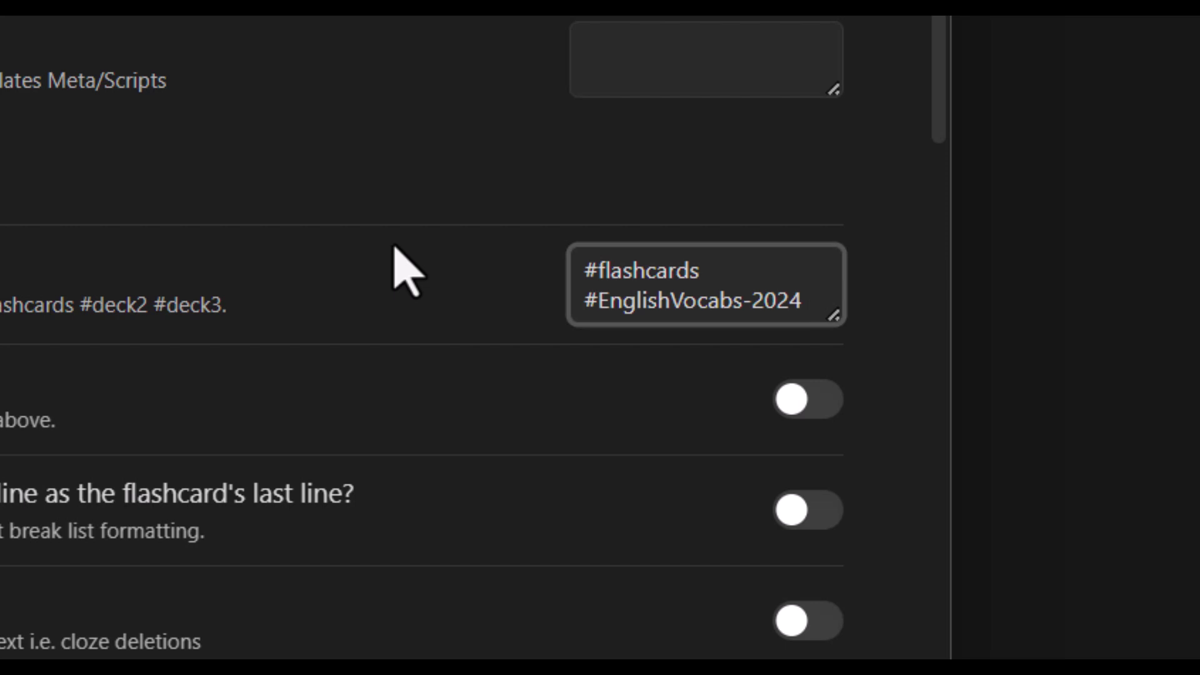
pyautogui.press('Return')
pyautogui.hotkey('ctrl', 'v')
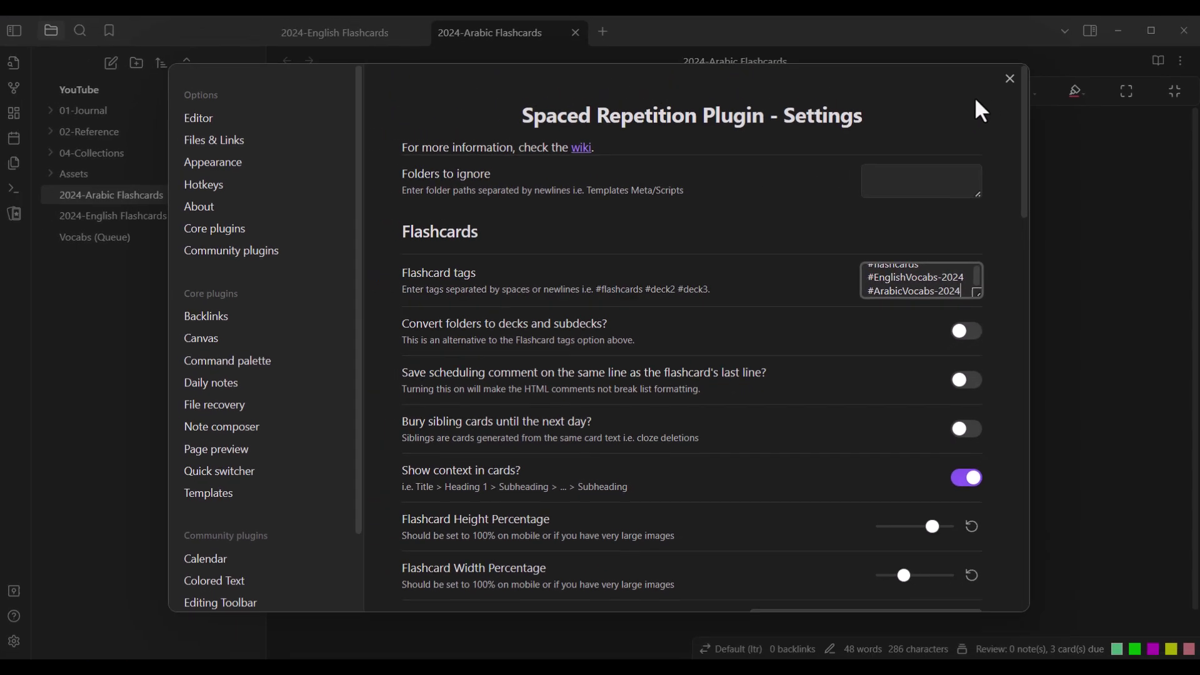
pyautogui.click(1009, 79)
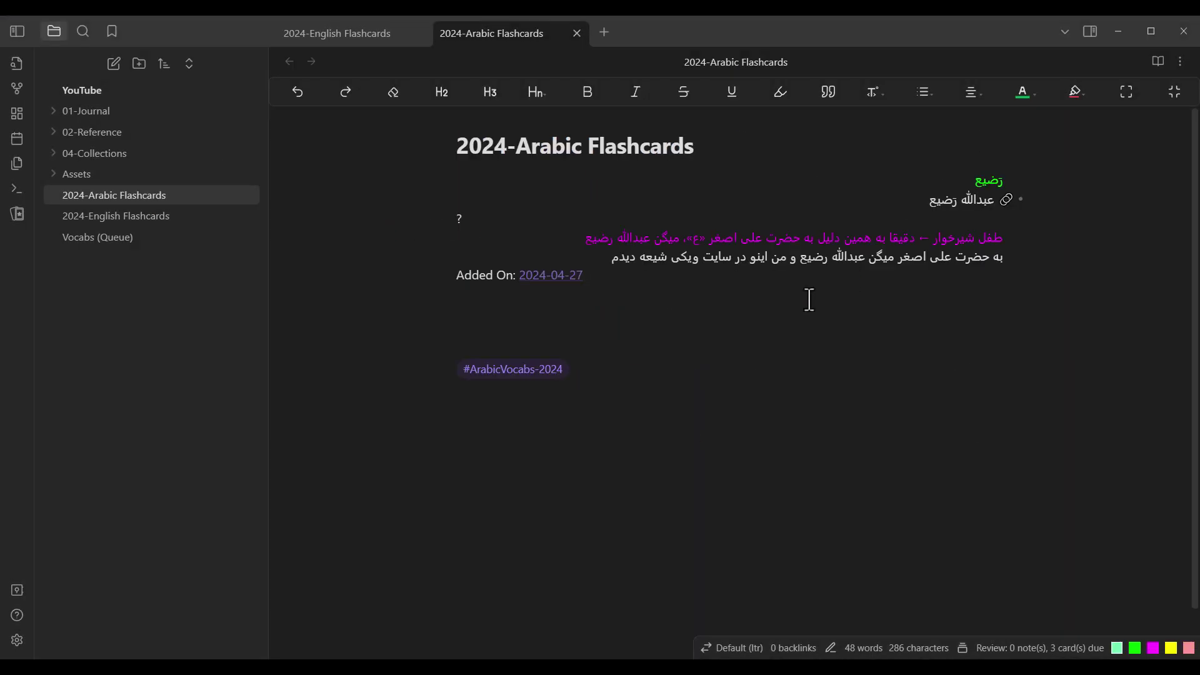
pyautogui.click(17, 213)
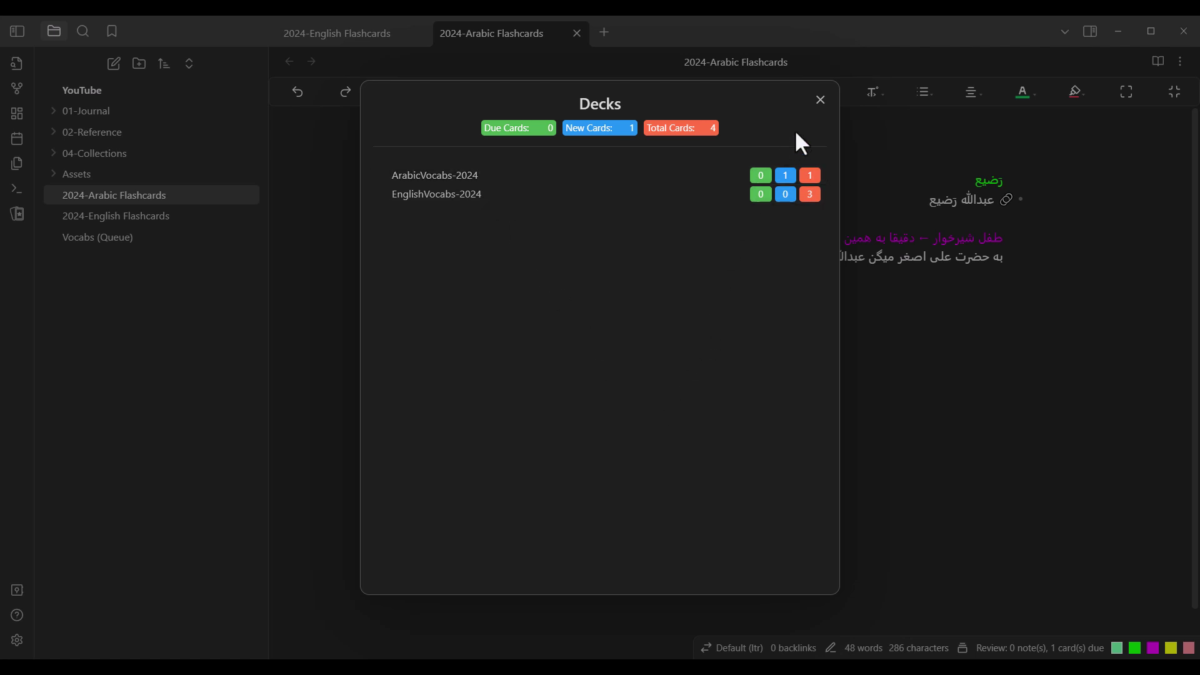
pyautogui.click(818, 105)
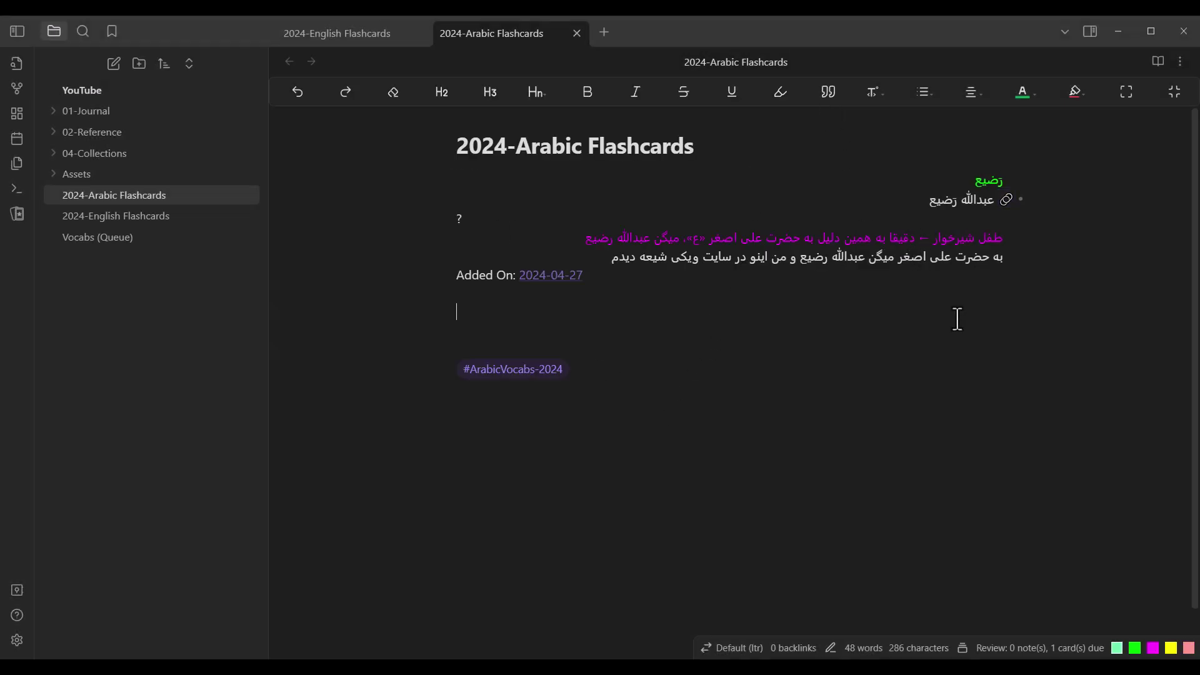
# Step: Copy the link emoji from the Arabic card's example and insert it before the perennial card's first example in the 2024-English Flashcards note
pyautogui.doubleClick(1007, 199)
pyautogui.hotkey('ctrl', 'c')
pyautogui.click(336, 35)
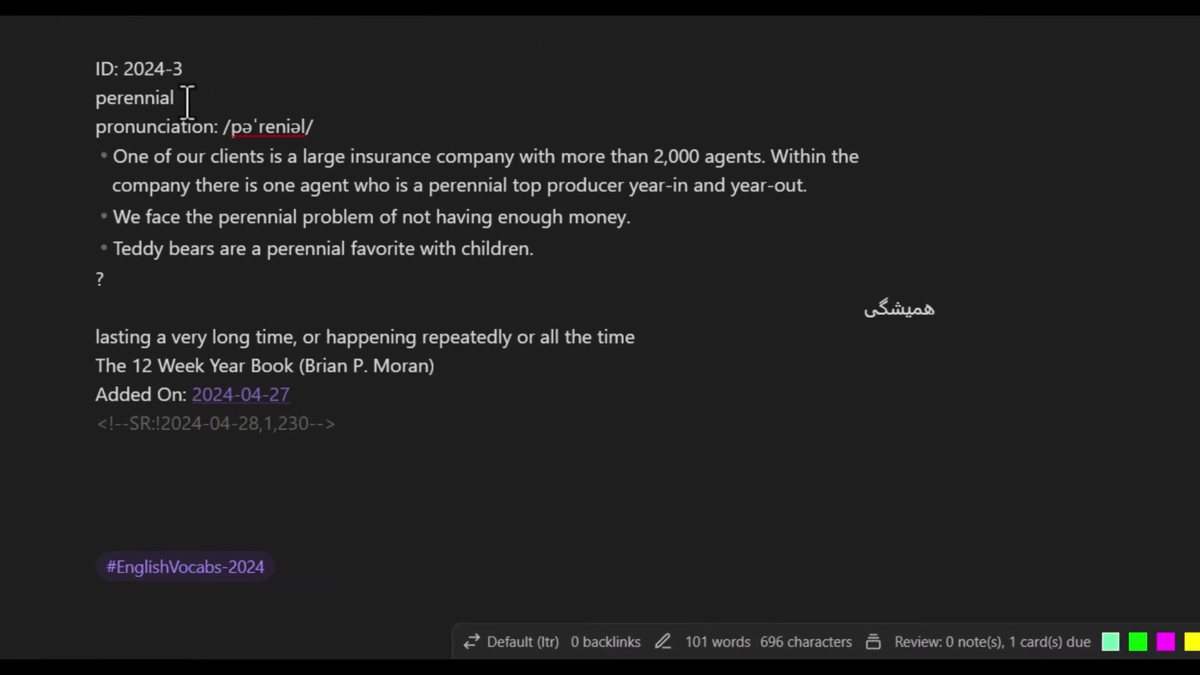
pyautogui.moveTo(377, 207); pyautogui.dragTo(299, 208)
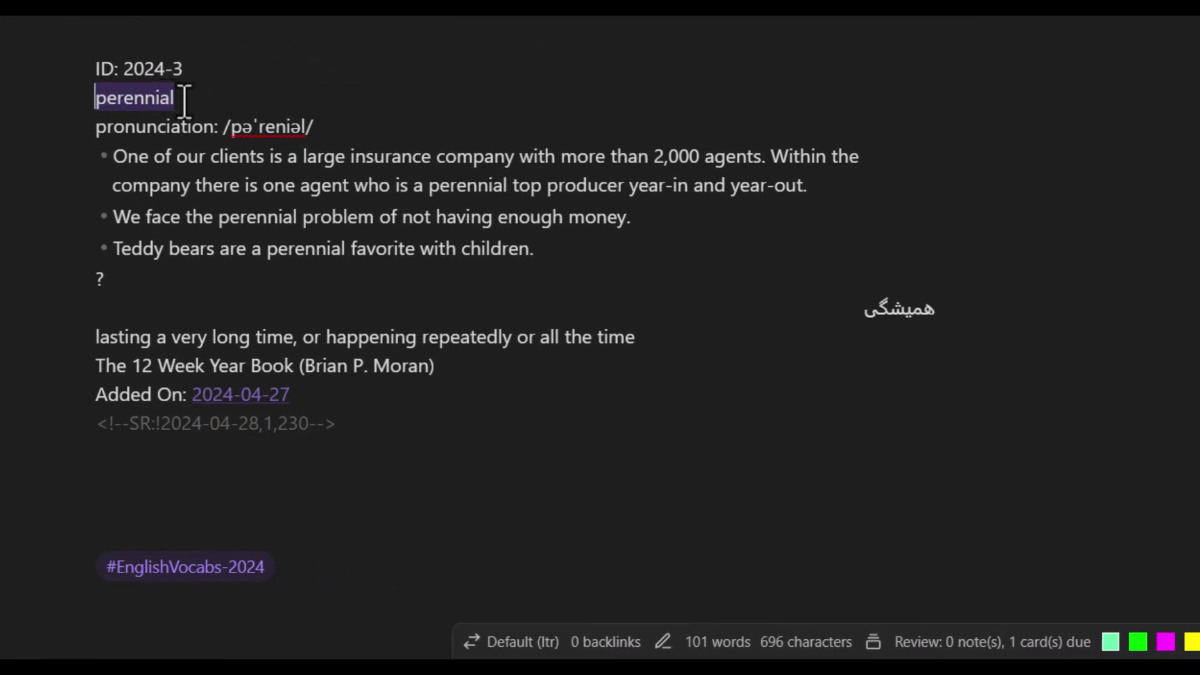
pyautogui.moveTo(459, 369); pyautogui.dragTo(100, 373)
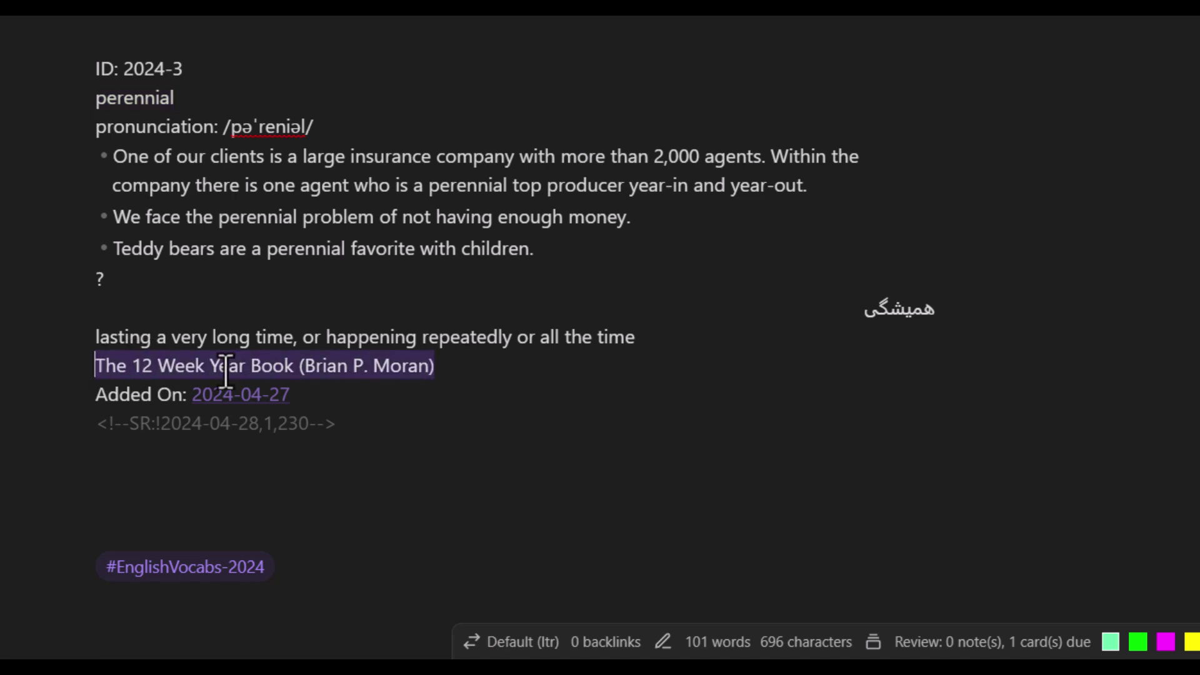
pyautogui.click(453, 368)
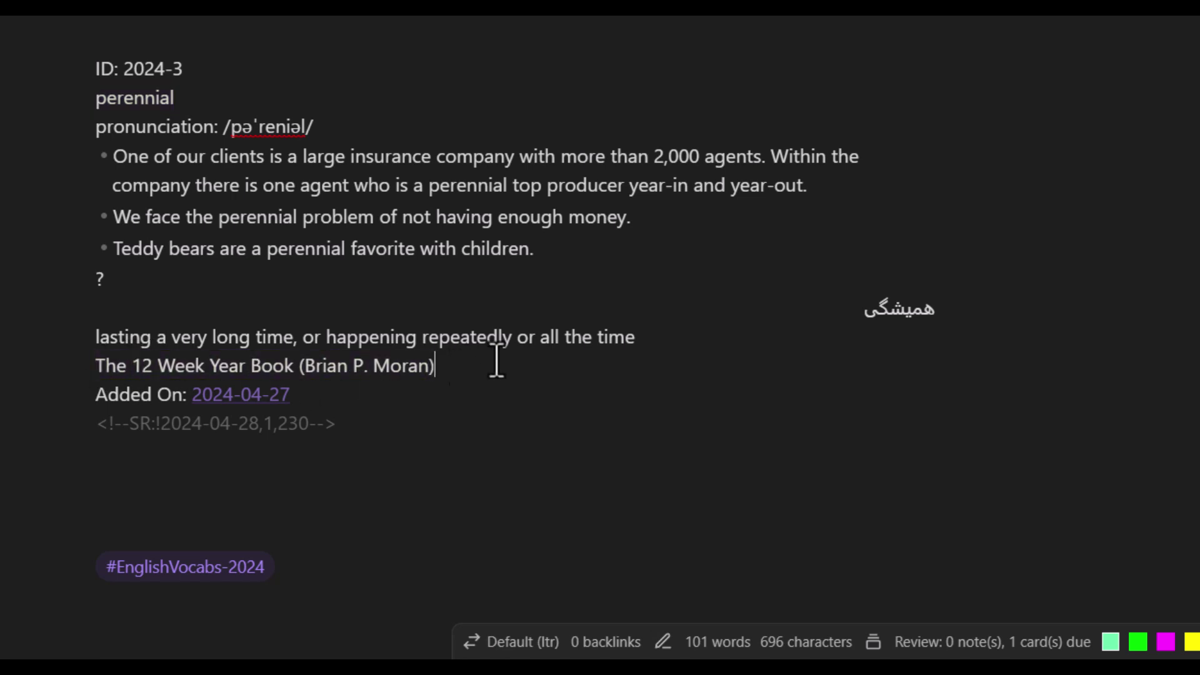
pyautogui.moveTo(807, 186); pyautogui.dragTo(115, 161)
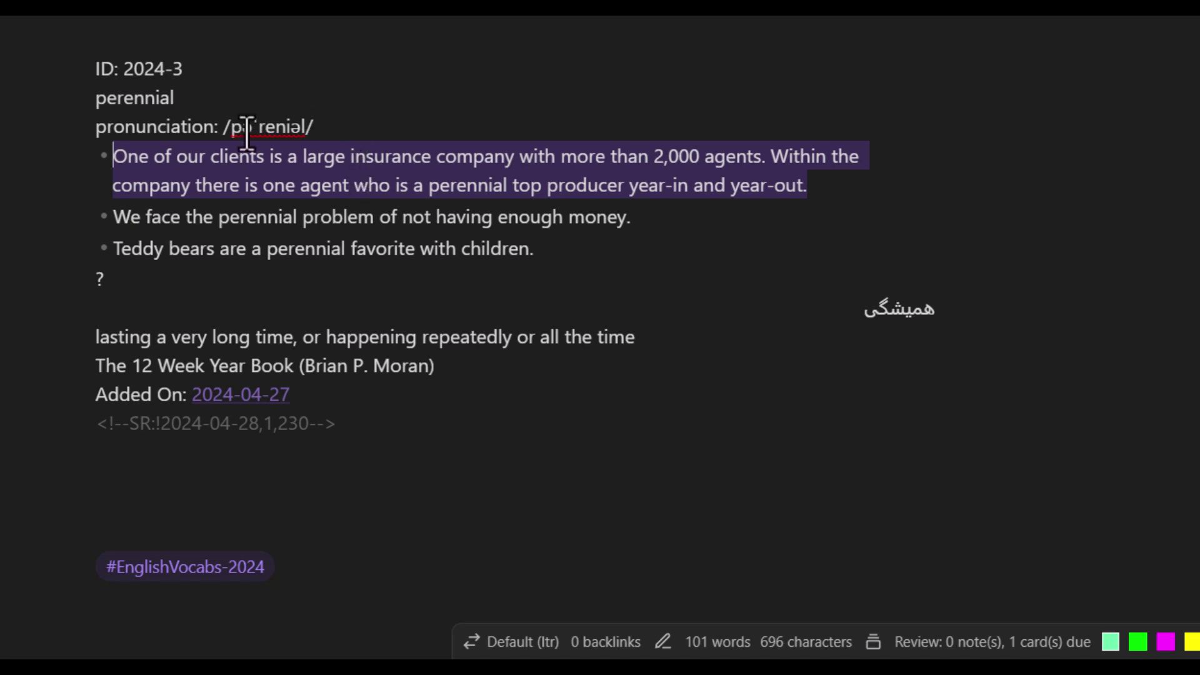
pyautogui.click(125, 159)
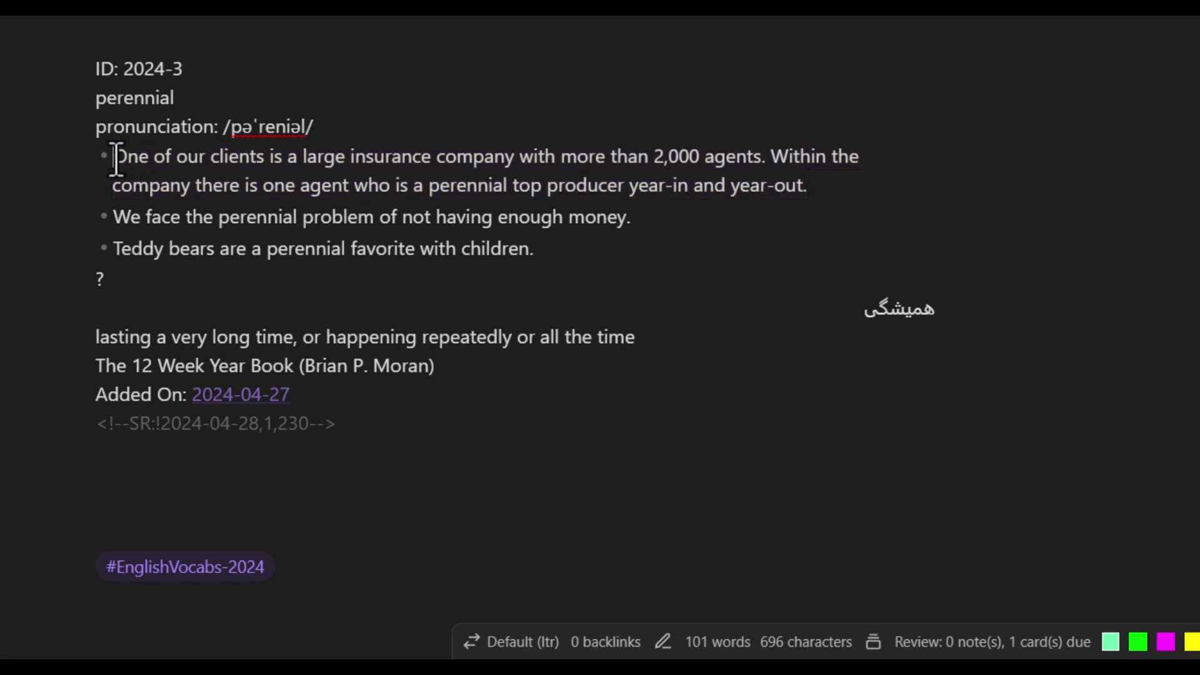
pyautogui.hotkey('ctrl', 'v')
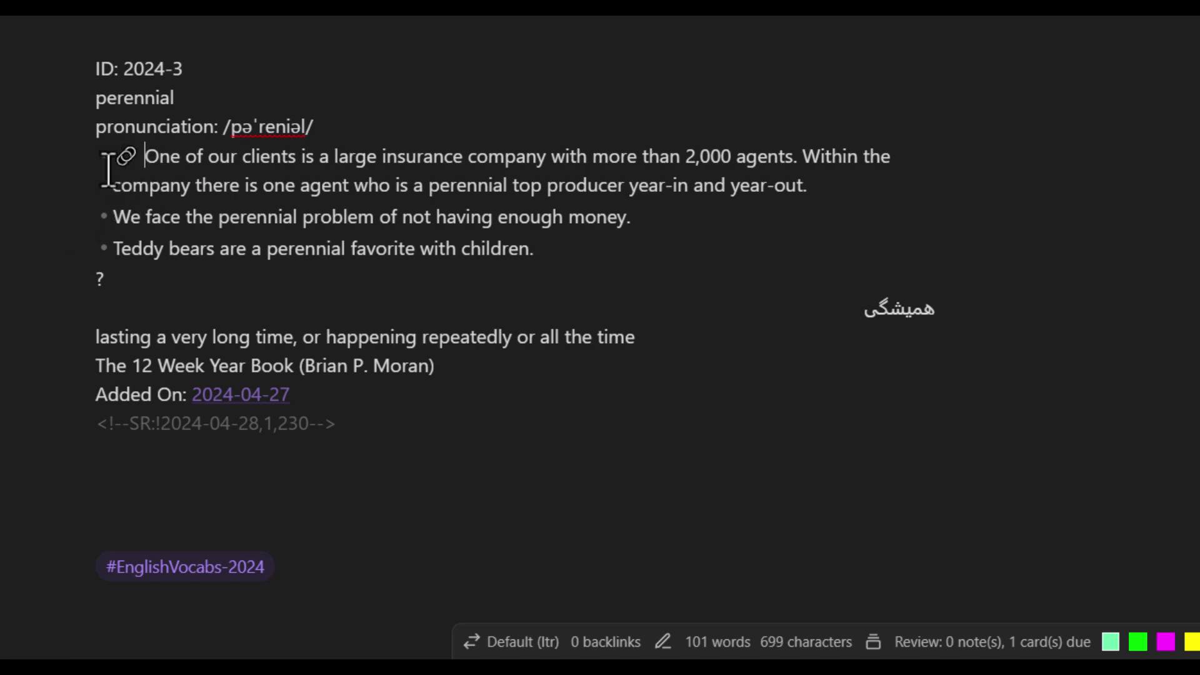
# Step: Examine the perennial card's examples and the link emoji before the first one, and return to the 2024-Arabic Flashcards note
pyautogui.moveTo(560, 254); pyautogui.dragTo(116, 156)
pyautogui.click(559, 237)
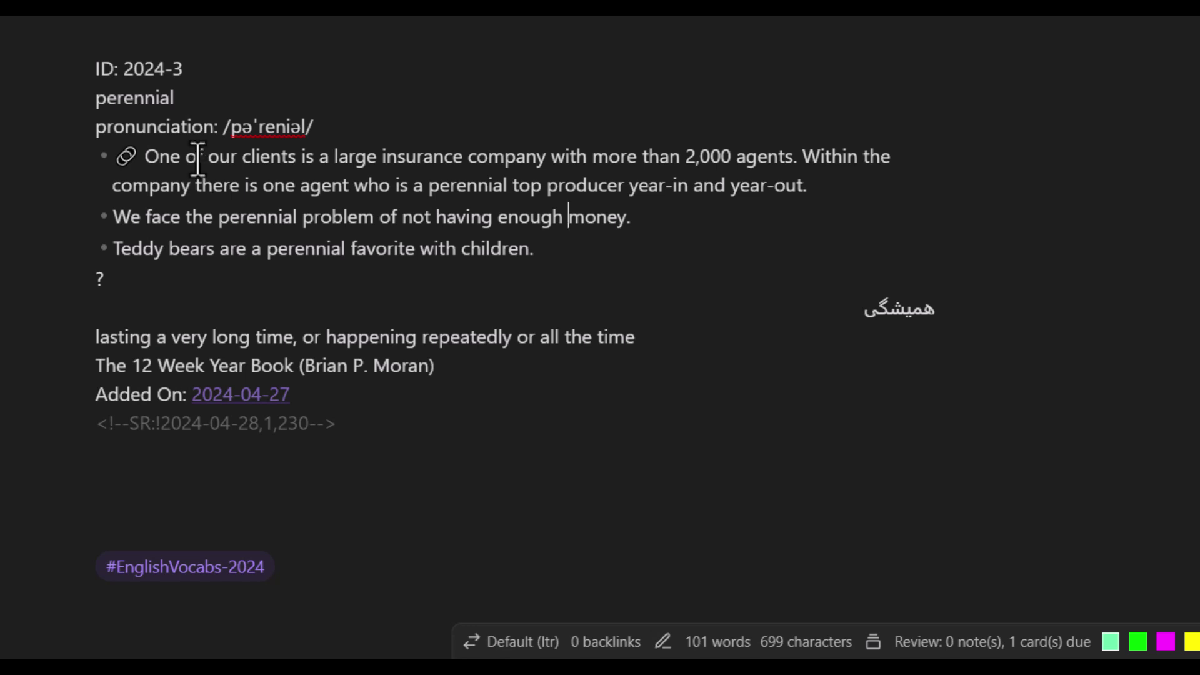
pyautogui.click(125, 156)
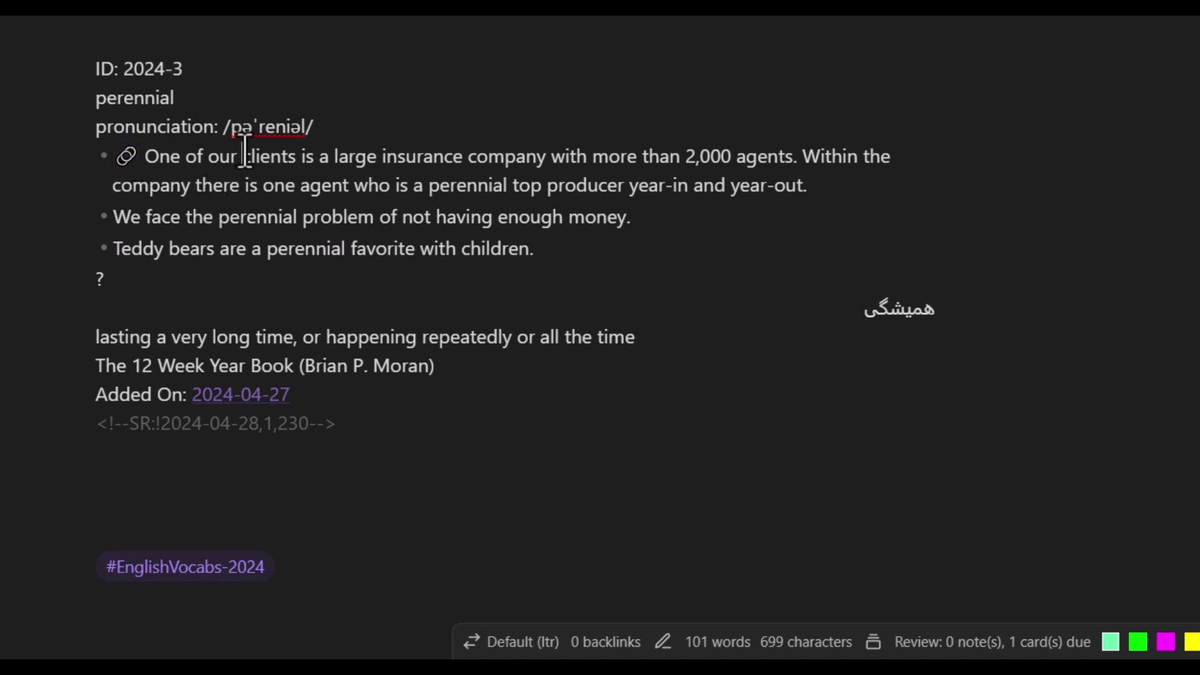
pyautogui.click(125, 159)
pyautogui.click(187, 164)
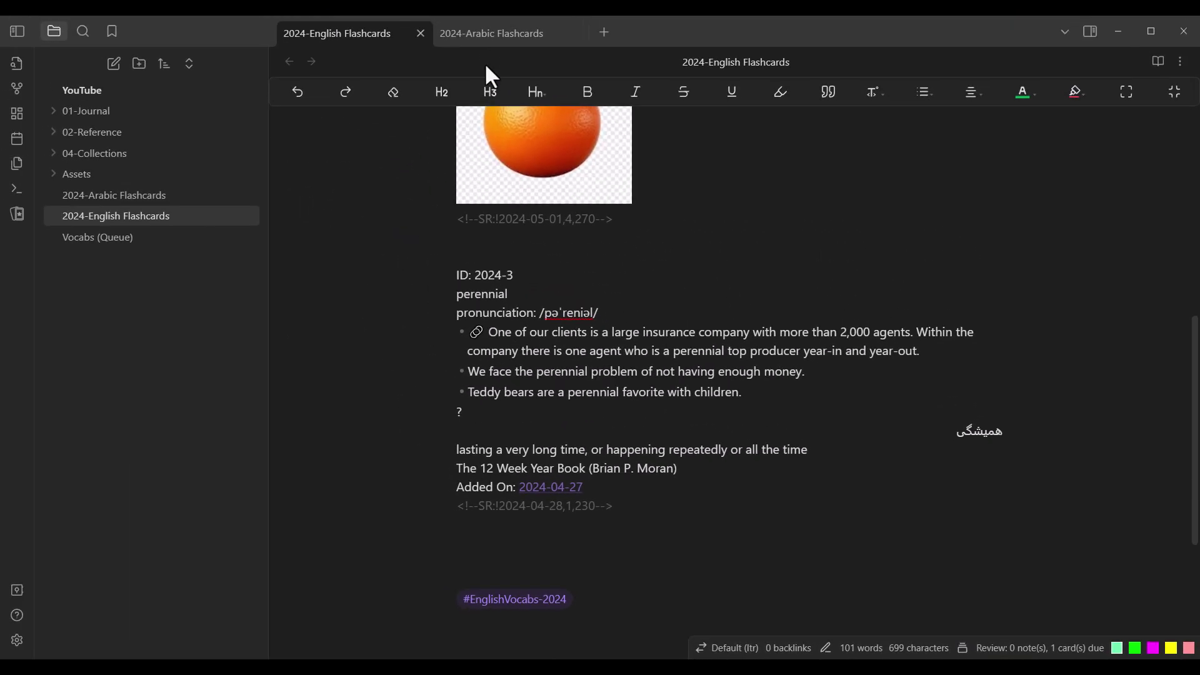
pyautogui.click(489, 35)
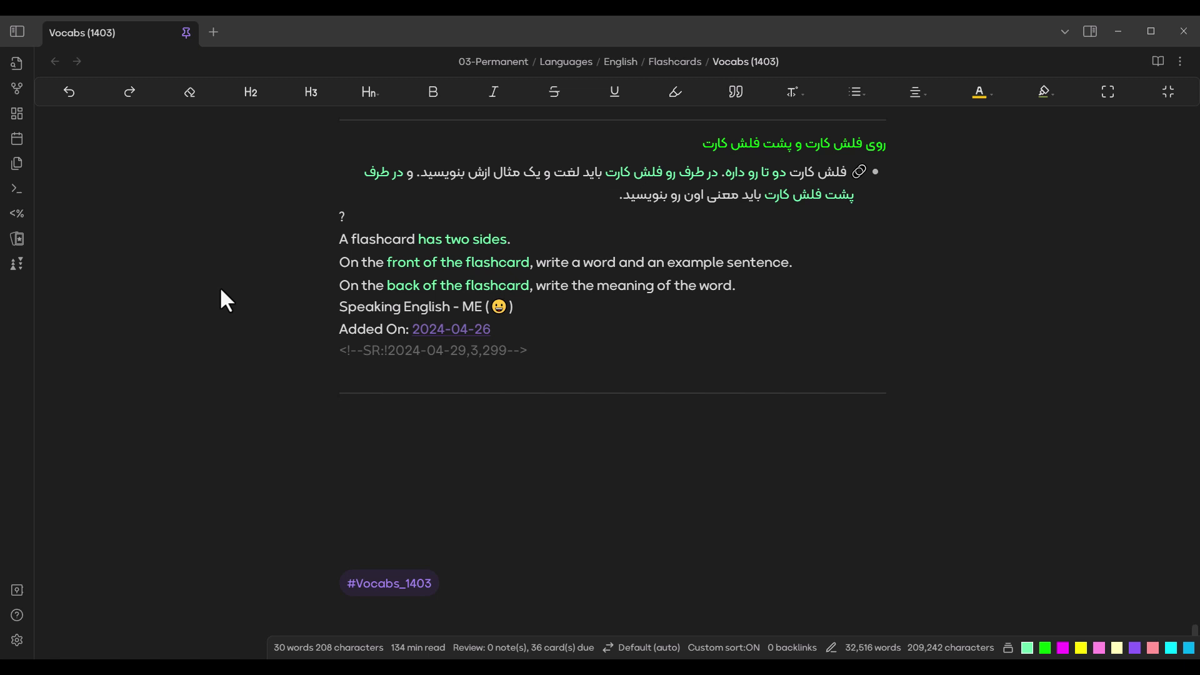
# Step: In the other vault's Vocabs (1403) note, insert a card template with word, pronunciation, Example, ?, فارسی, English, "Kung Fu Panda 2 - ts:" and added-on date 2024-04-27
pyautogui.write('word pronunciation: Example ? فارسی English Kung Fu Panda 2 - ts: Added On: 2024-04-27')
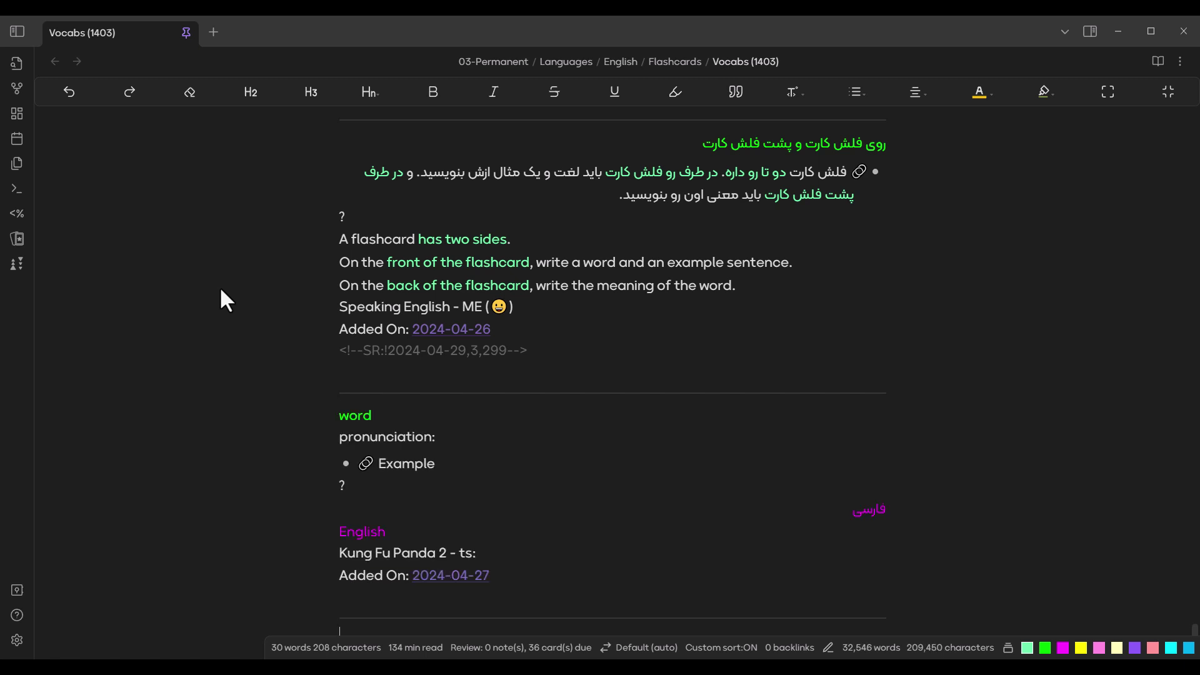